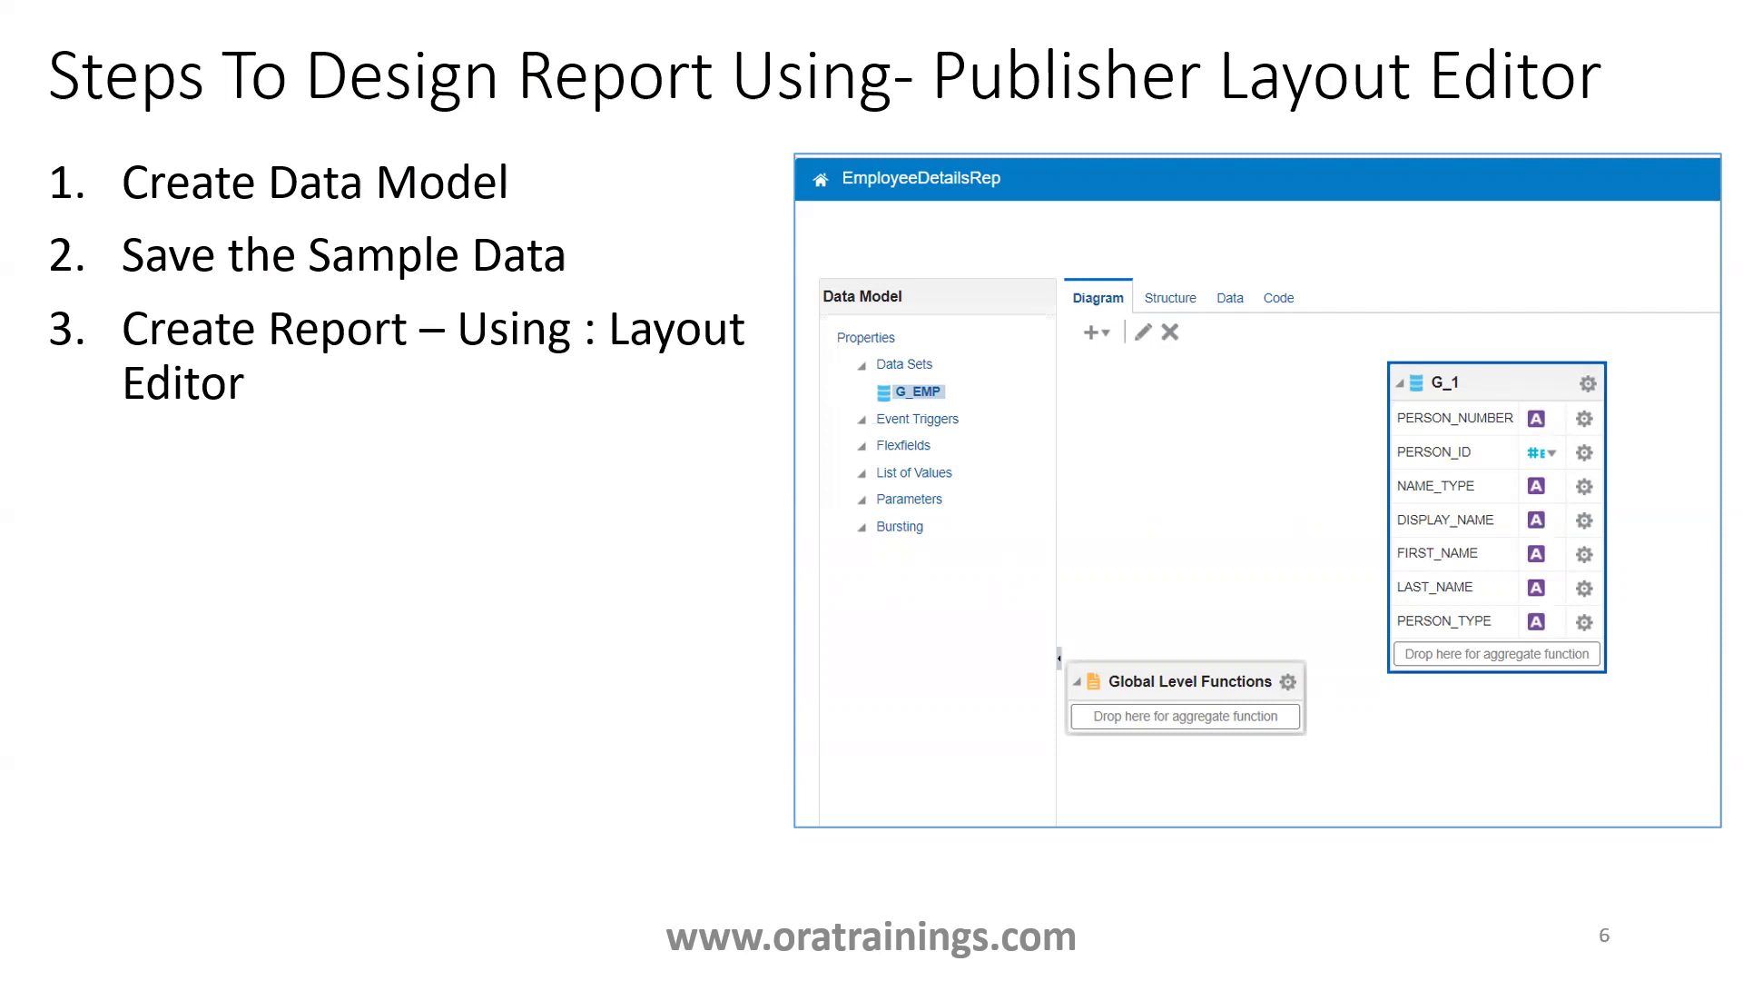
Step: Page through the Create Table slides to slide 9, which shows the report saved as EmployeeDetailsRep
key(Right)
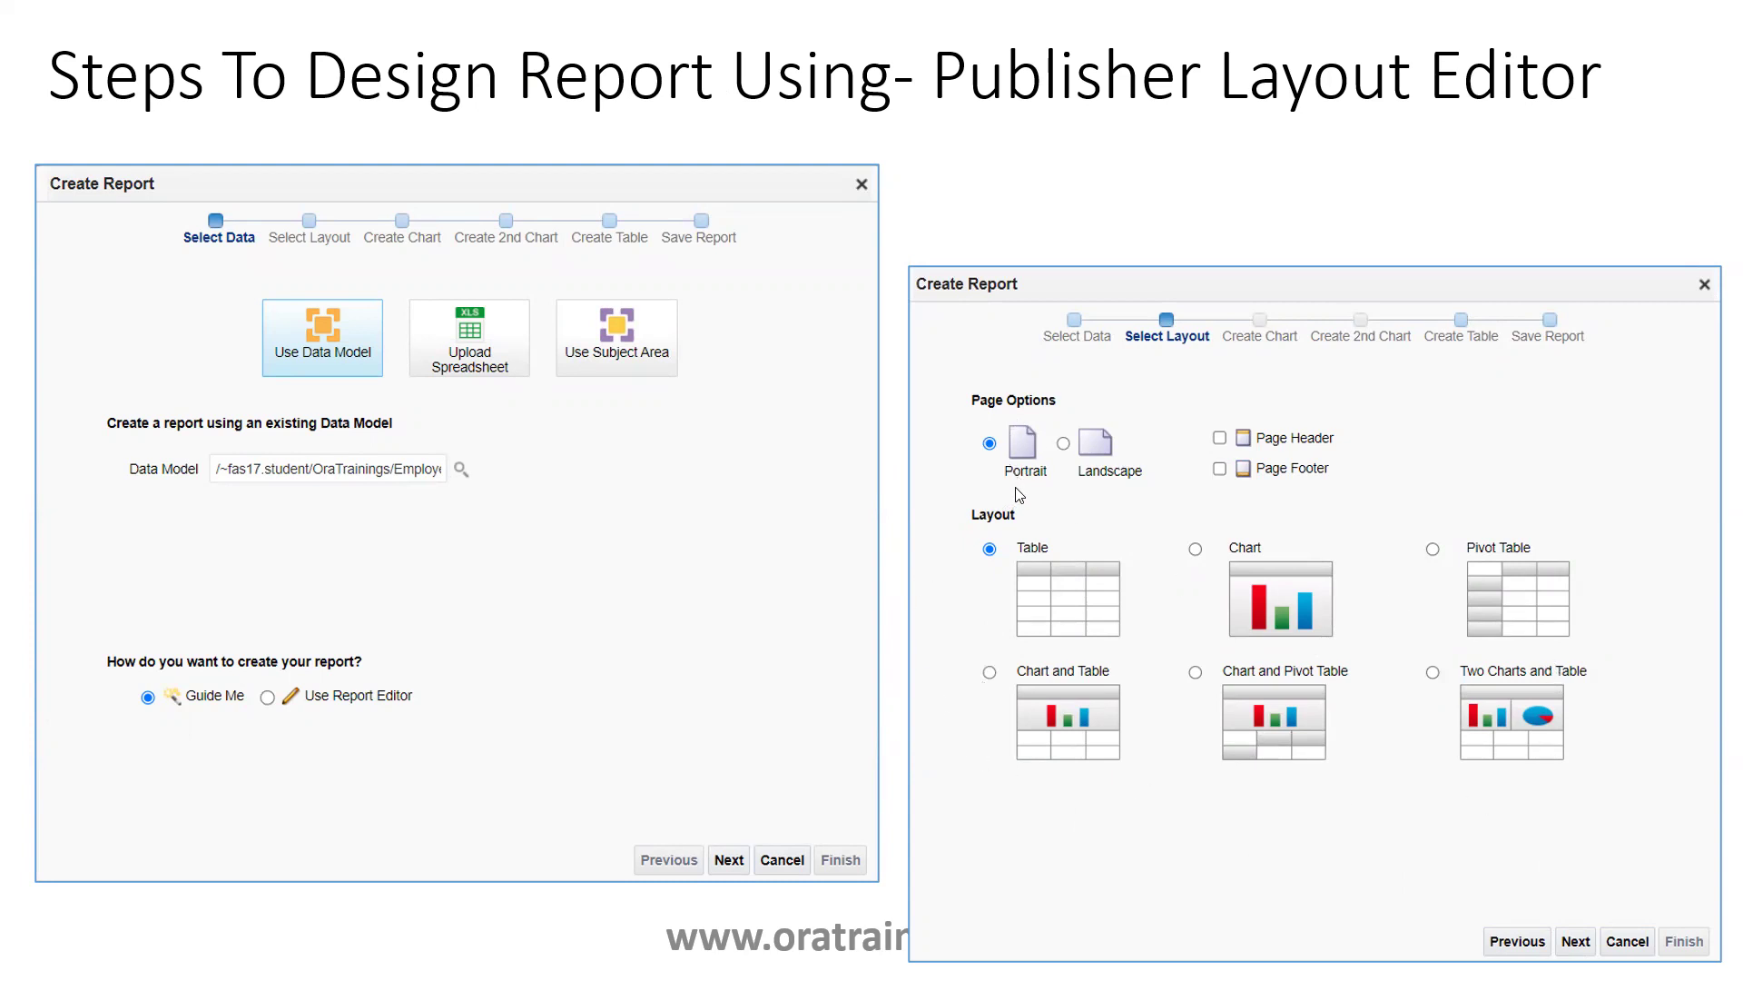
click(1288, 464)
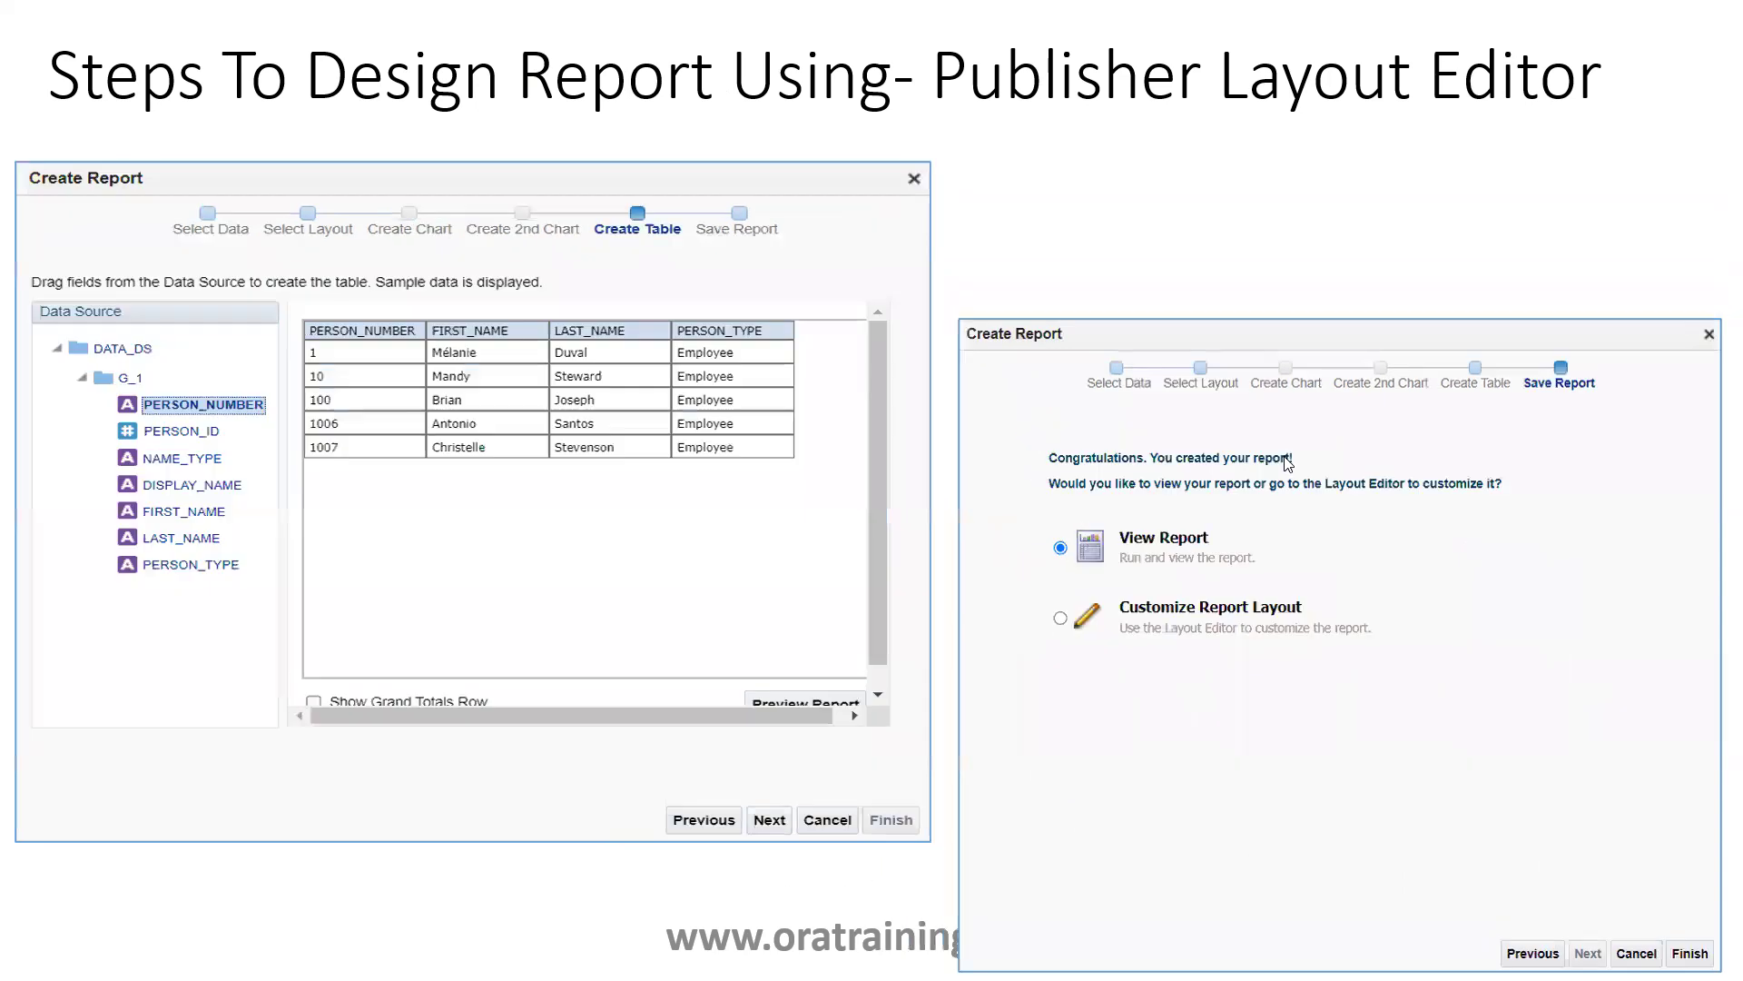
click(496, 295)
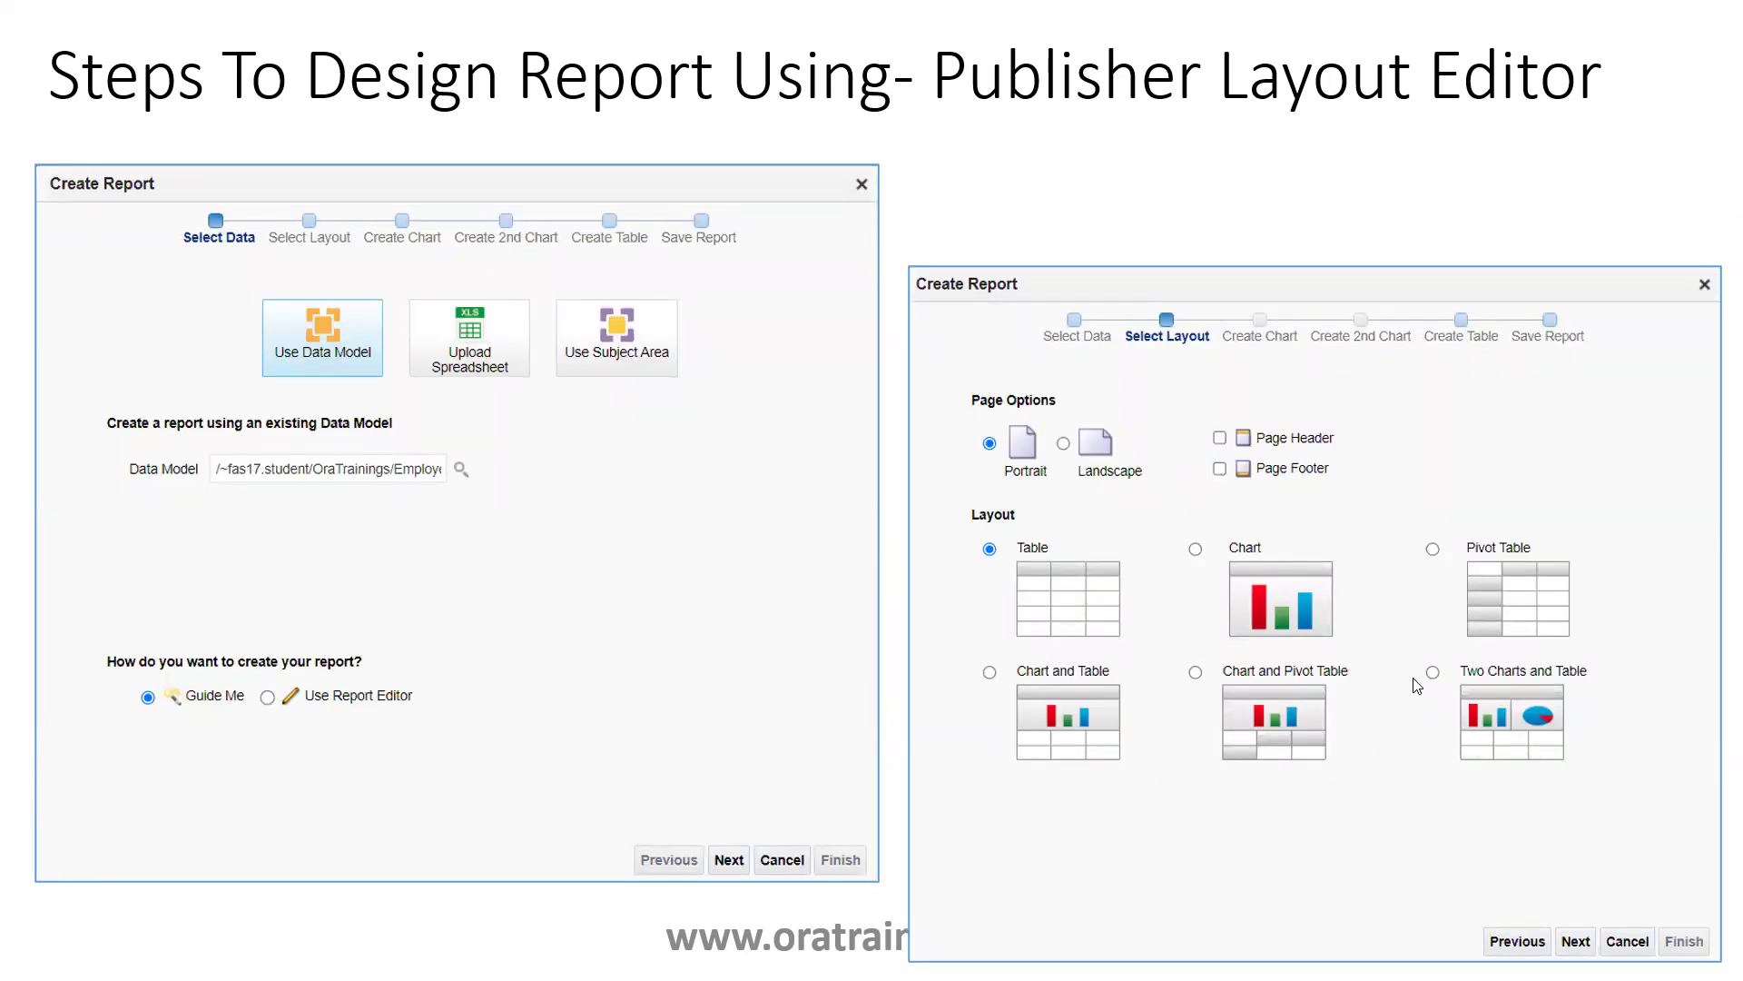
click(1144, 585)
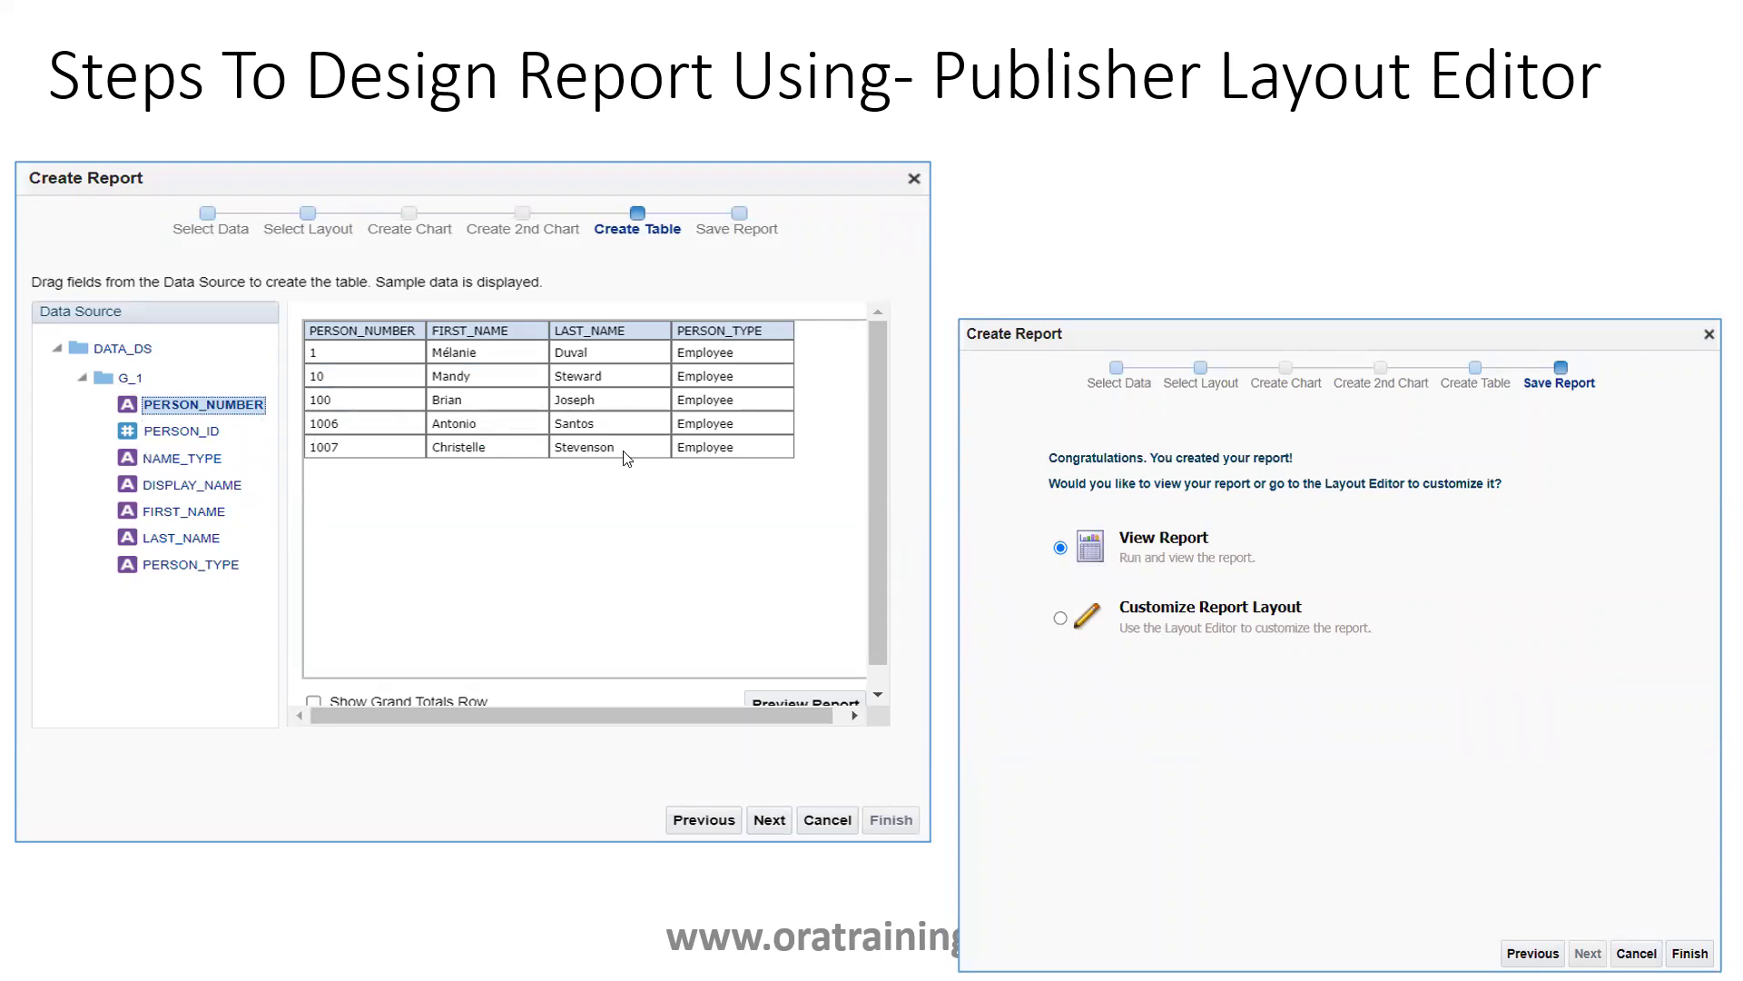
click(1227, 586)
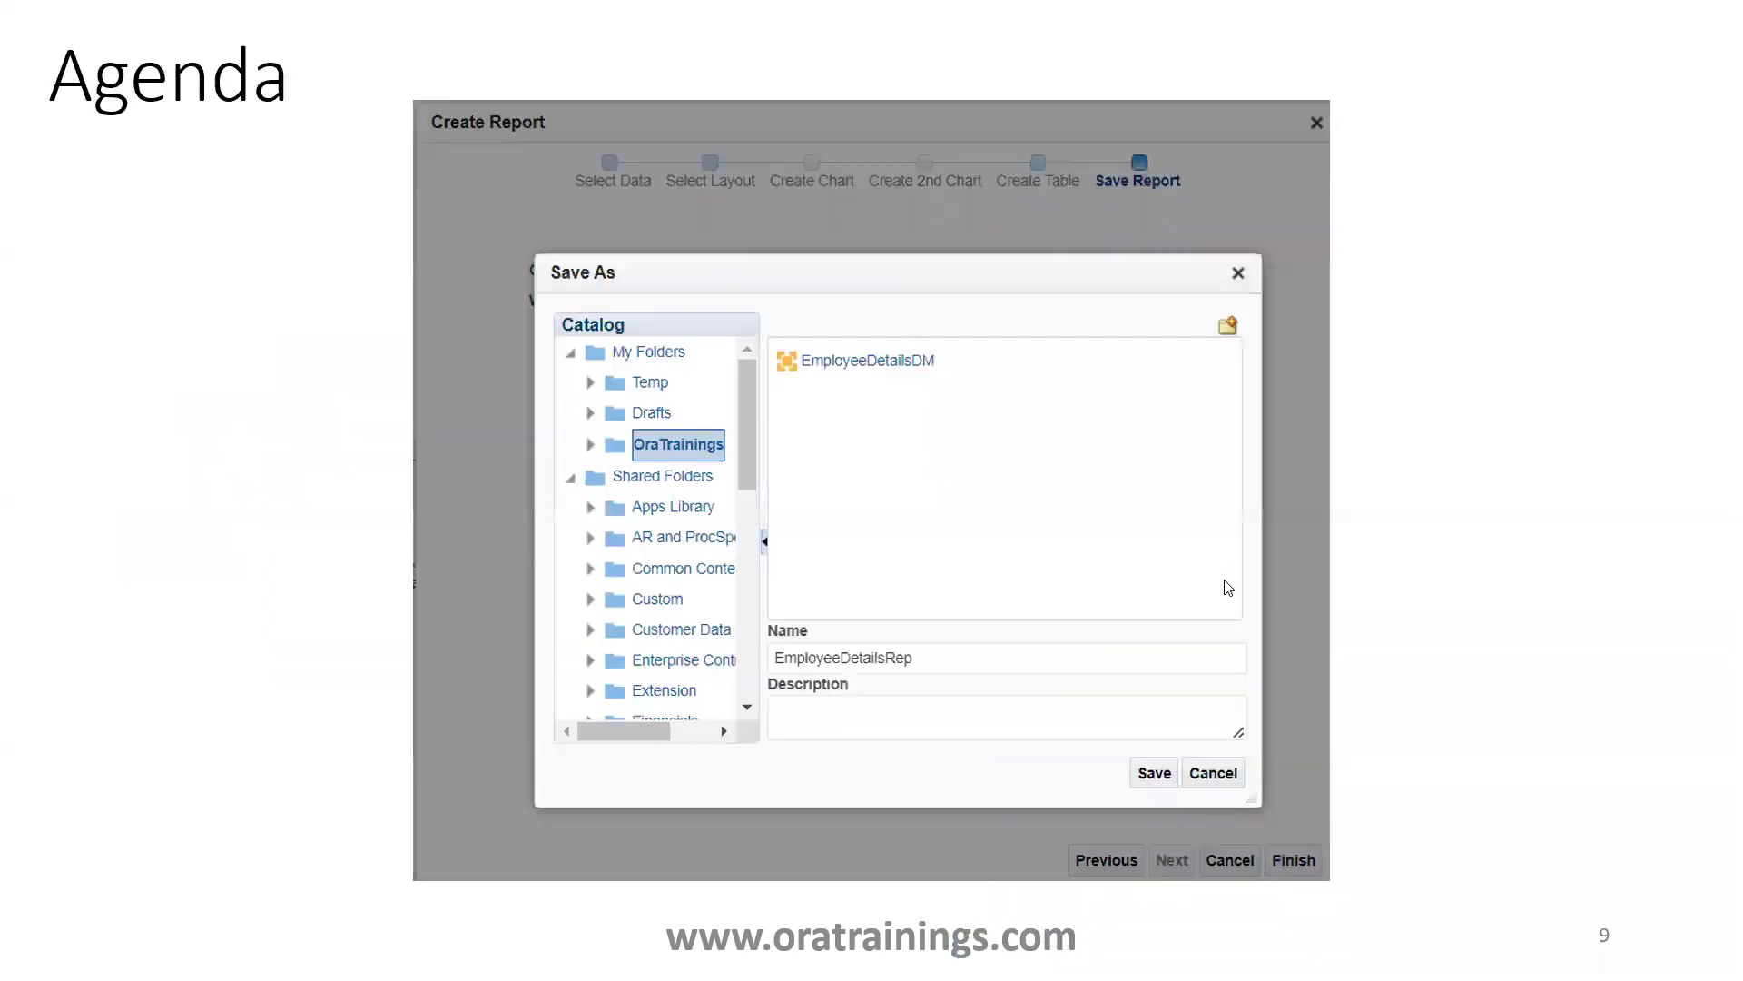
Step: Go through slides 10–12 to Reference, end the show, and maximize EmployeeData.sql in Notepad++
click(1155, 591)
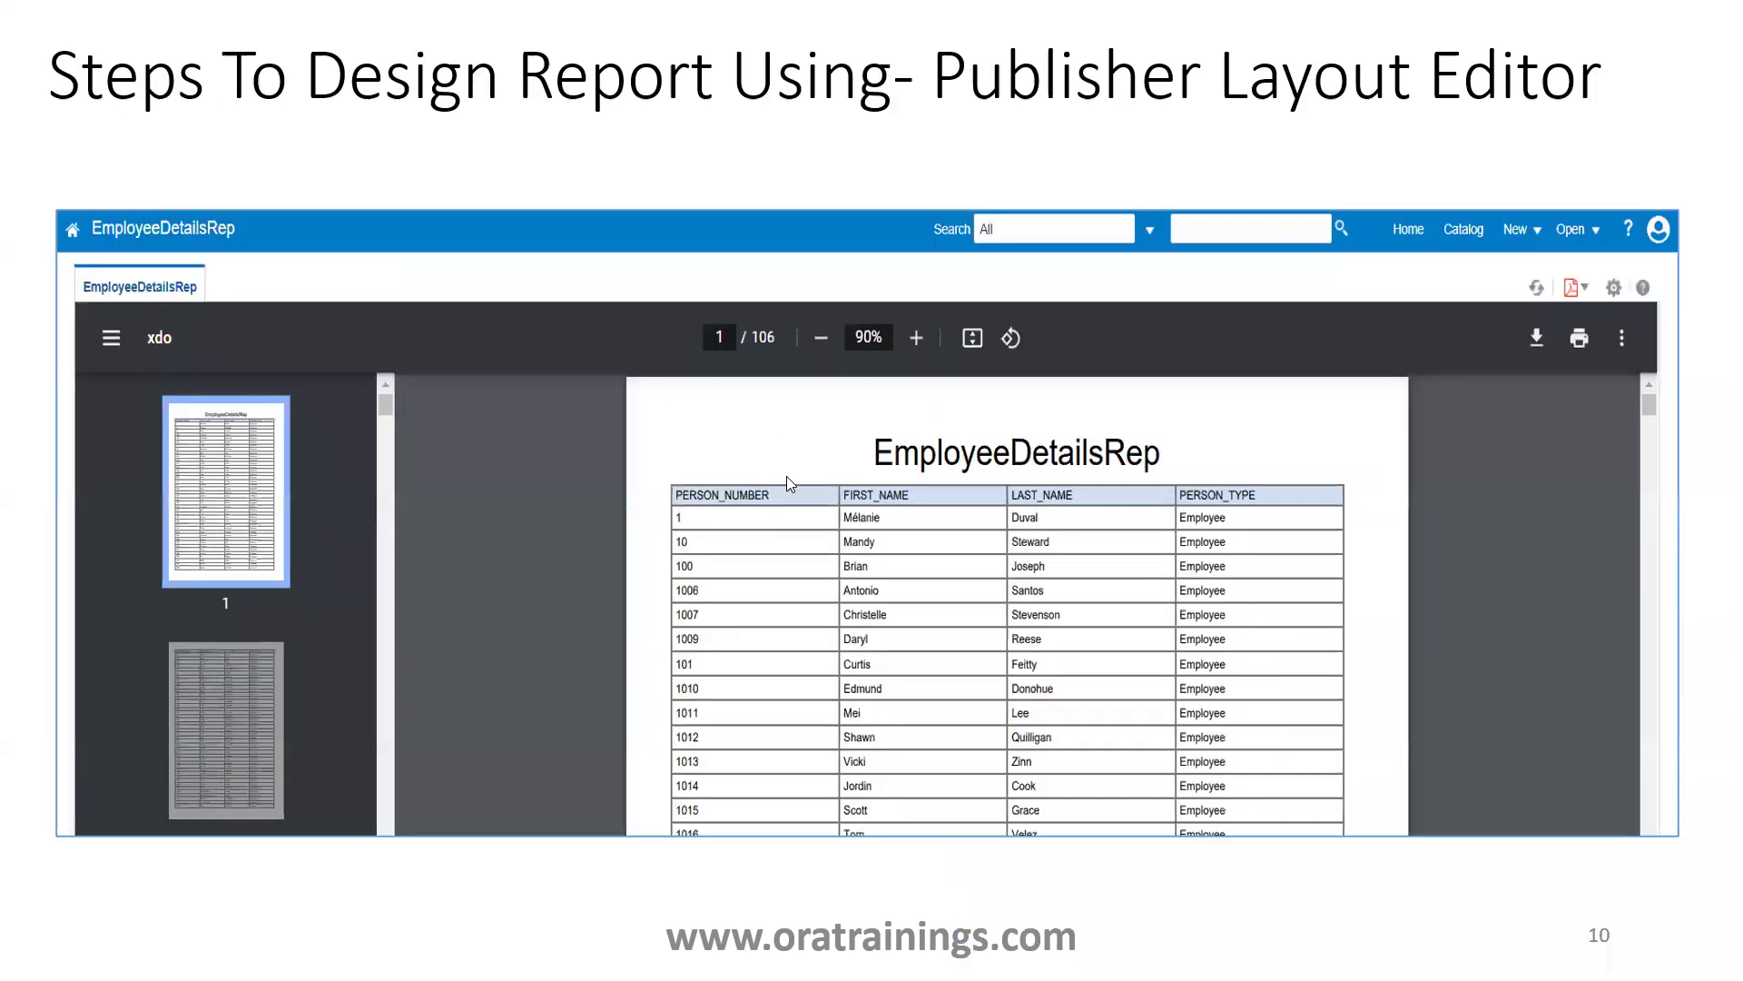
click(650, 398)
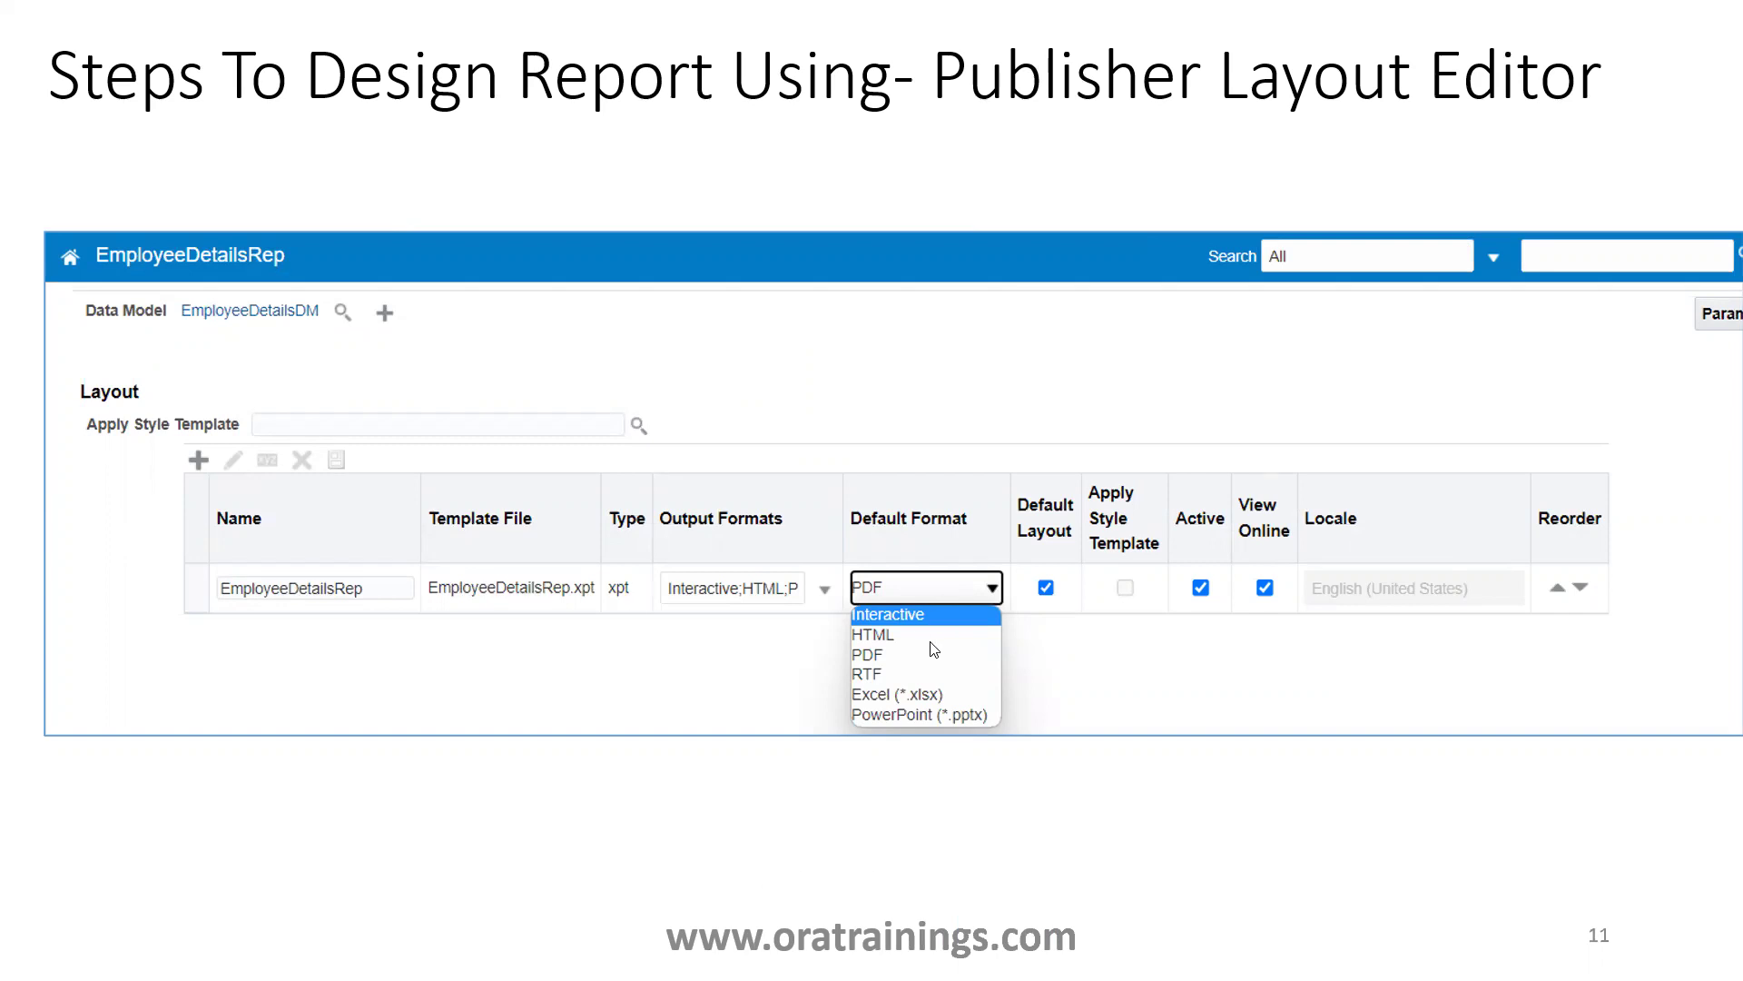
click(931, 740)
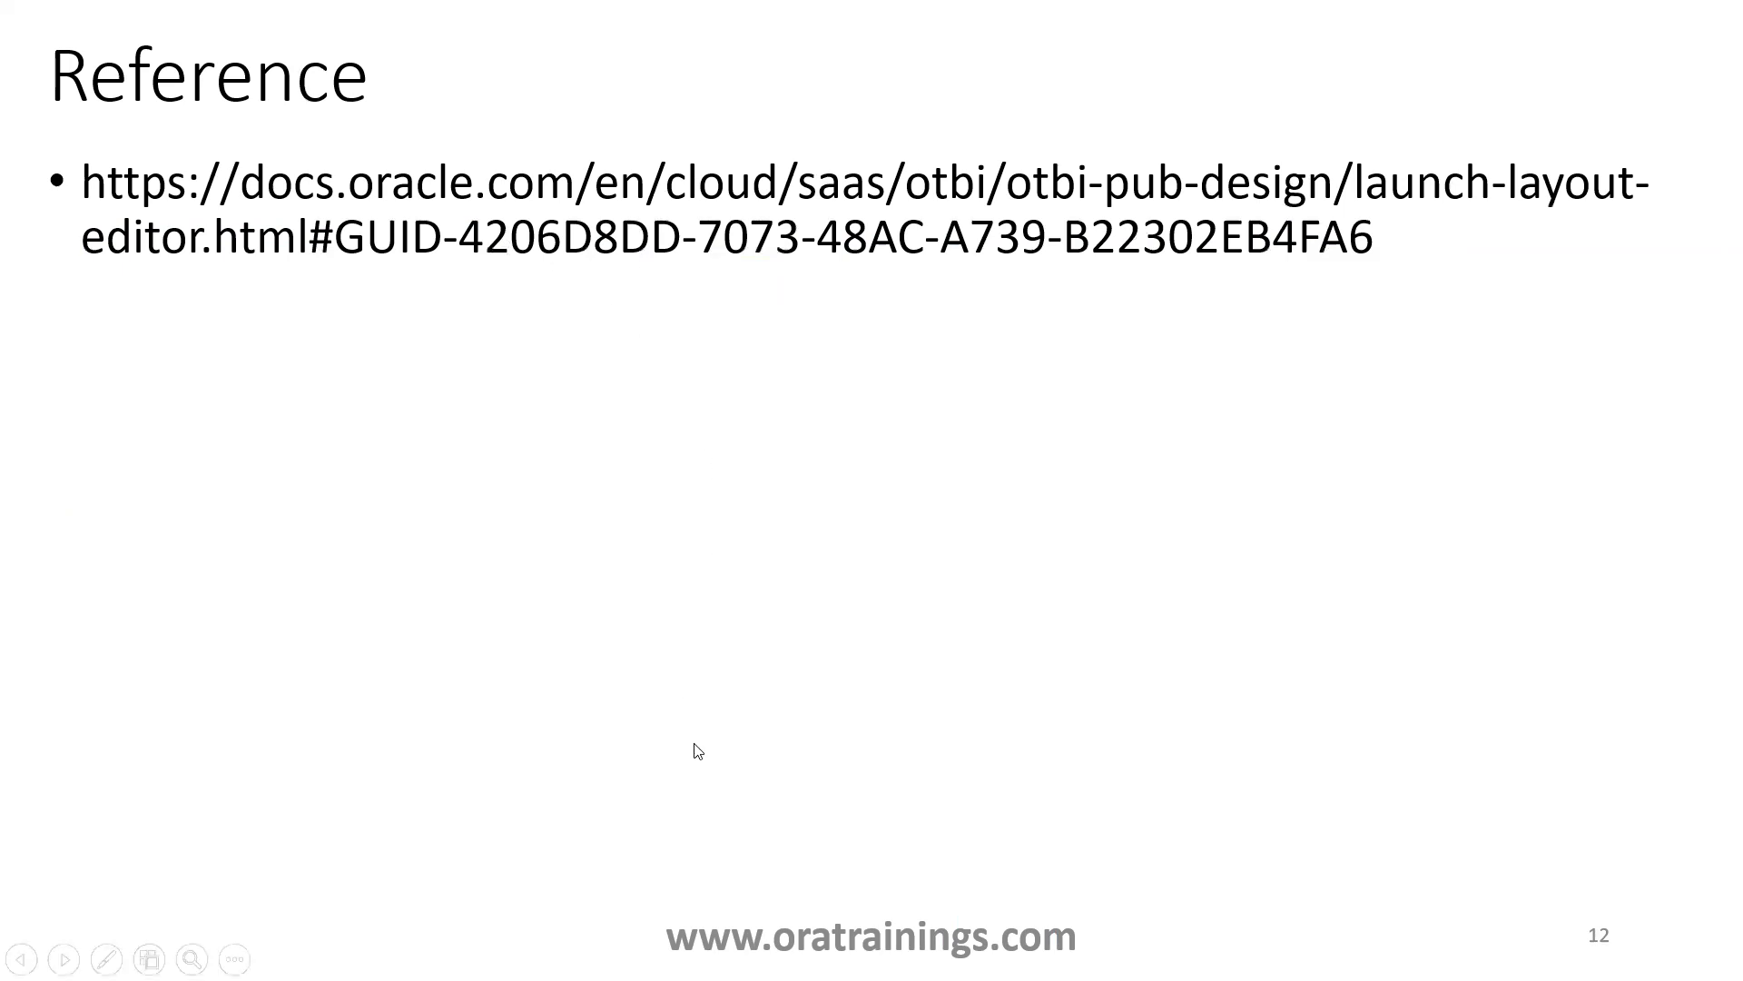
key(Escape)
click(971, 953)
key(super+Up)
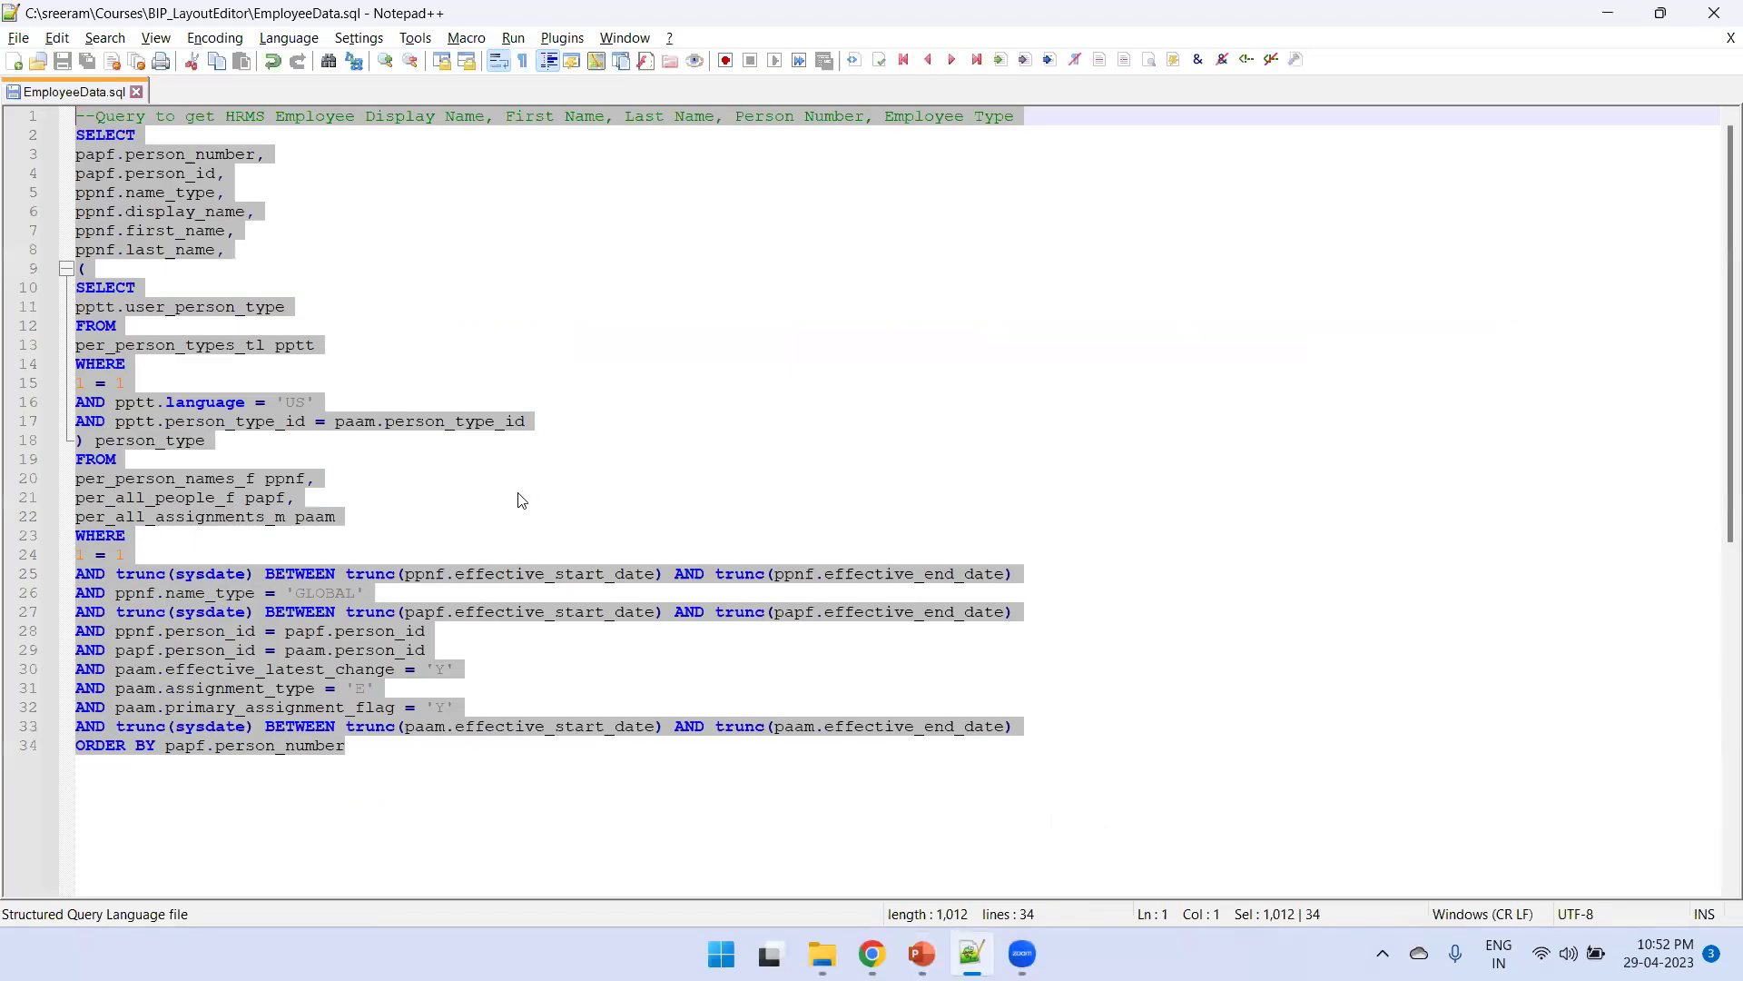
Step: Select the whole EmployeeData.sql query, then return to the browser's Create Report dialog
click(570, 387)
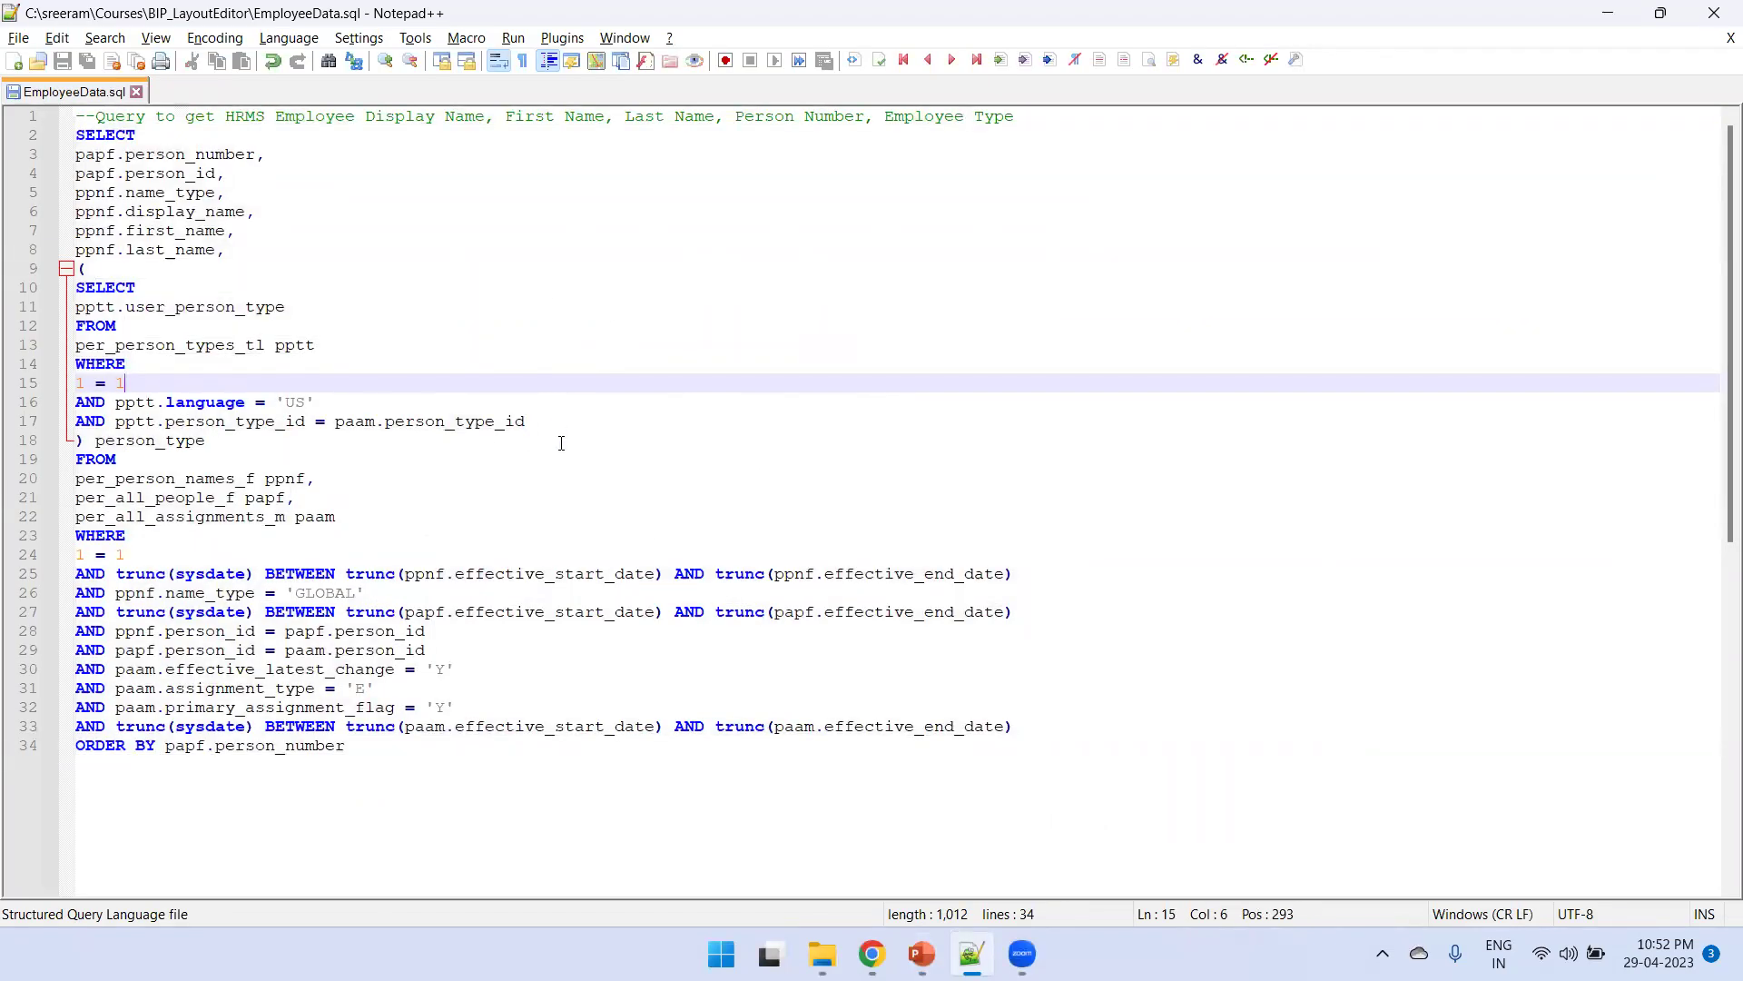
key(ctrl+a)
click(870, 952)
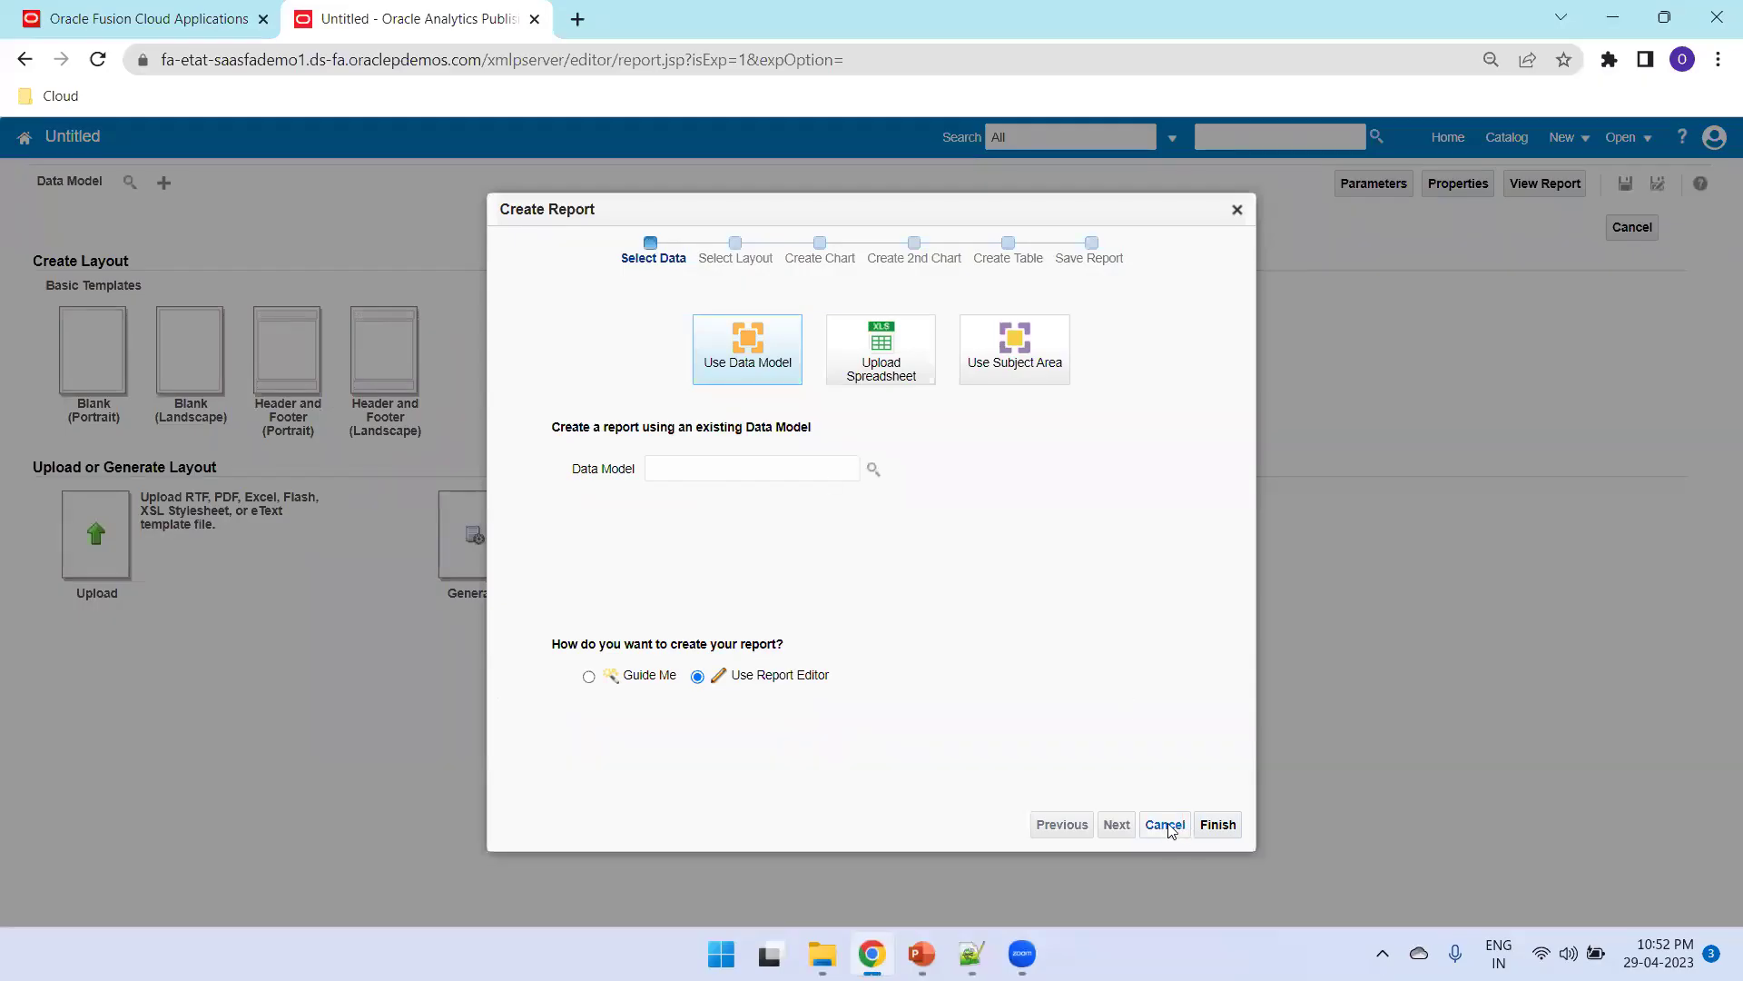
Step: Cancel the unfinished report, close the Publisher tab, and go to Reports and Analytics
click(1237, 210)
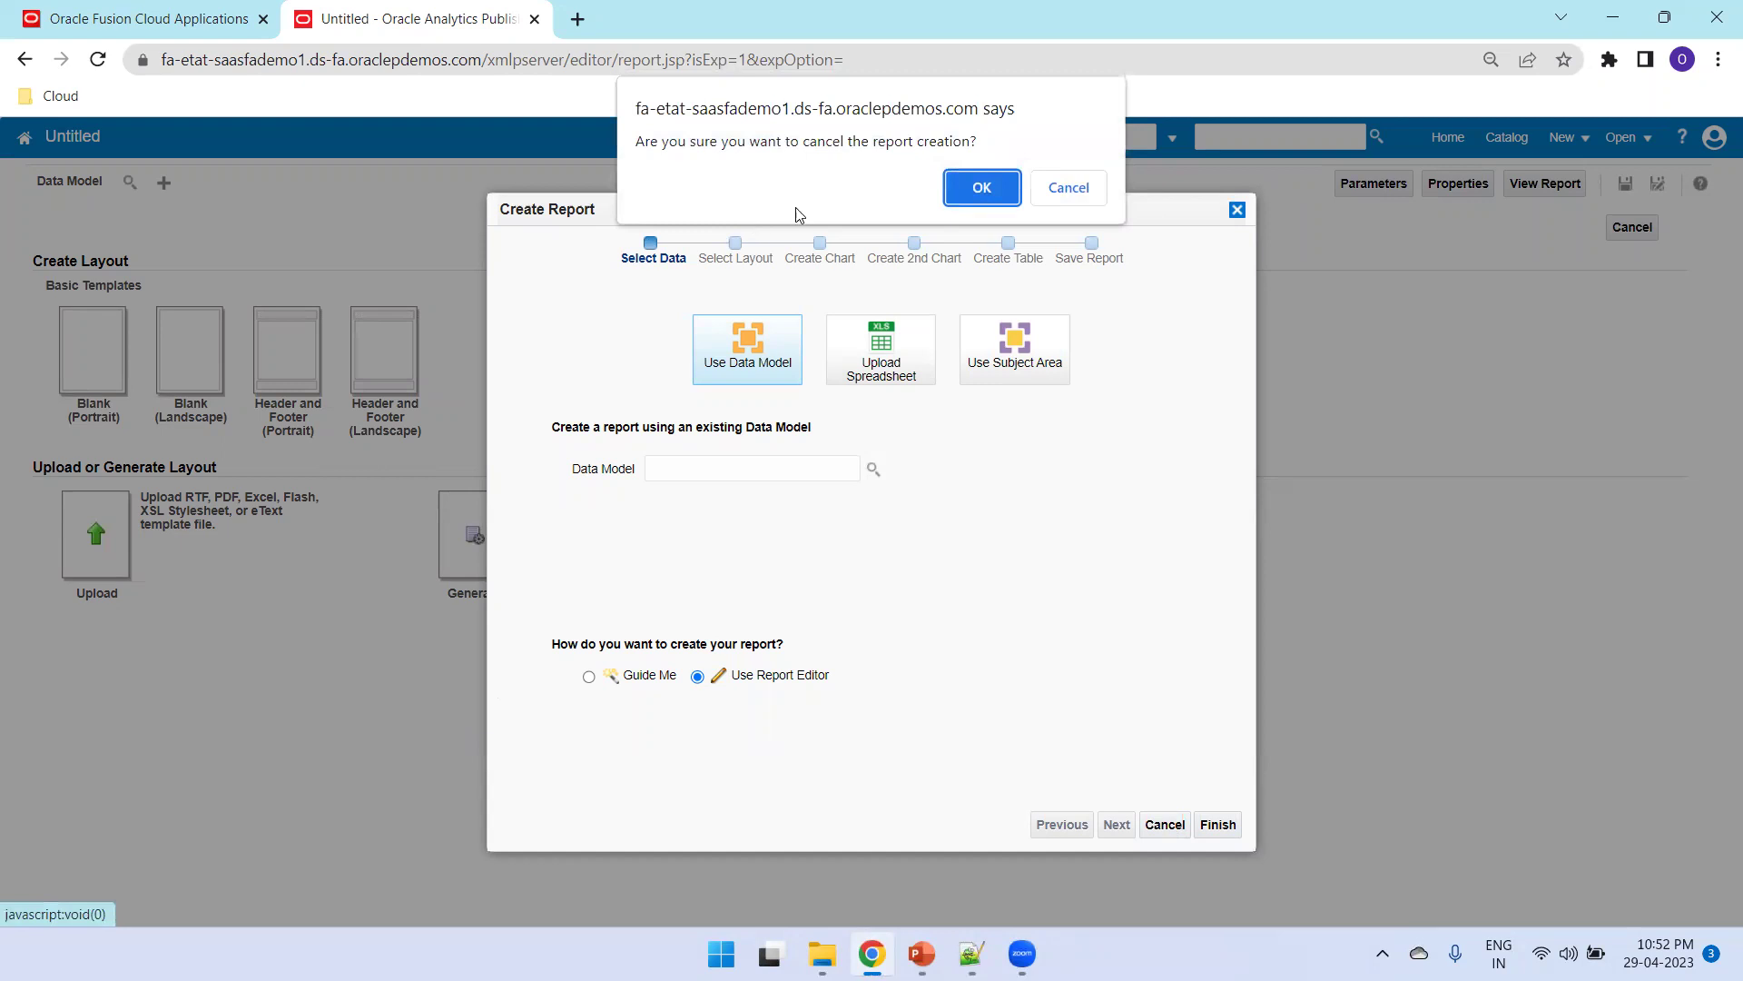
key(Return)
key(ctrl+w)
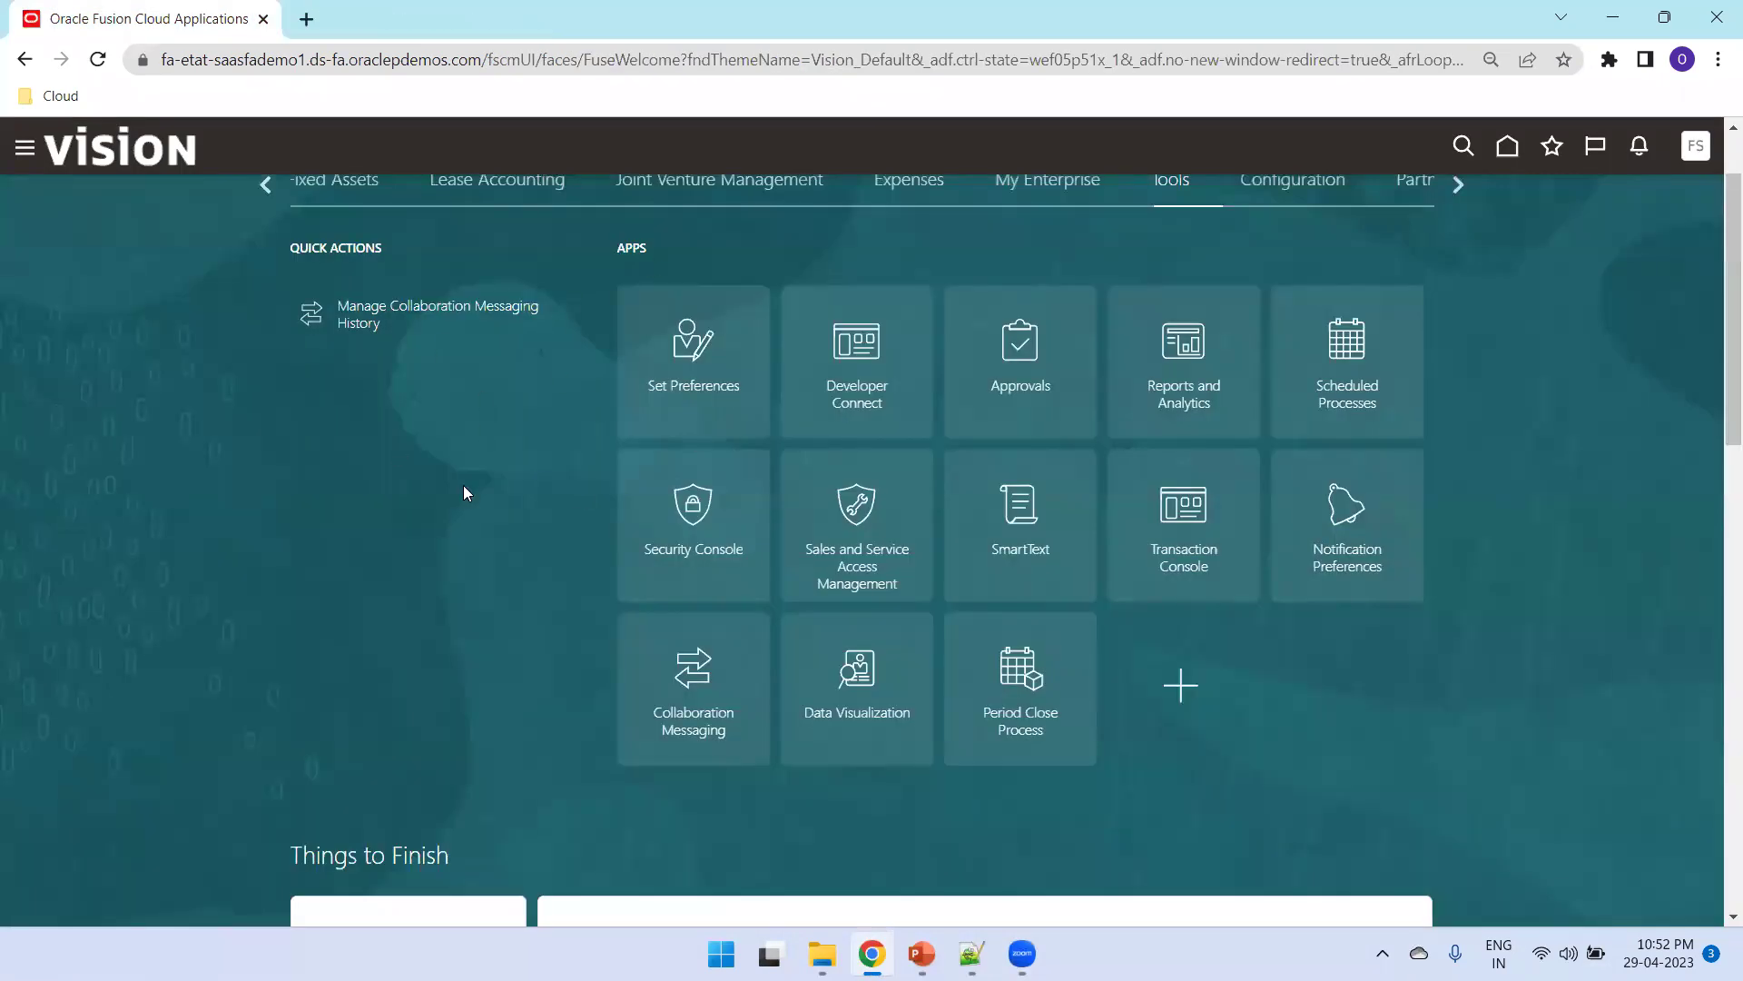
scroll(463, 493, up, 2)
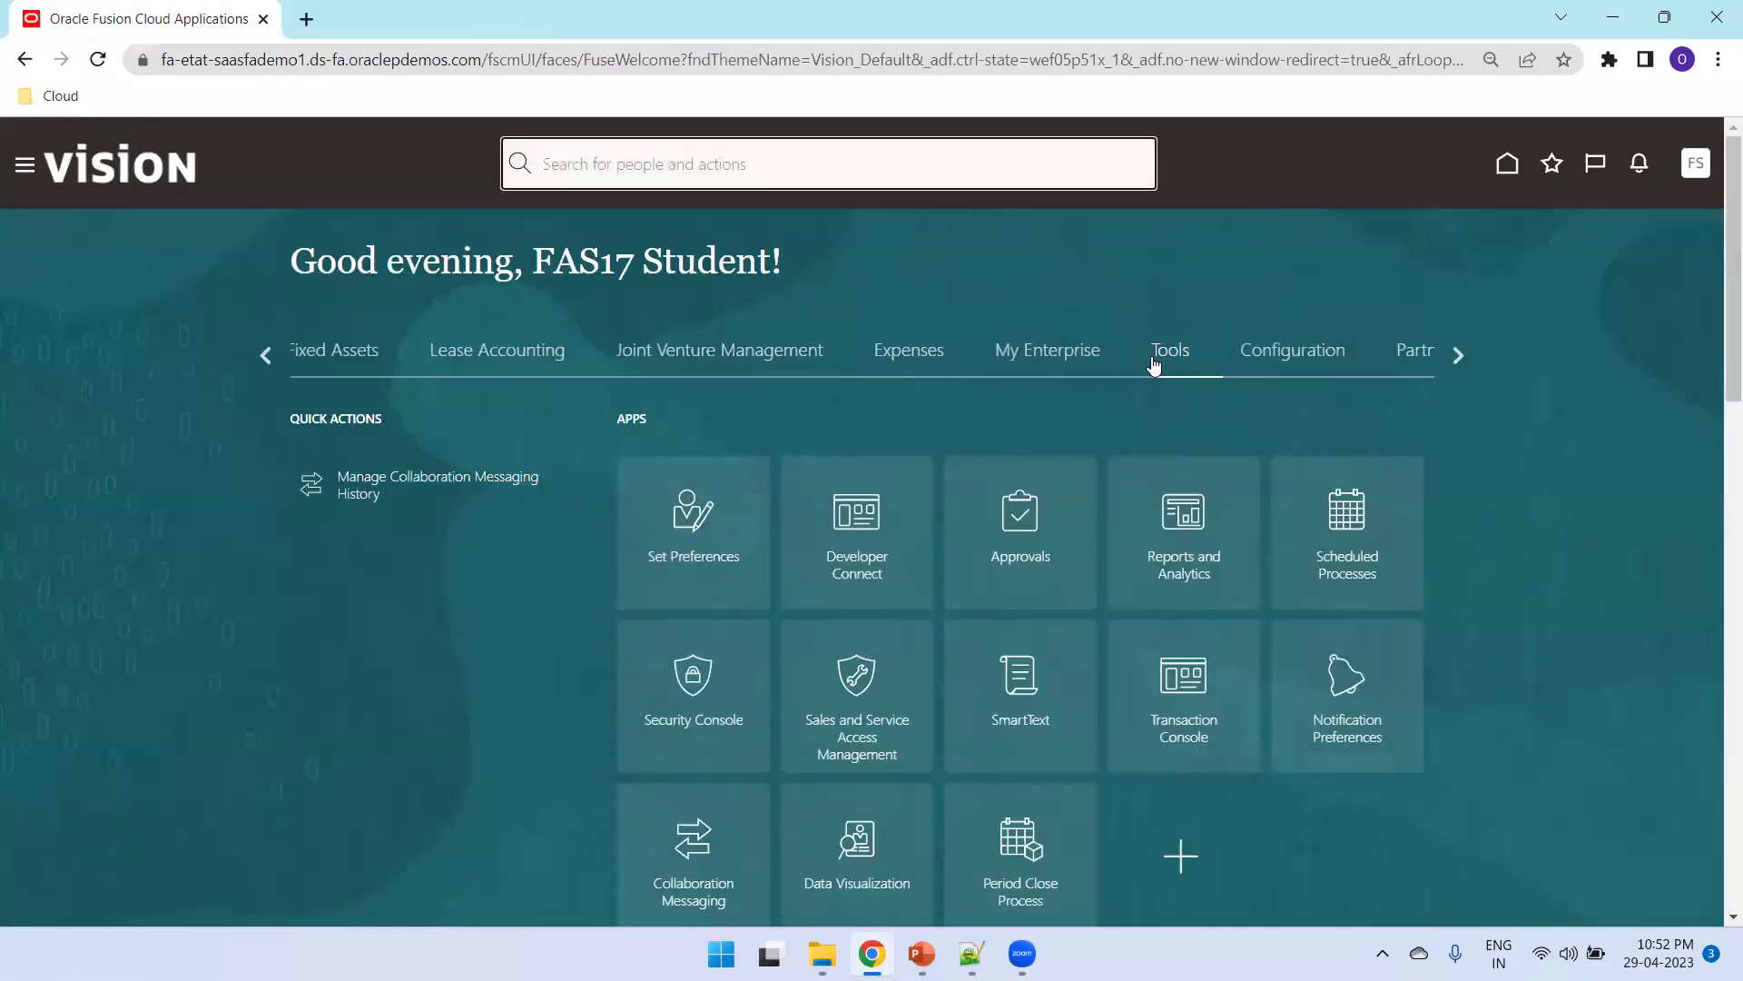
scroll(1183, 420, down, 2)
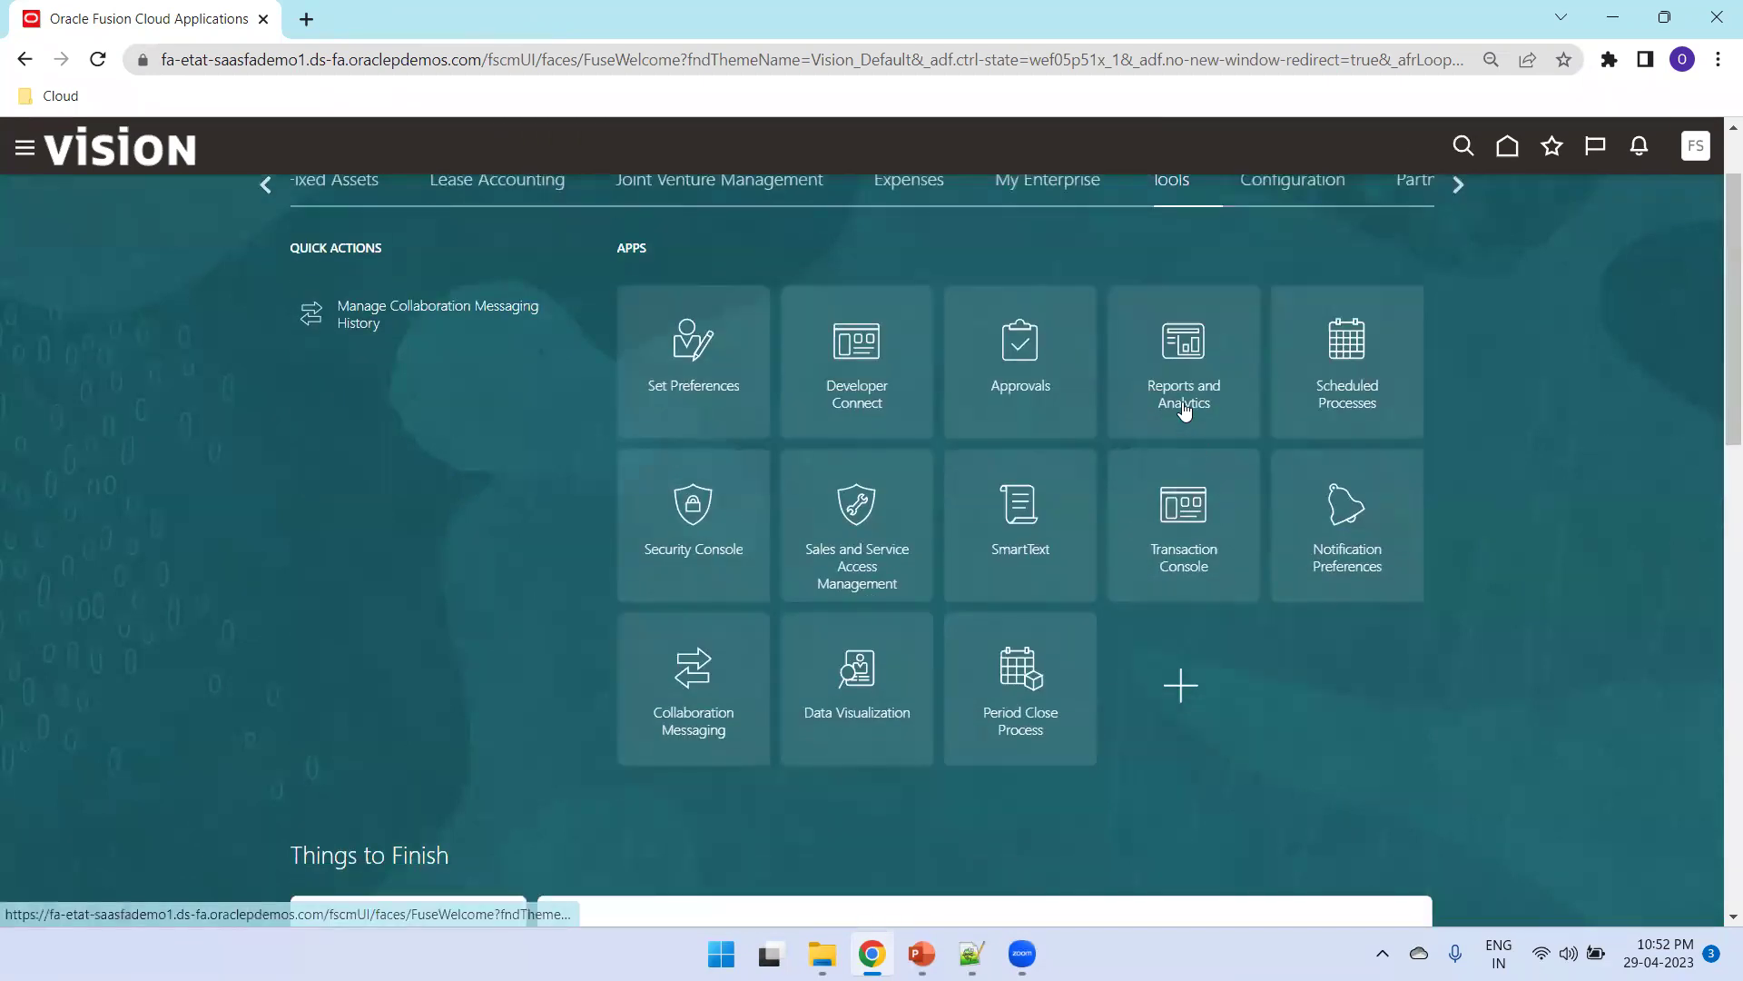
click(1183, 409)
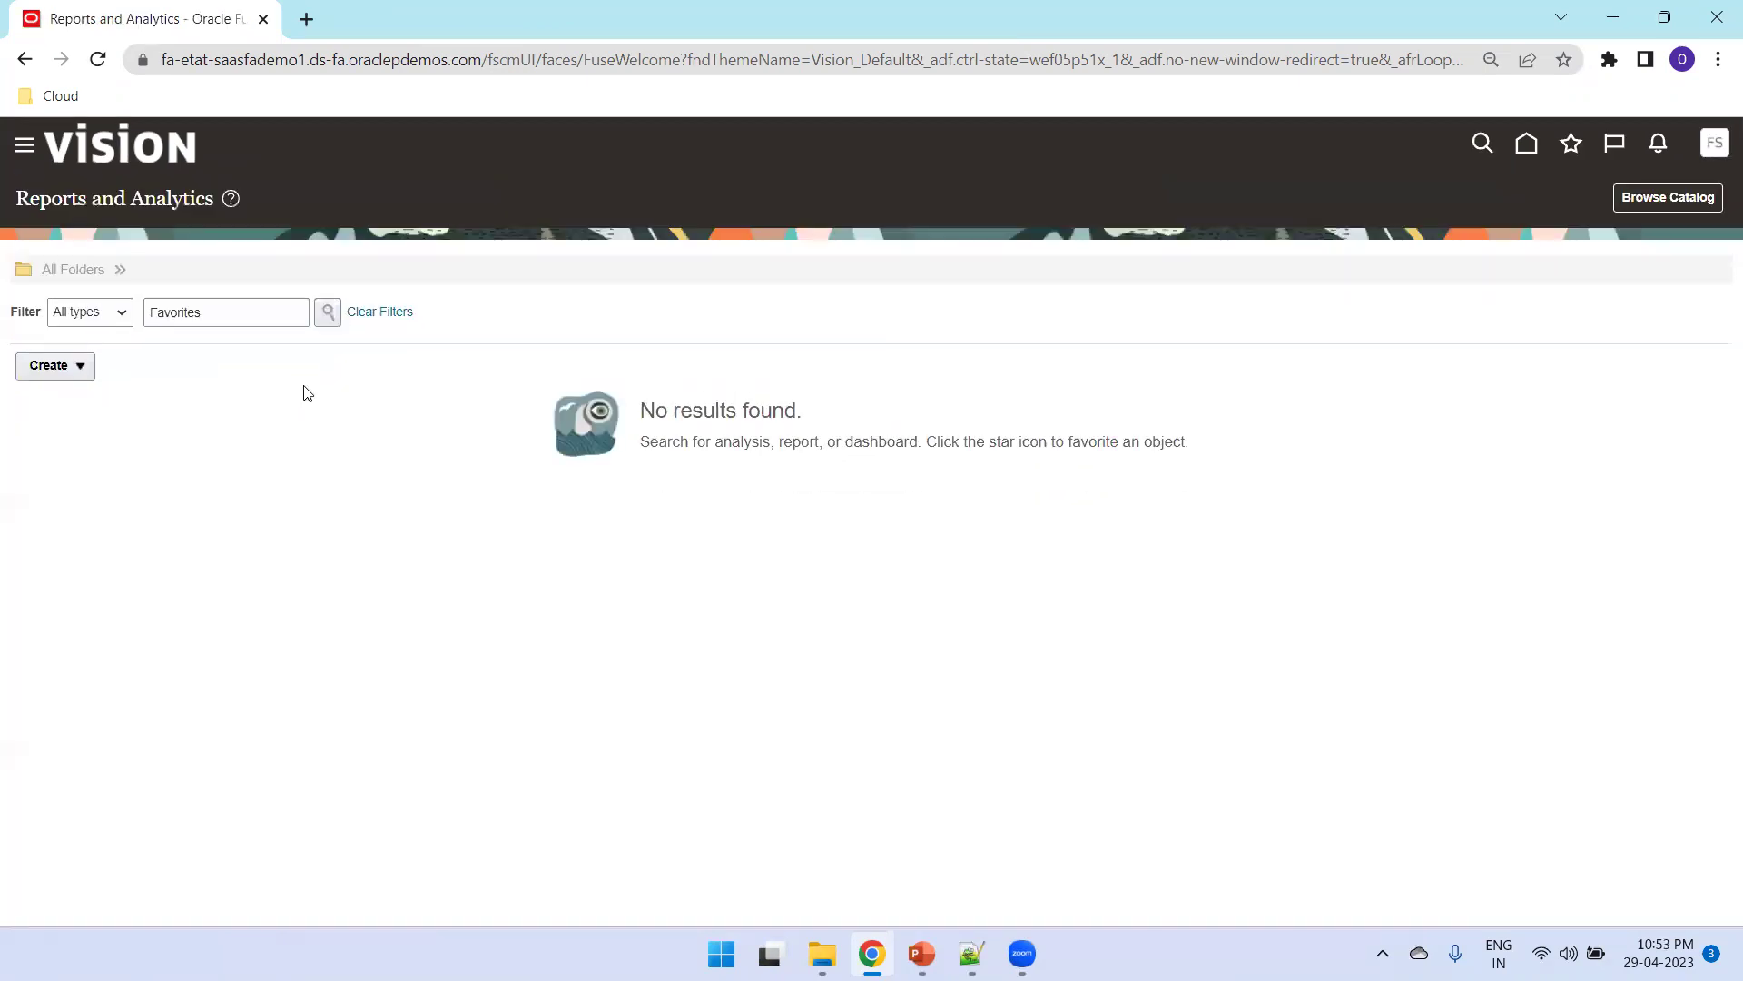
Step: Browse the catalog, expand OraTrainings, return to My Folders, and select the server address in the URL
click(1660, 196)
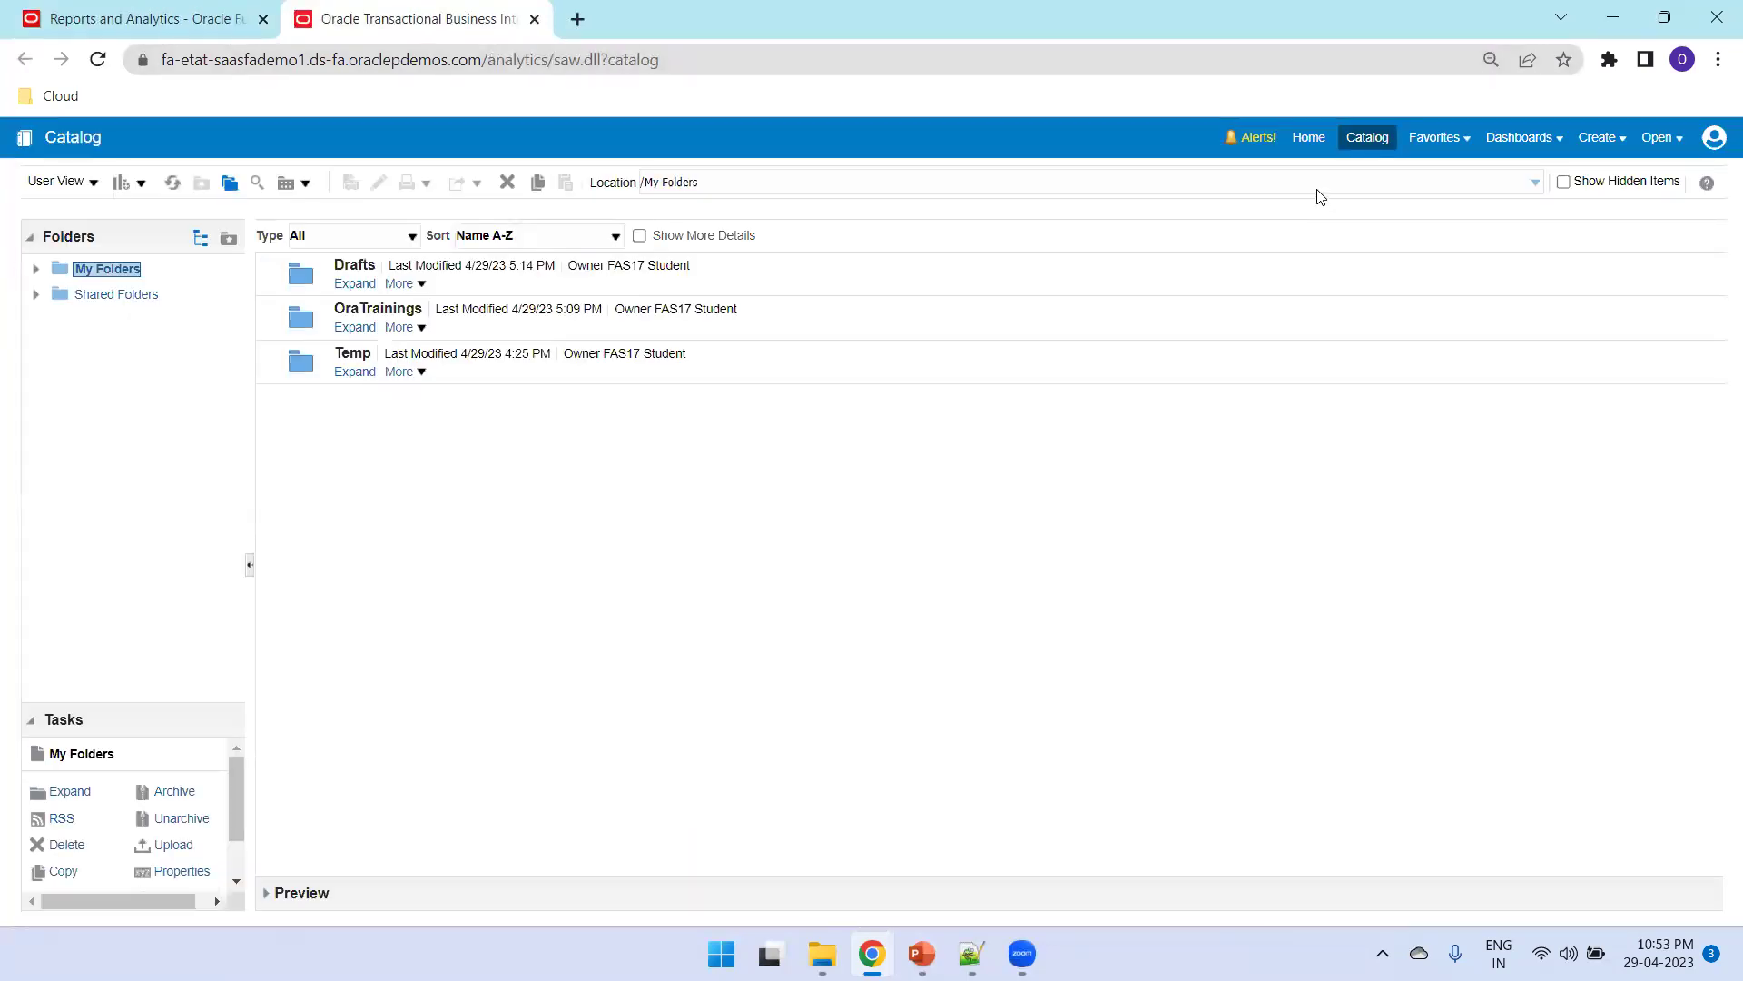
click(353, 328)
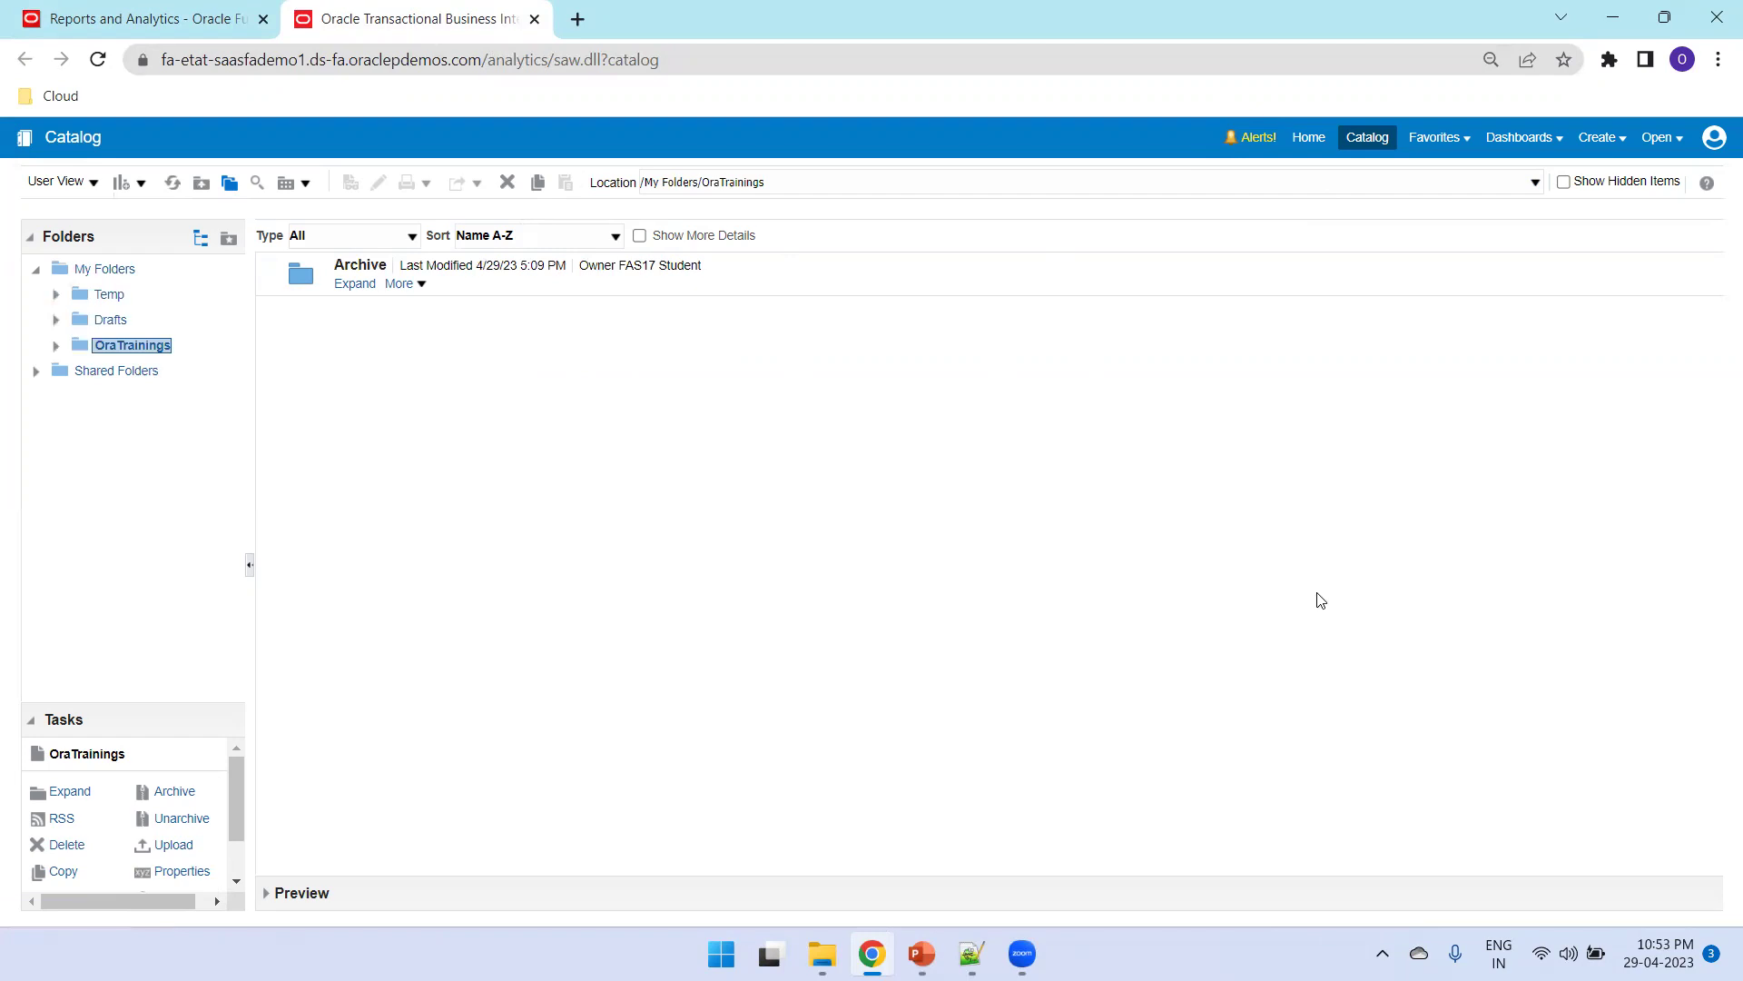
click(118, 270)
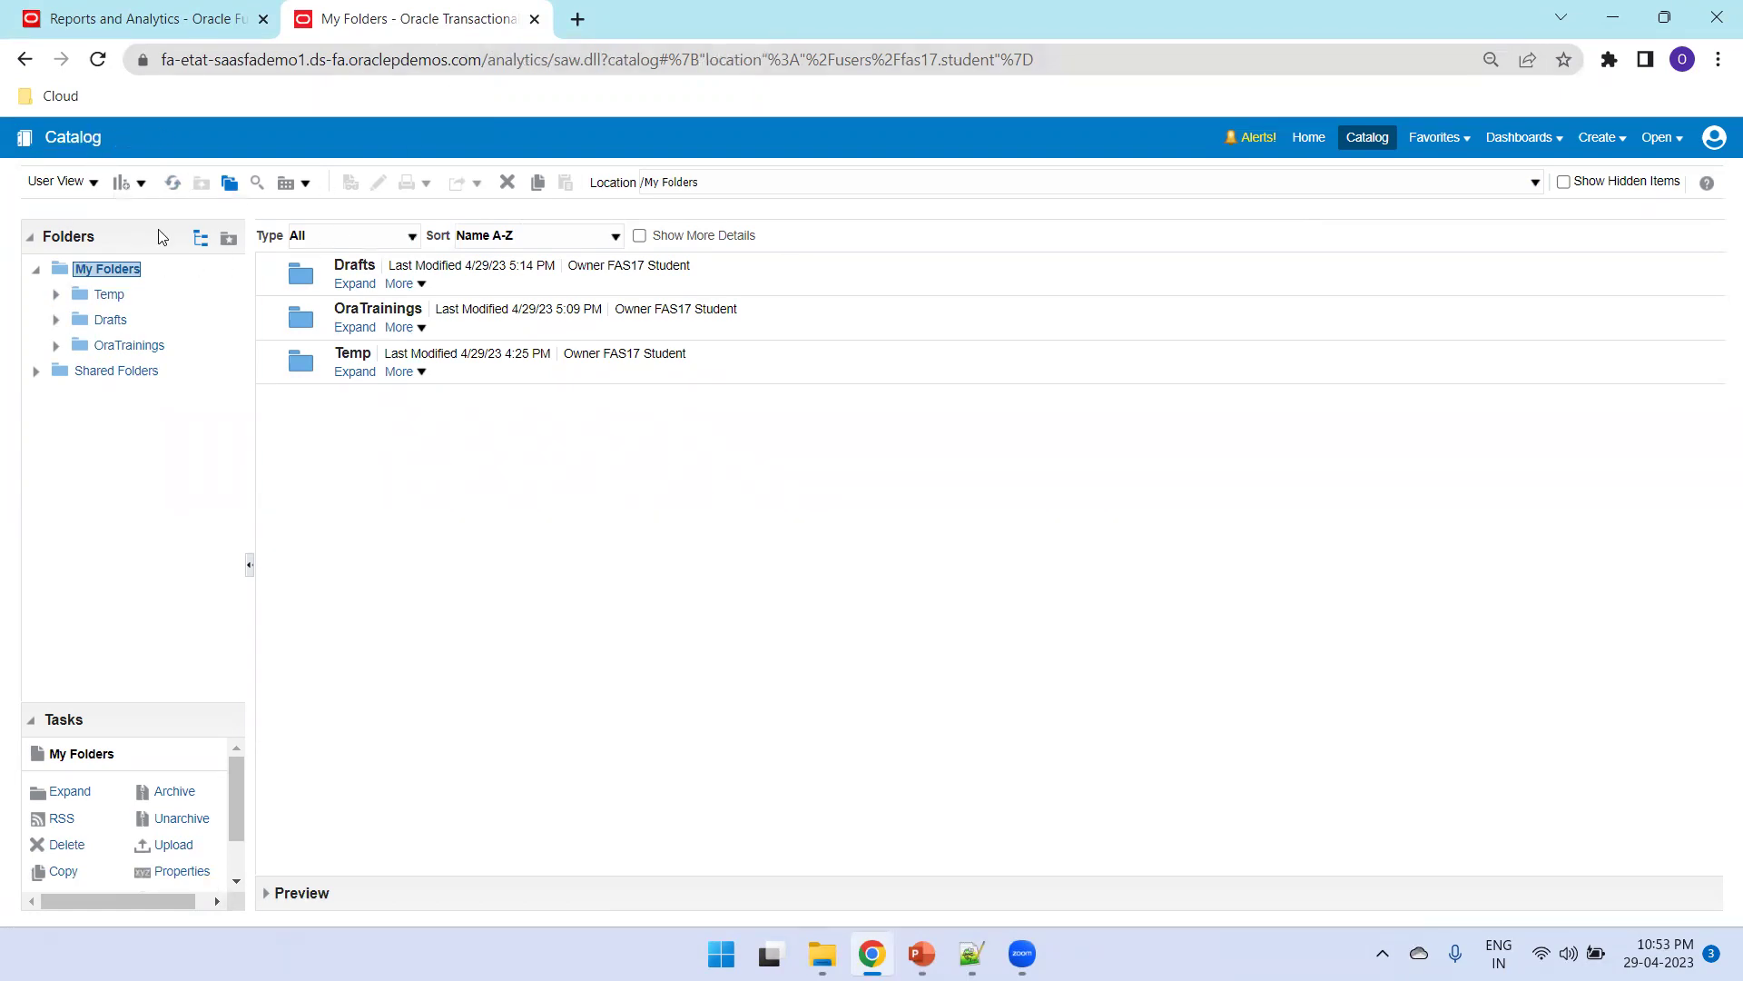
drag(533, 60, 160, 59)
key(ctrl+c)
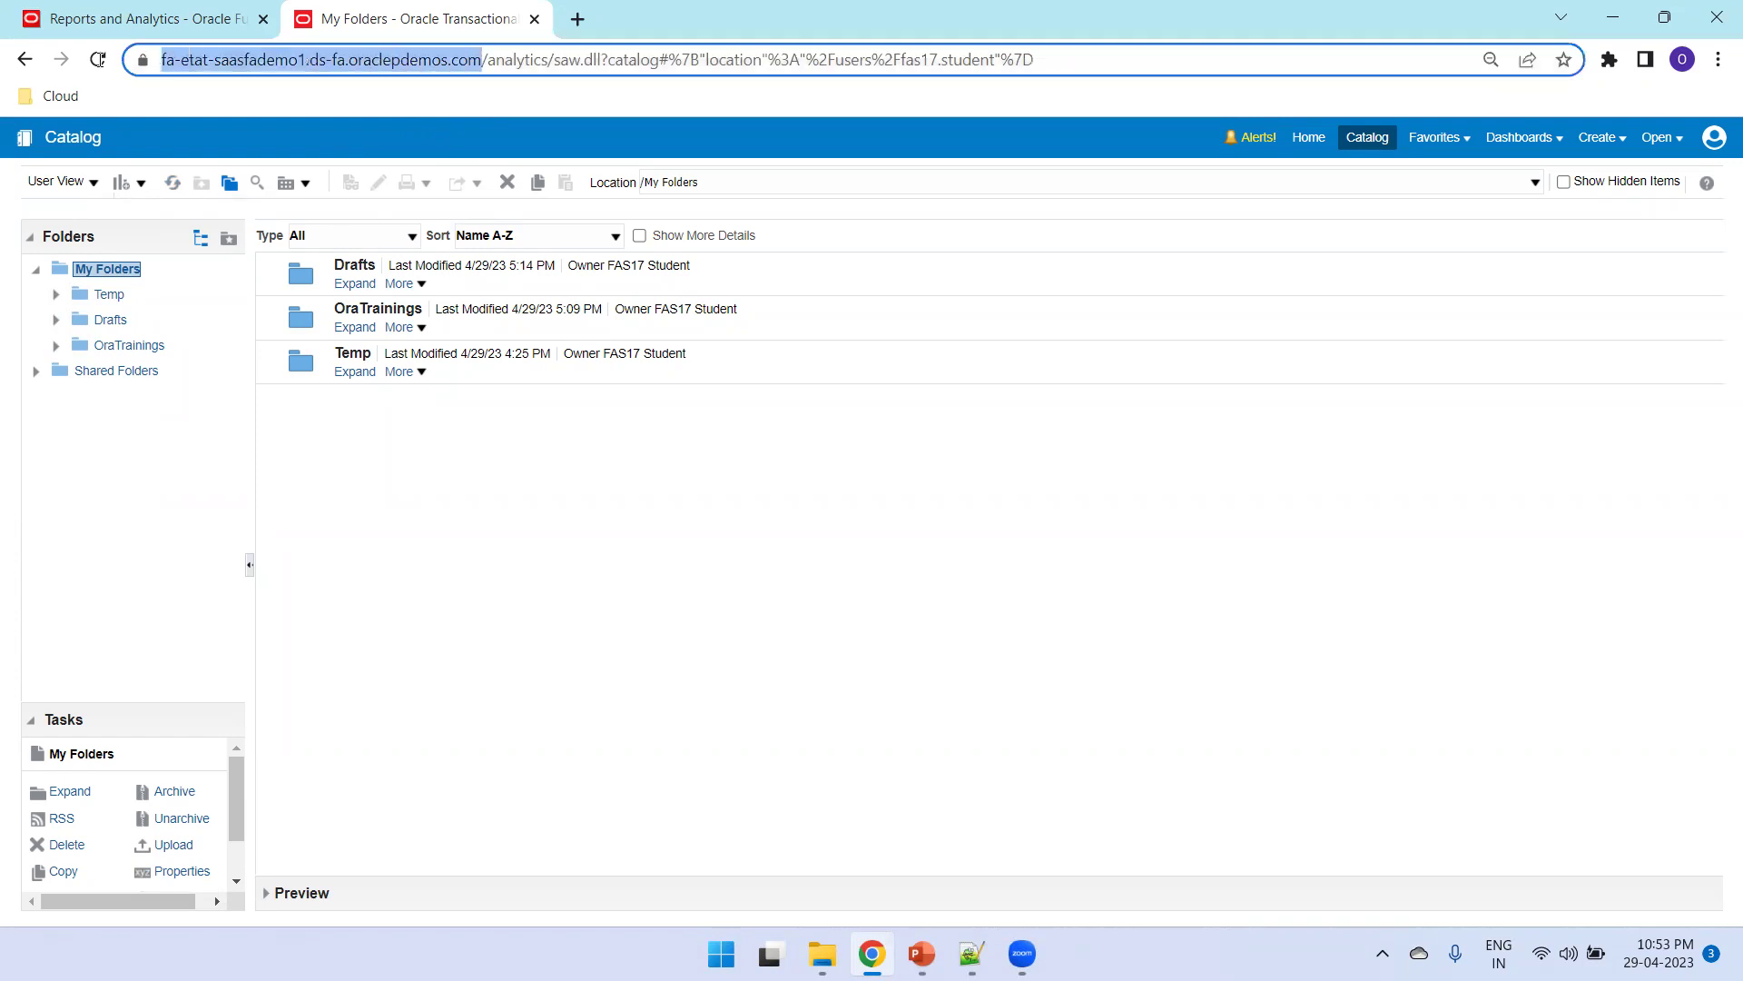
Step: Open Analytics Publisher in a new tab using the pasted server address plus 'xml', and view its catalog
click(579, 19)
key(ctrl+v)
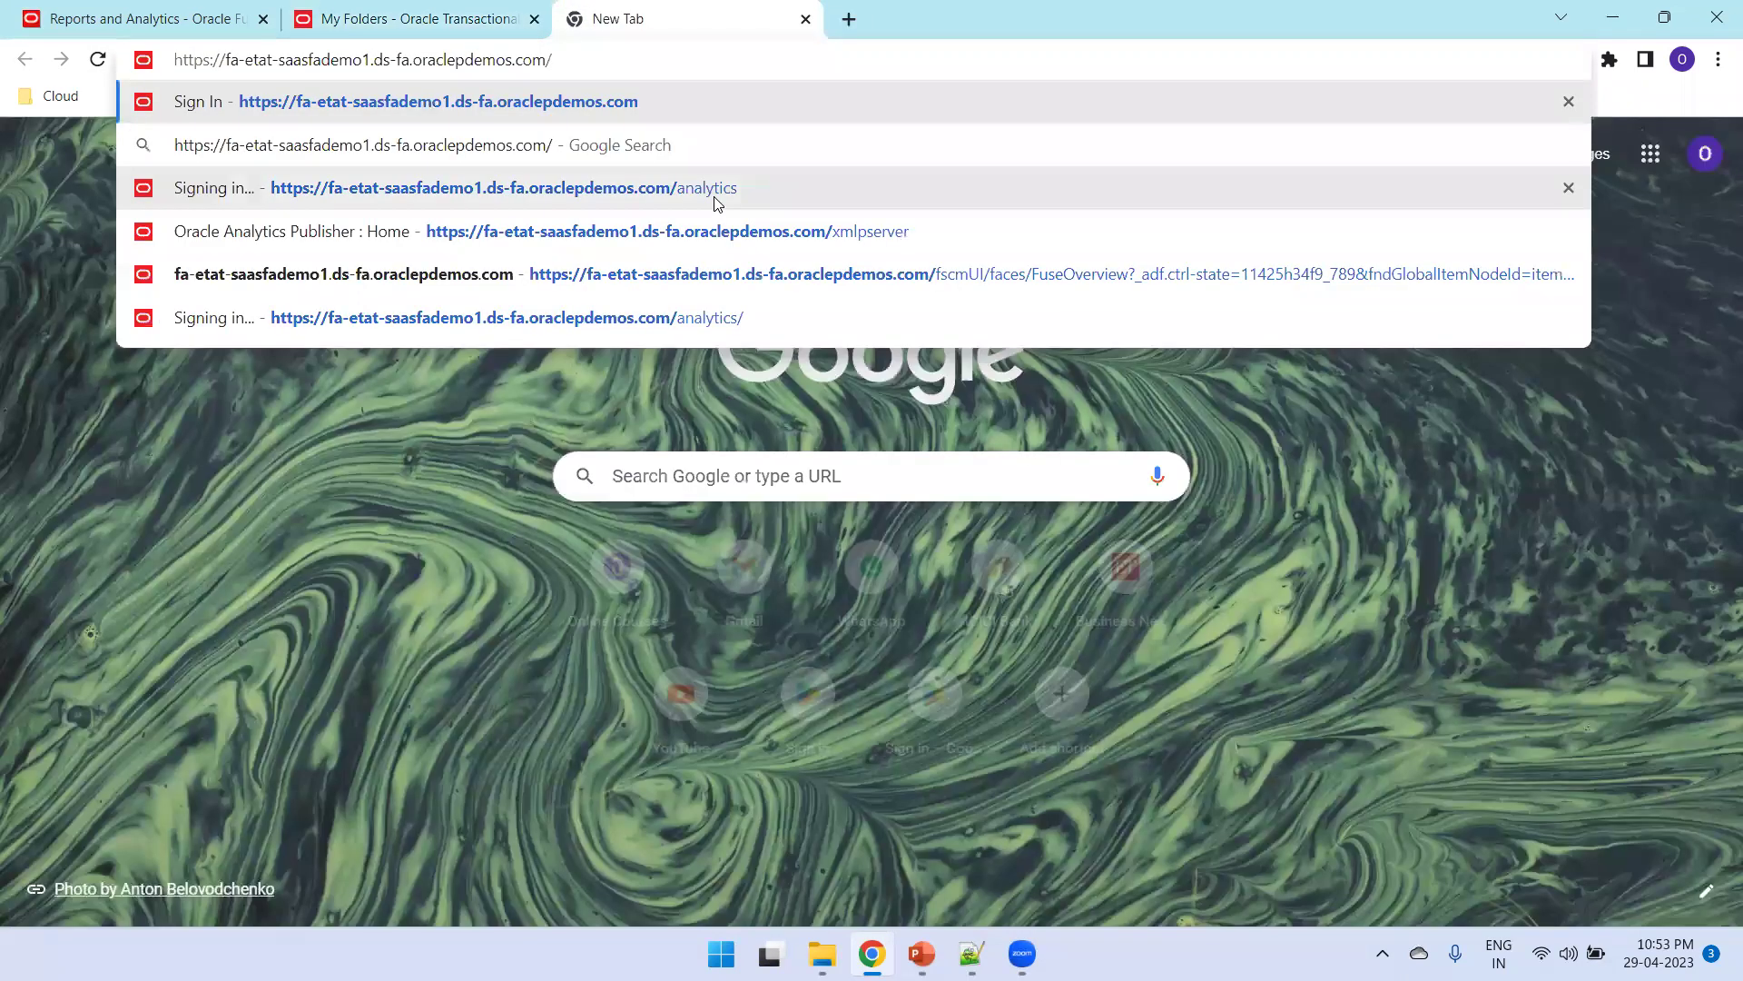
text(xml)
key(Return)
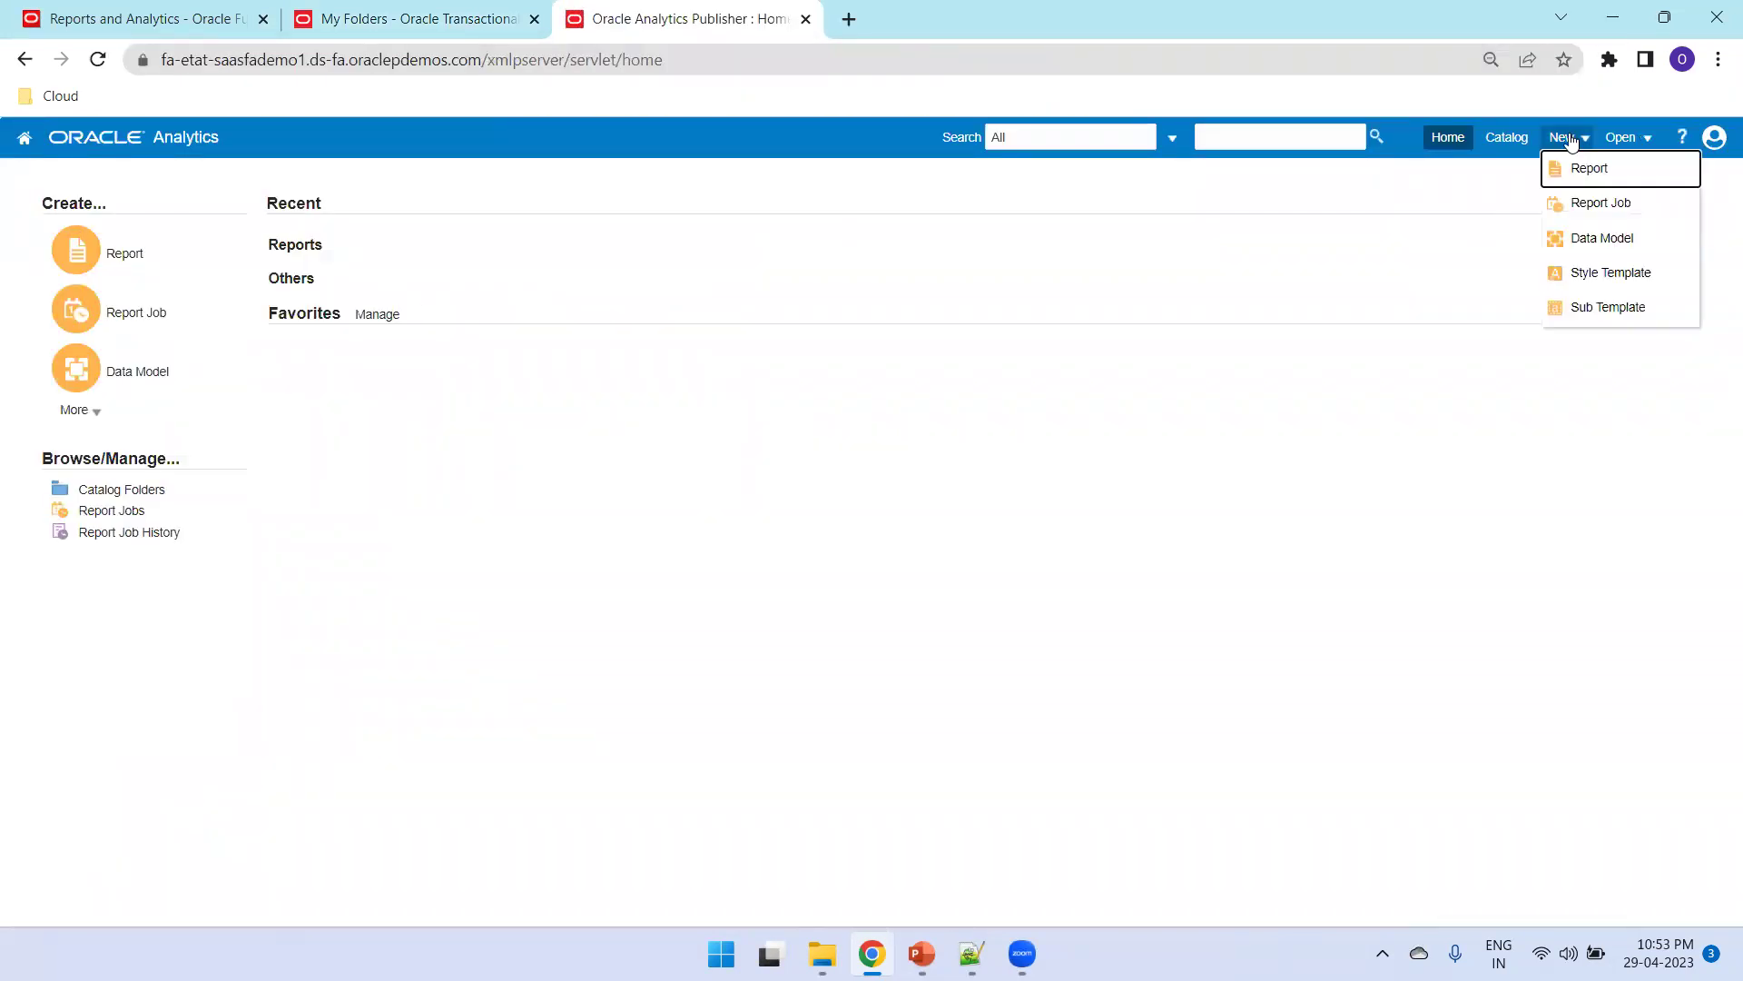
click(1509, 138)
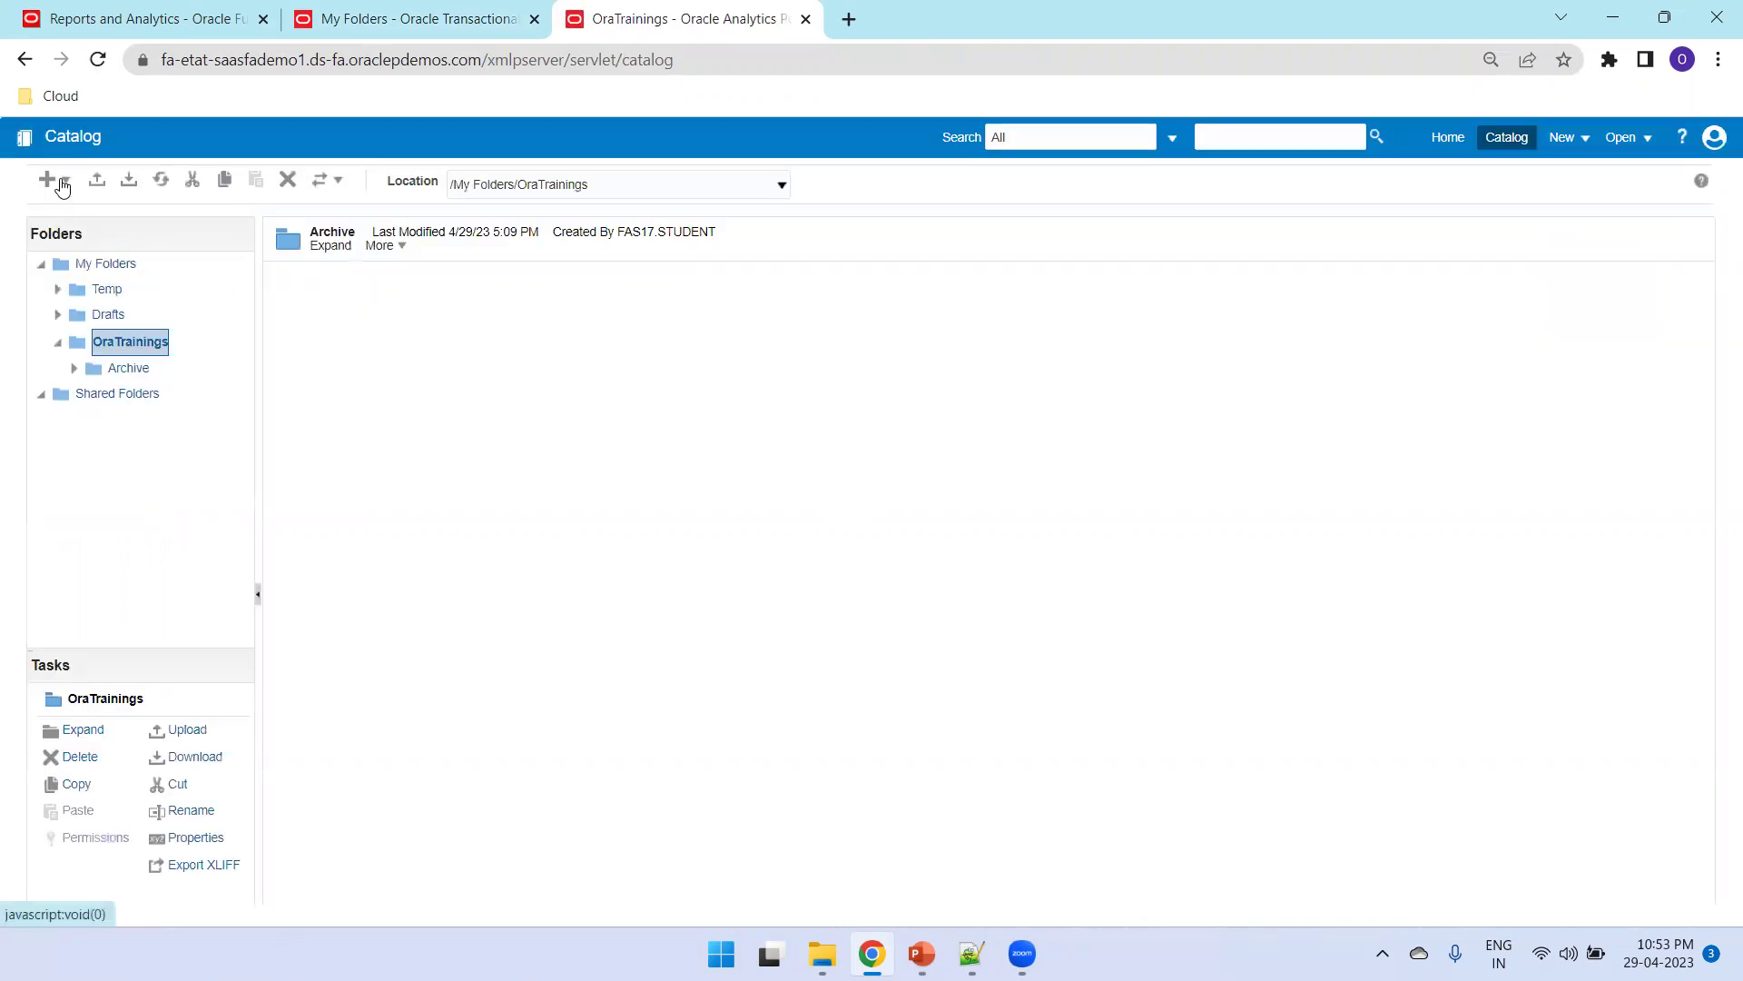
click(61, 184)
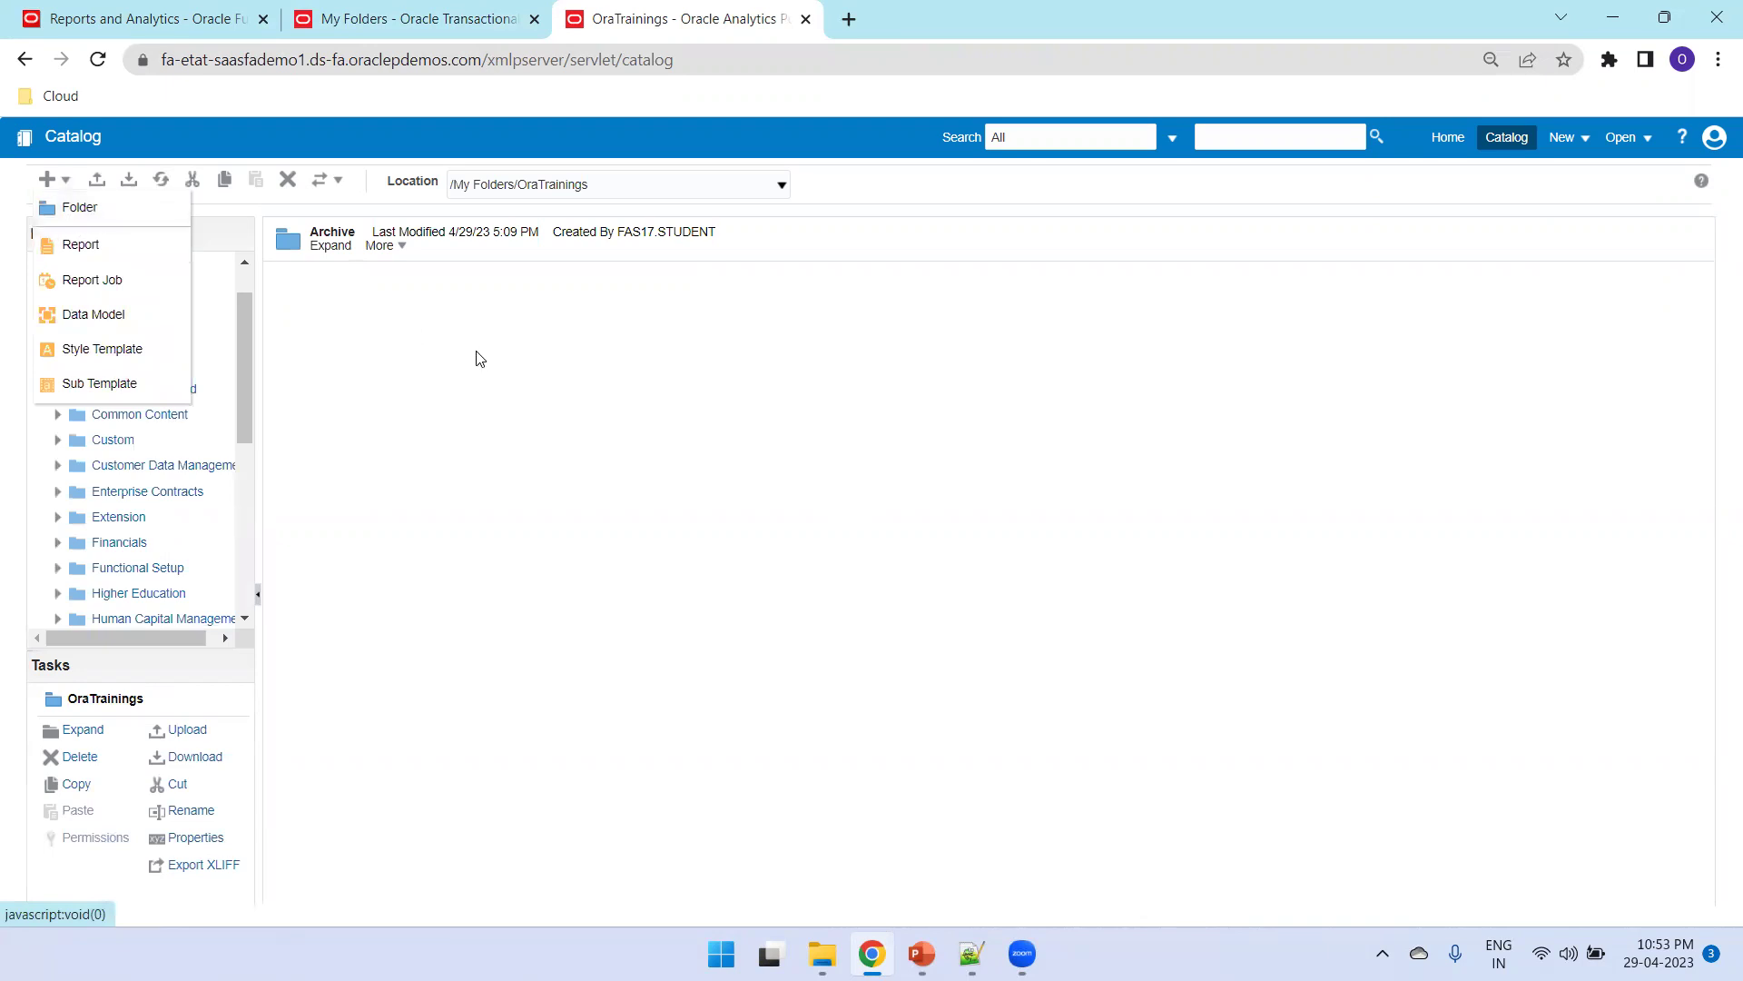
Step: Back in the BI catalog, open OraTrainings and create a new Data Model there
click(416, 18)
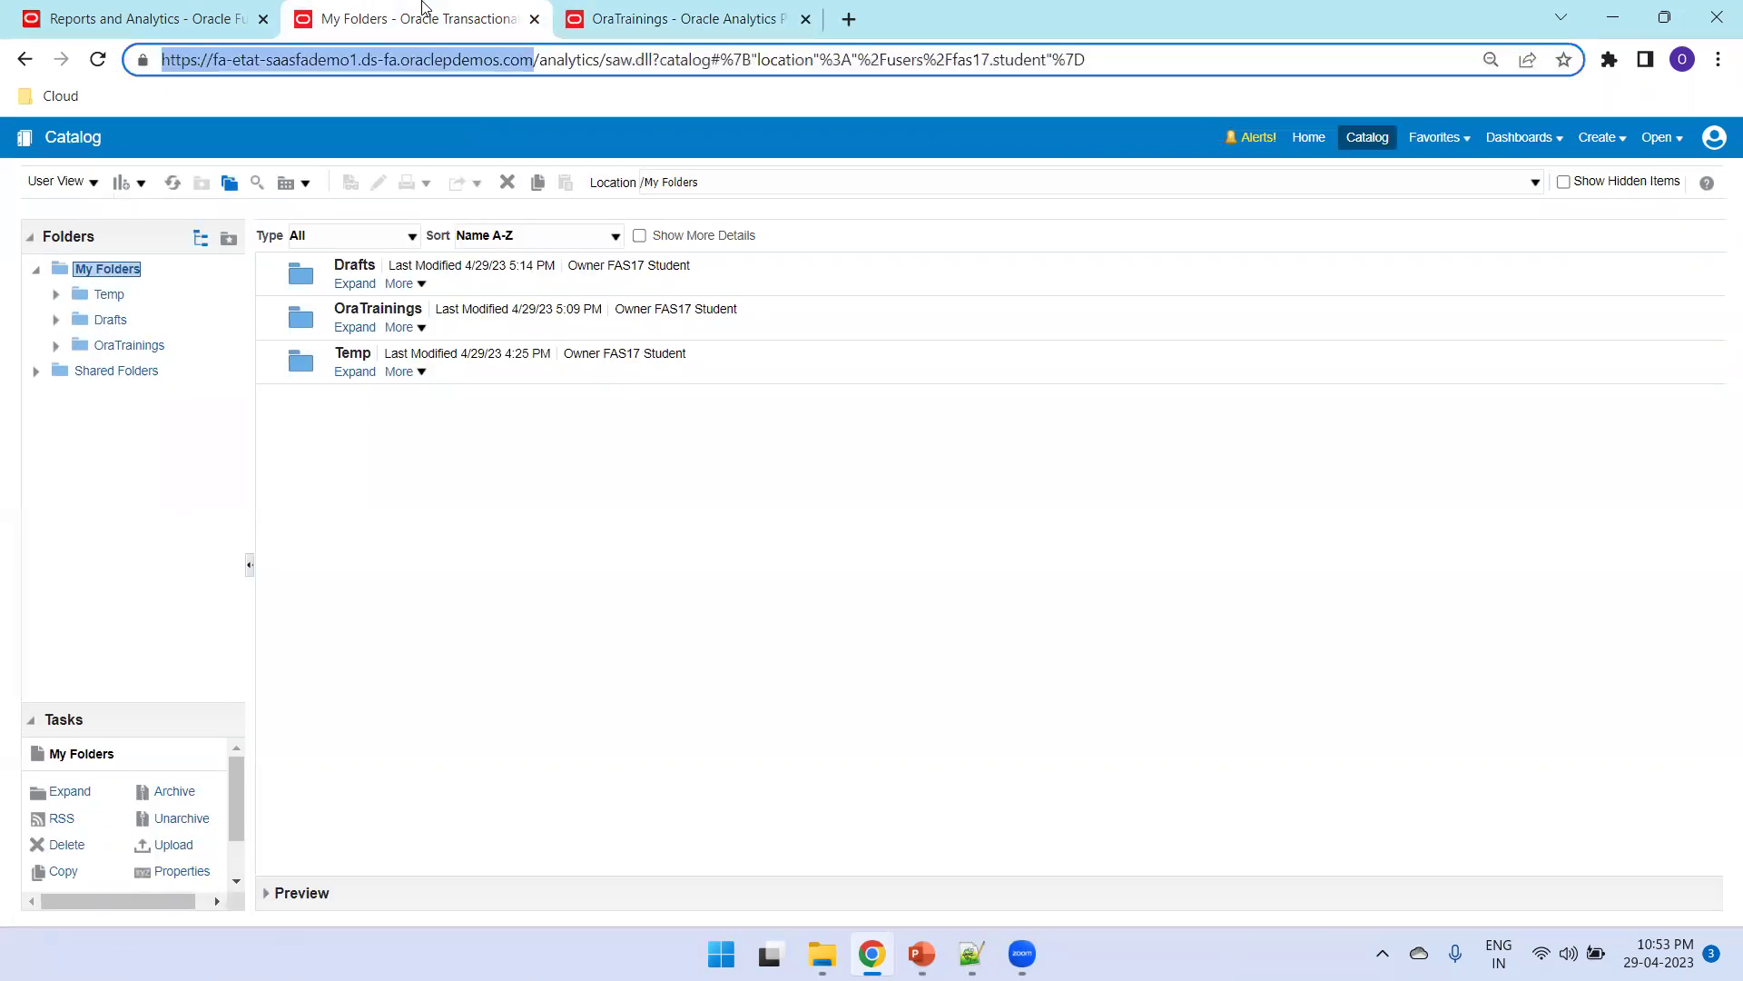
double_click(498, 332)
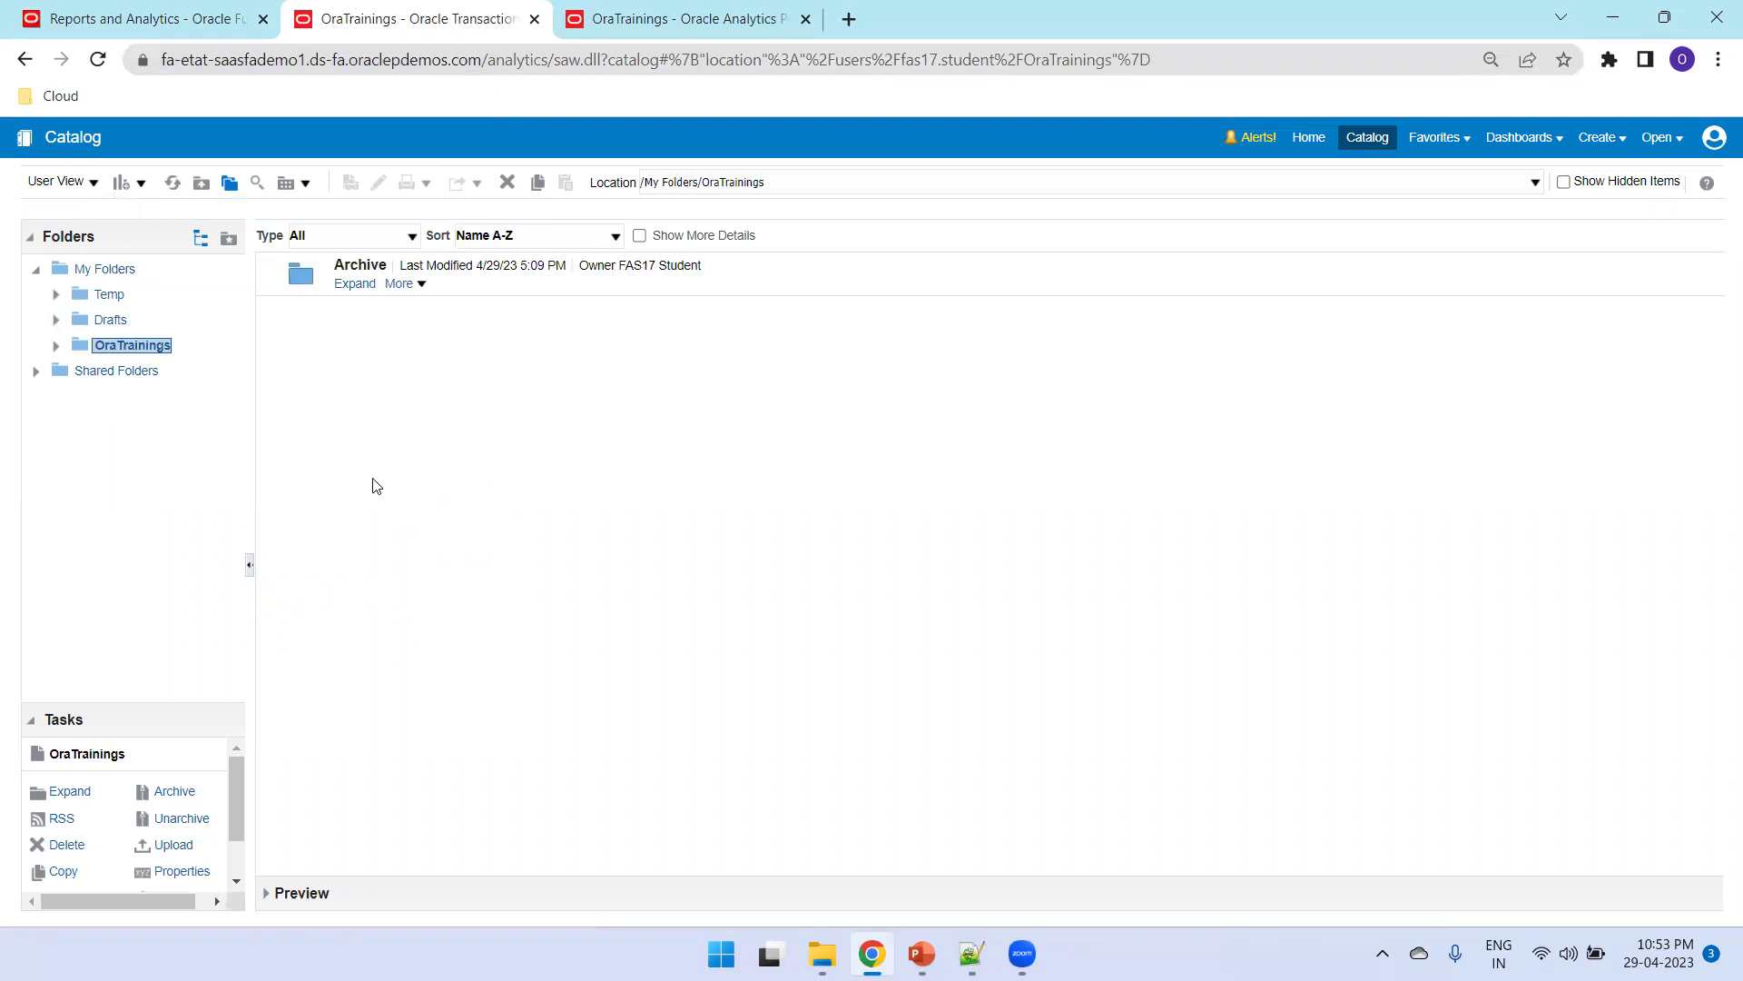
click(1591, 150)
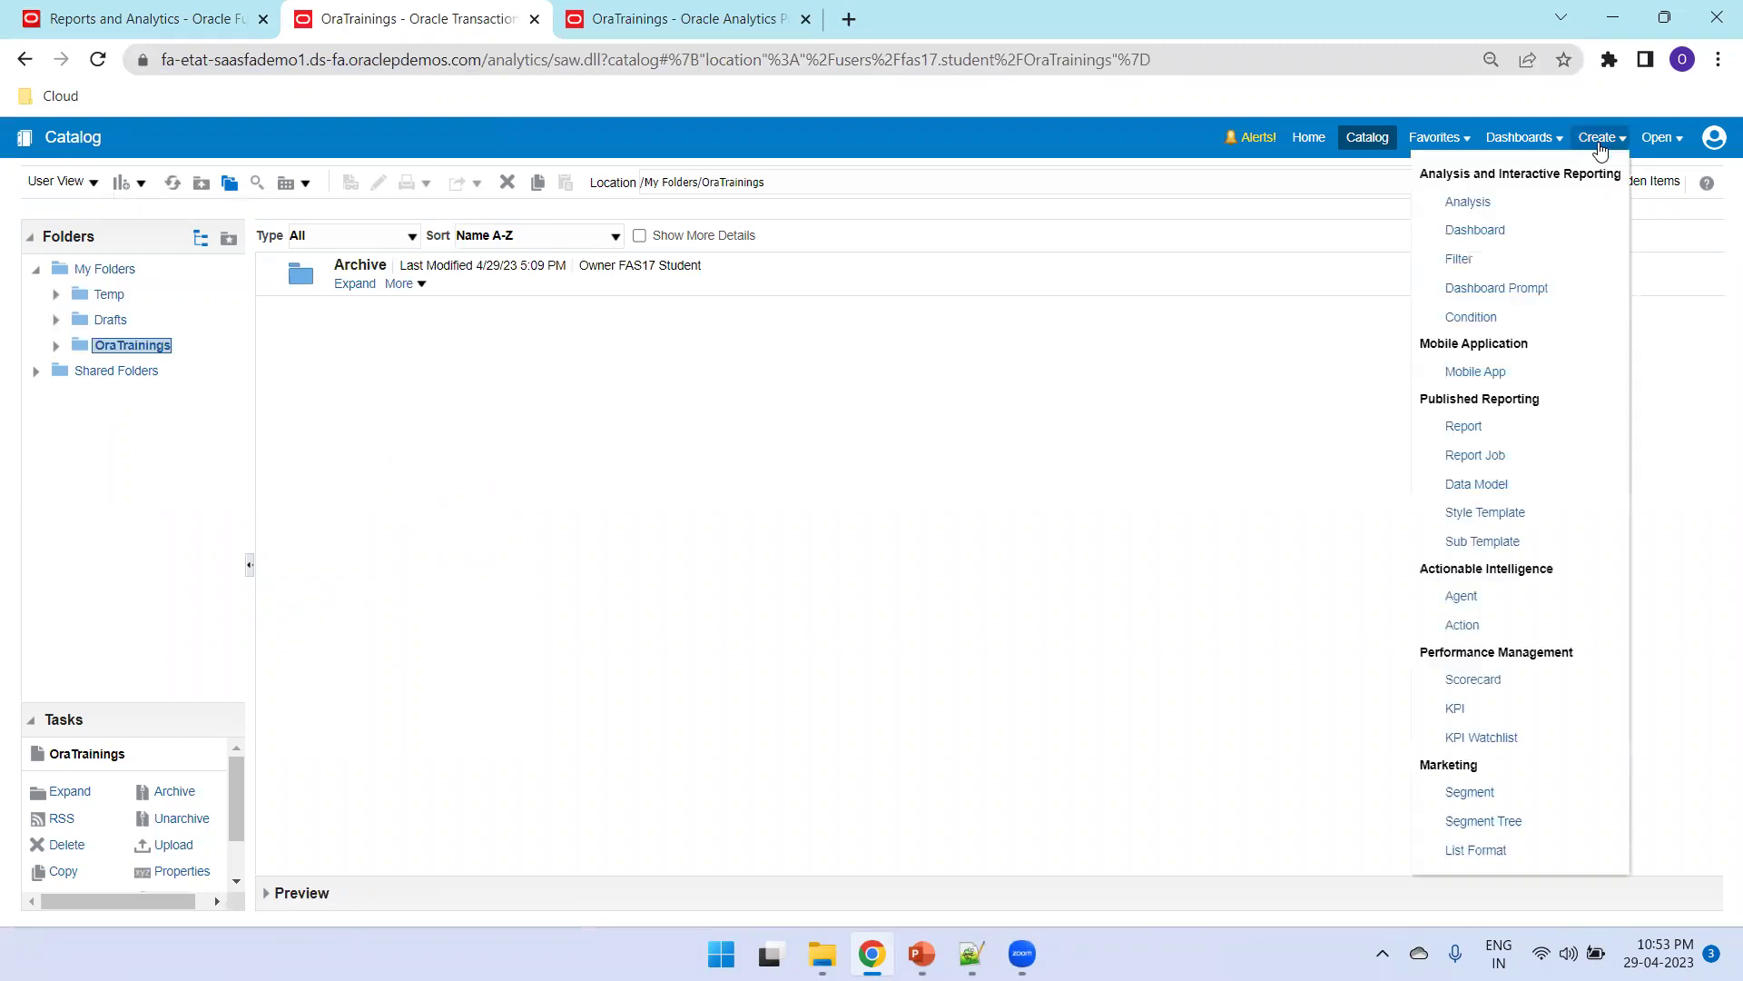
click(1473, 500)
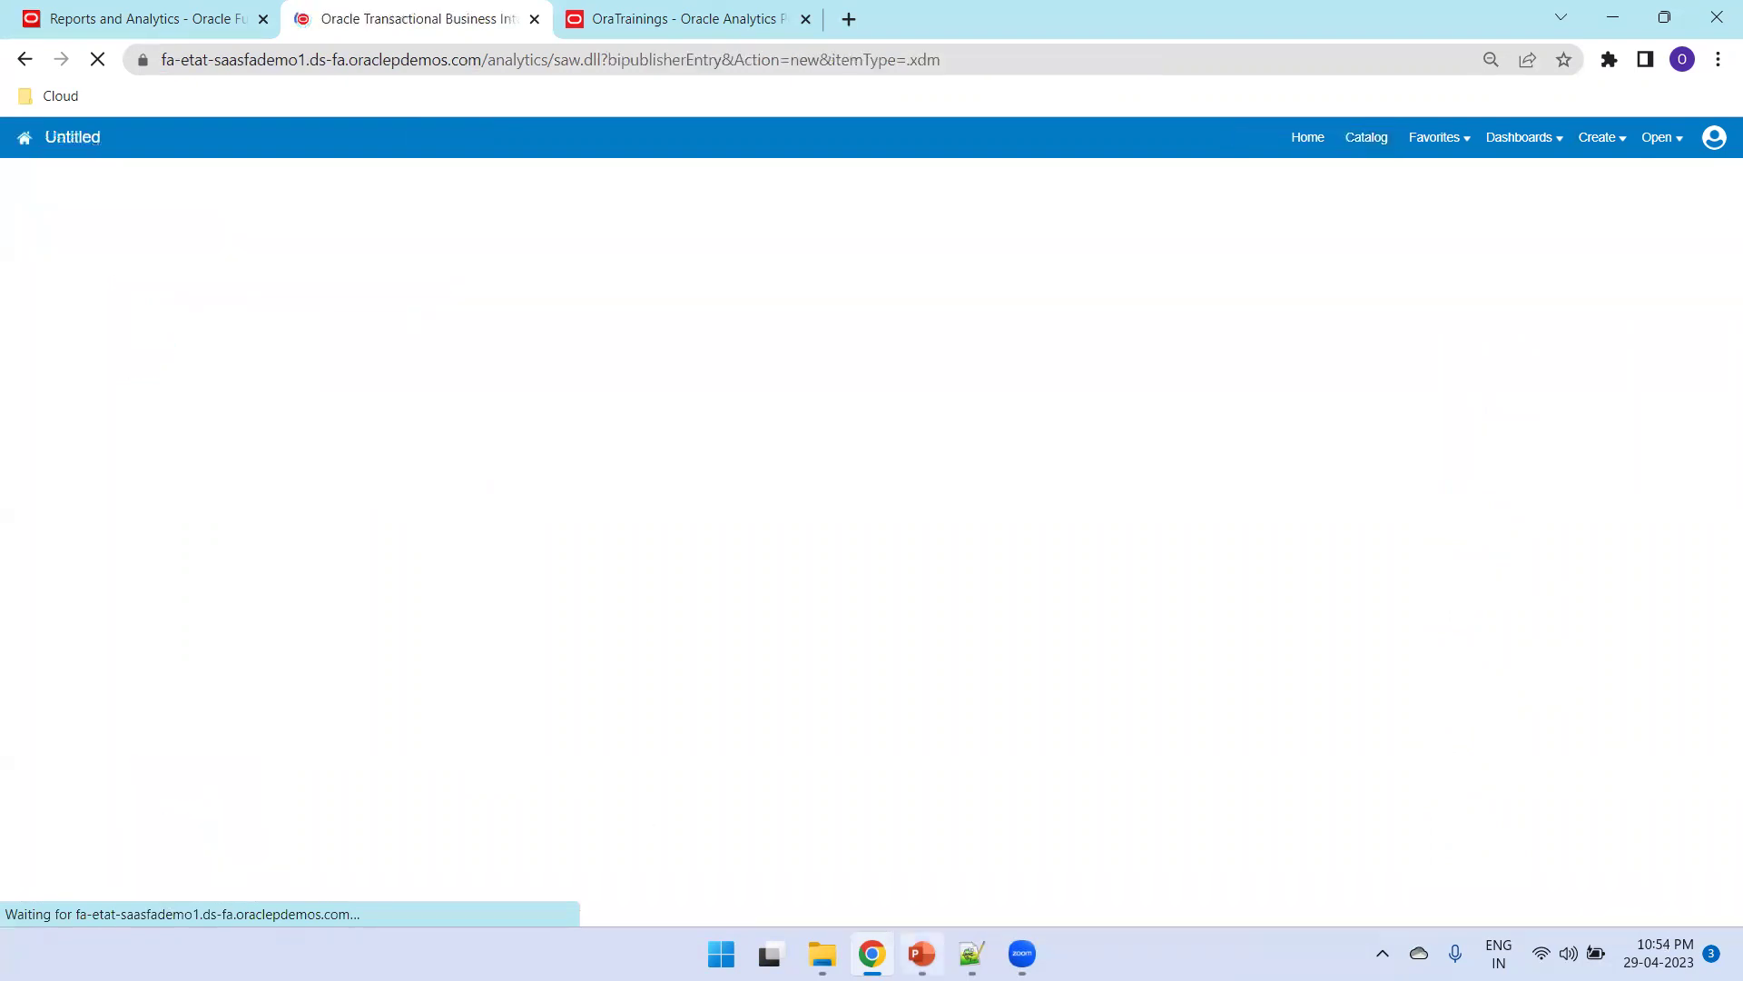
Step: Take the employee query from EmployeeData.sql in Notepad++ back to the browser's new data model
click(972, 953)
click(662, 445)
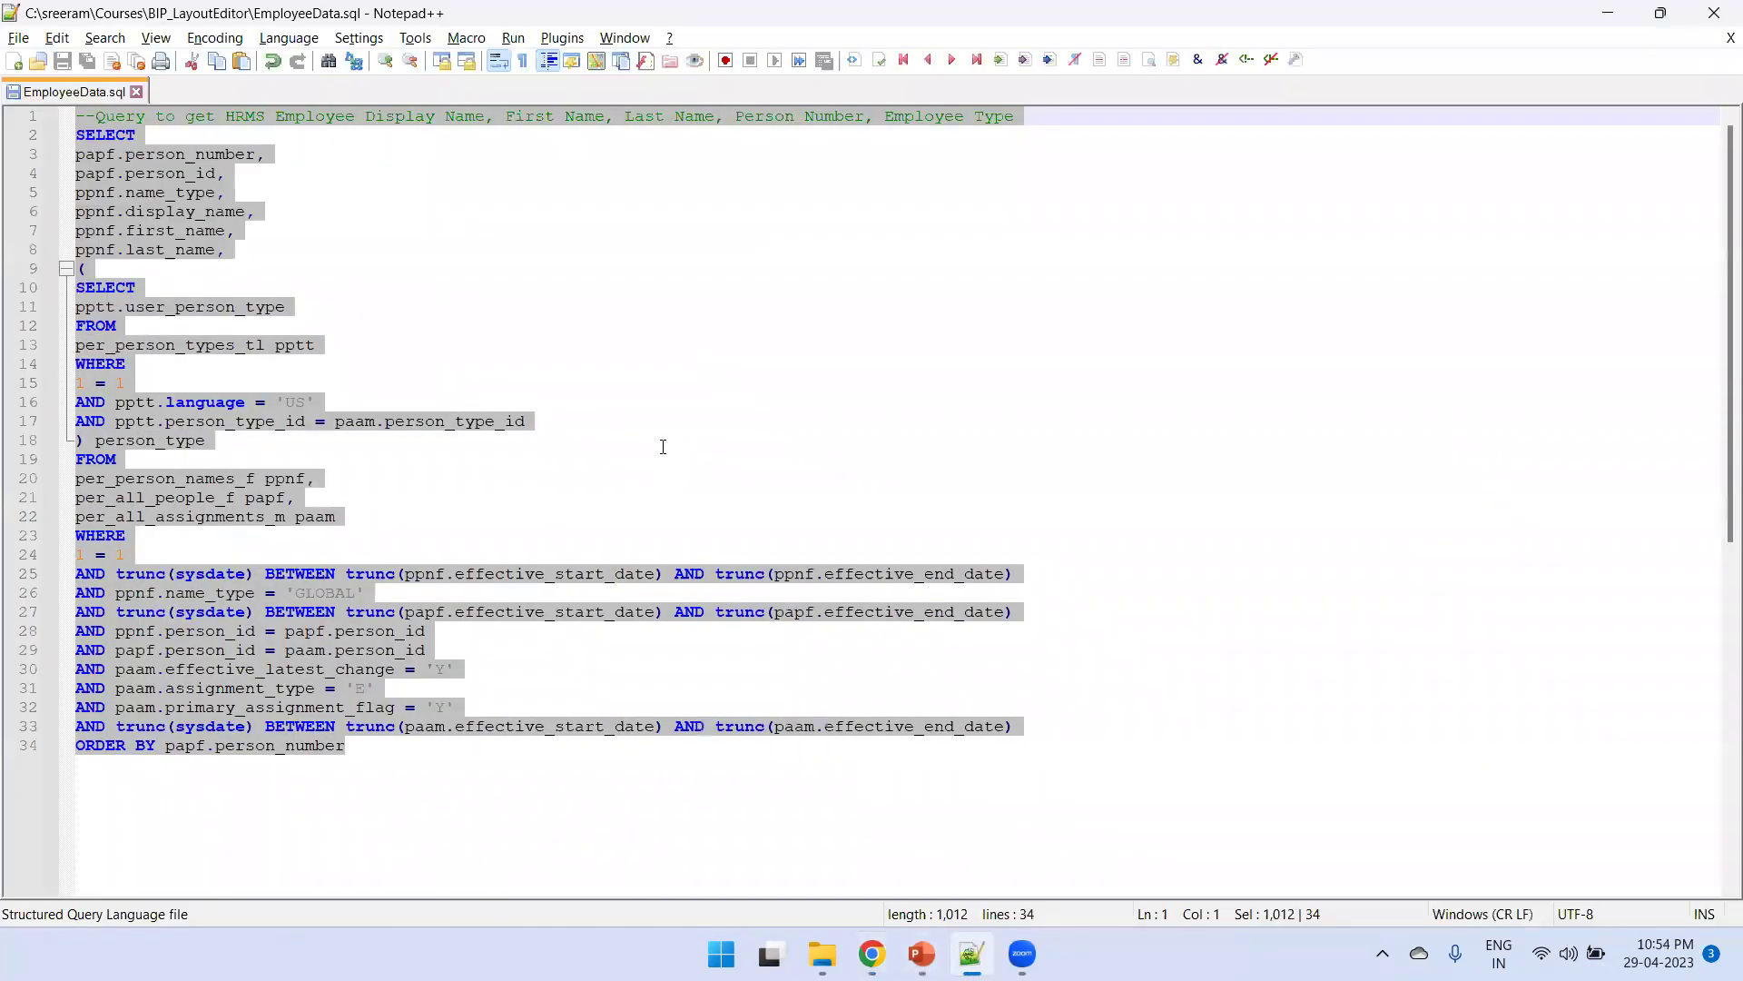
key(alt+Tab)
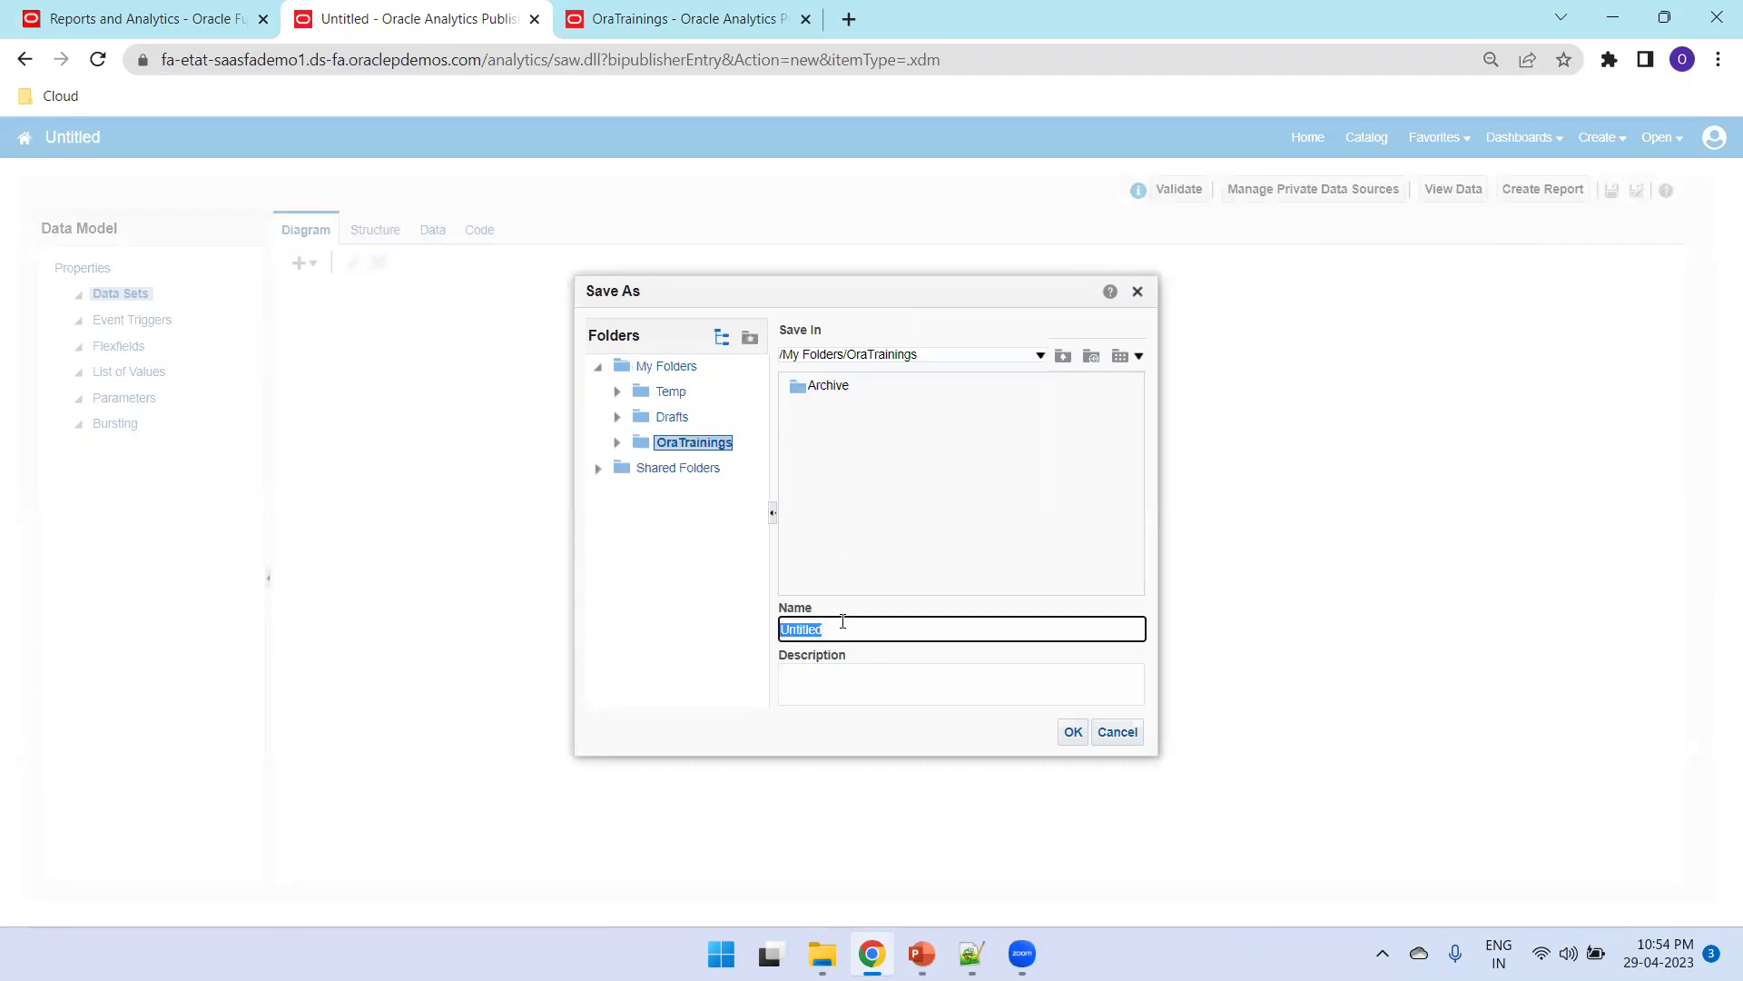
Step: Save the data model as EmpDetailsDM and start a SQL Query data set on ApplicationDB_FSCM
text(EmpDetailsDM)
click(1073, 732)
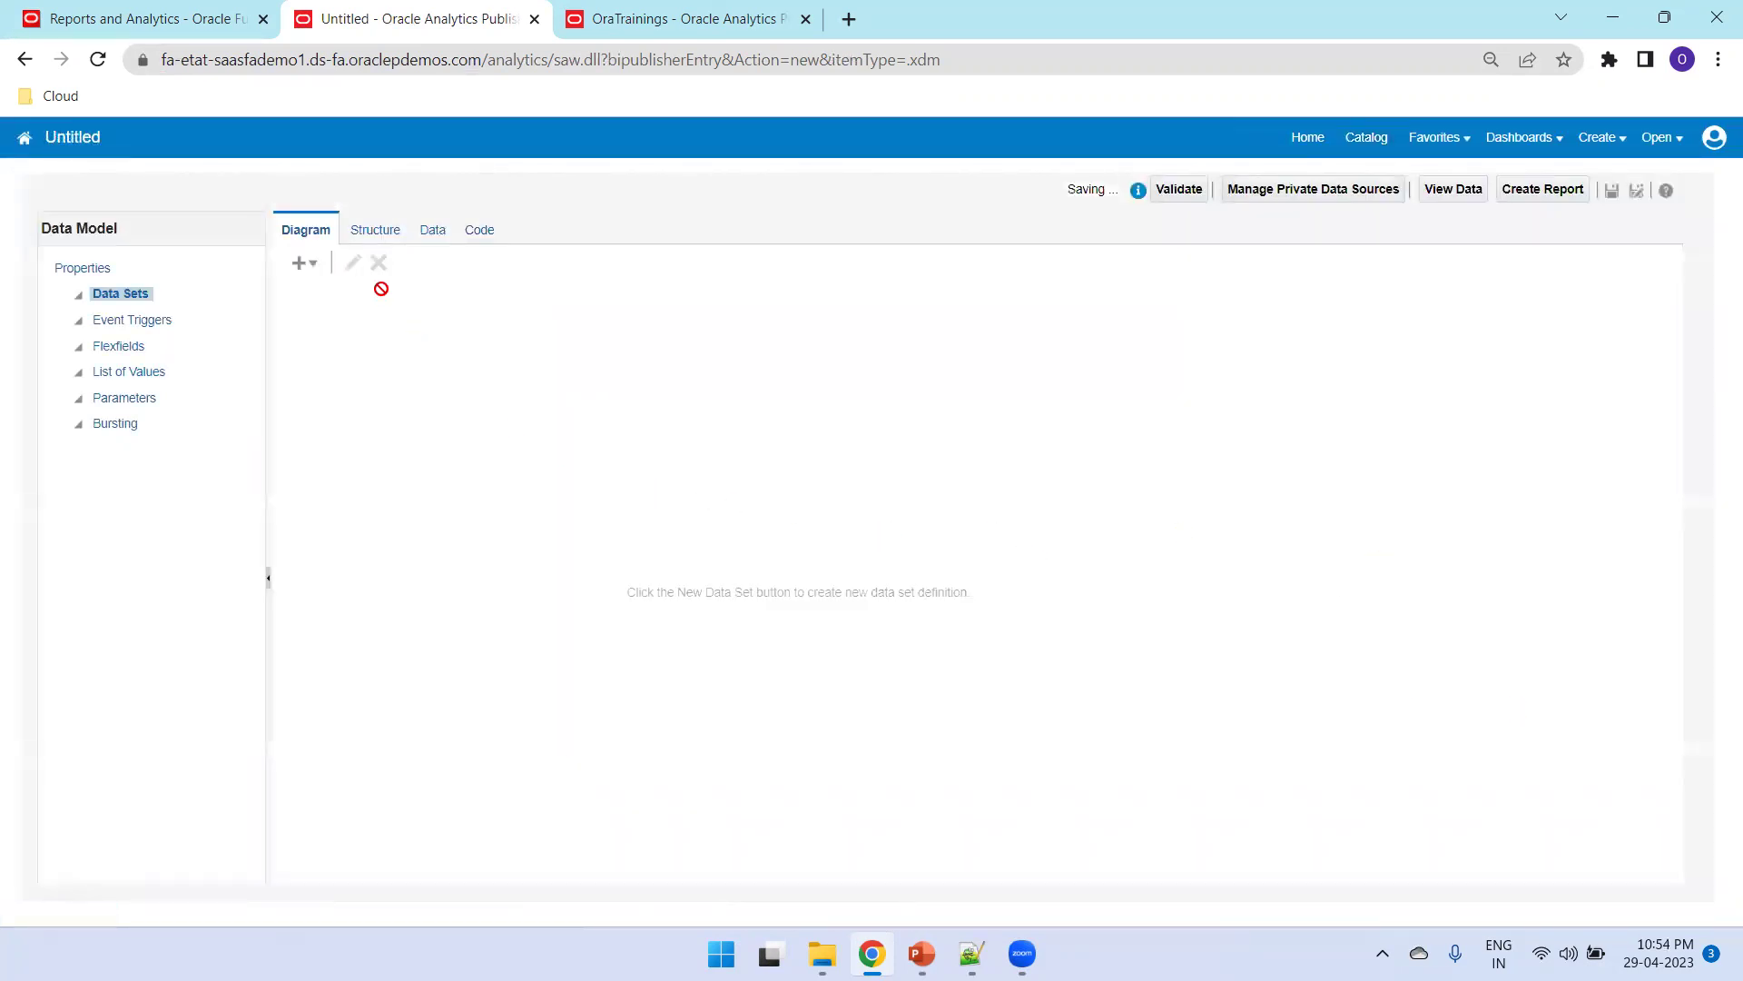
click(309, 265)
click(320, 289)
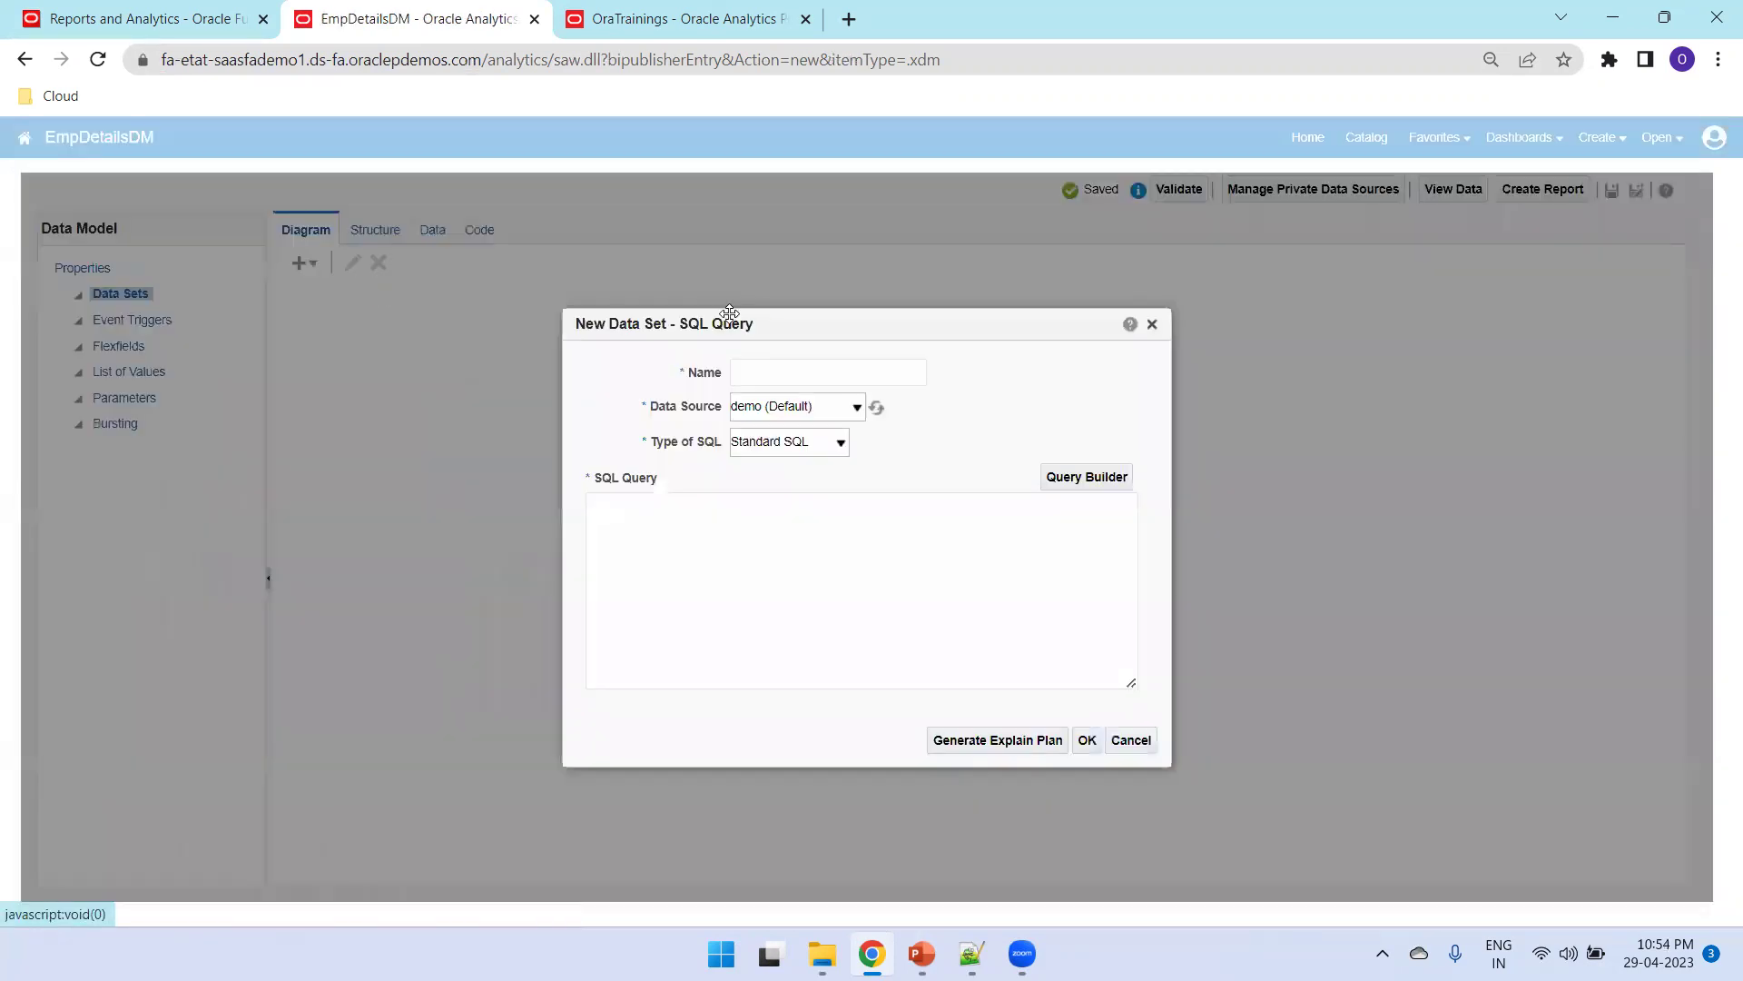
click(782, 372)
text(1)
click(797, 406)
click(799, 416)
Step: Paste the employee query, name the data set G_EMP, create it, and save the model
click(797, 563)
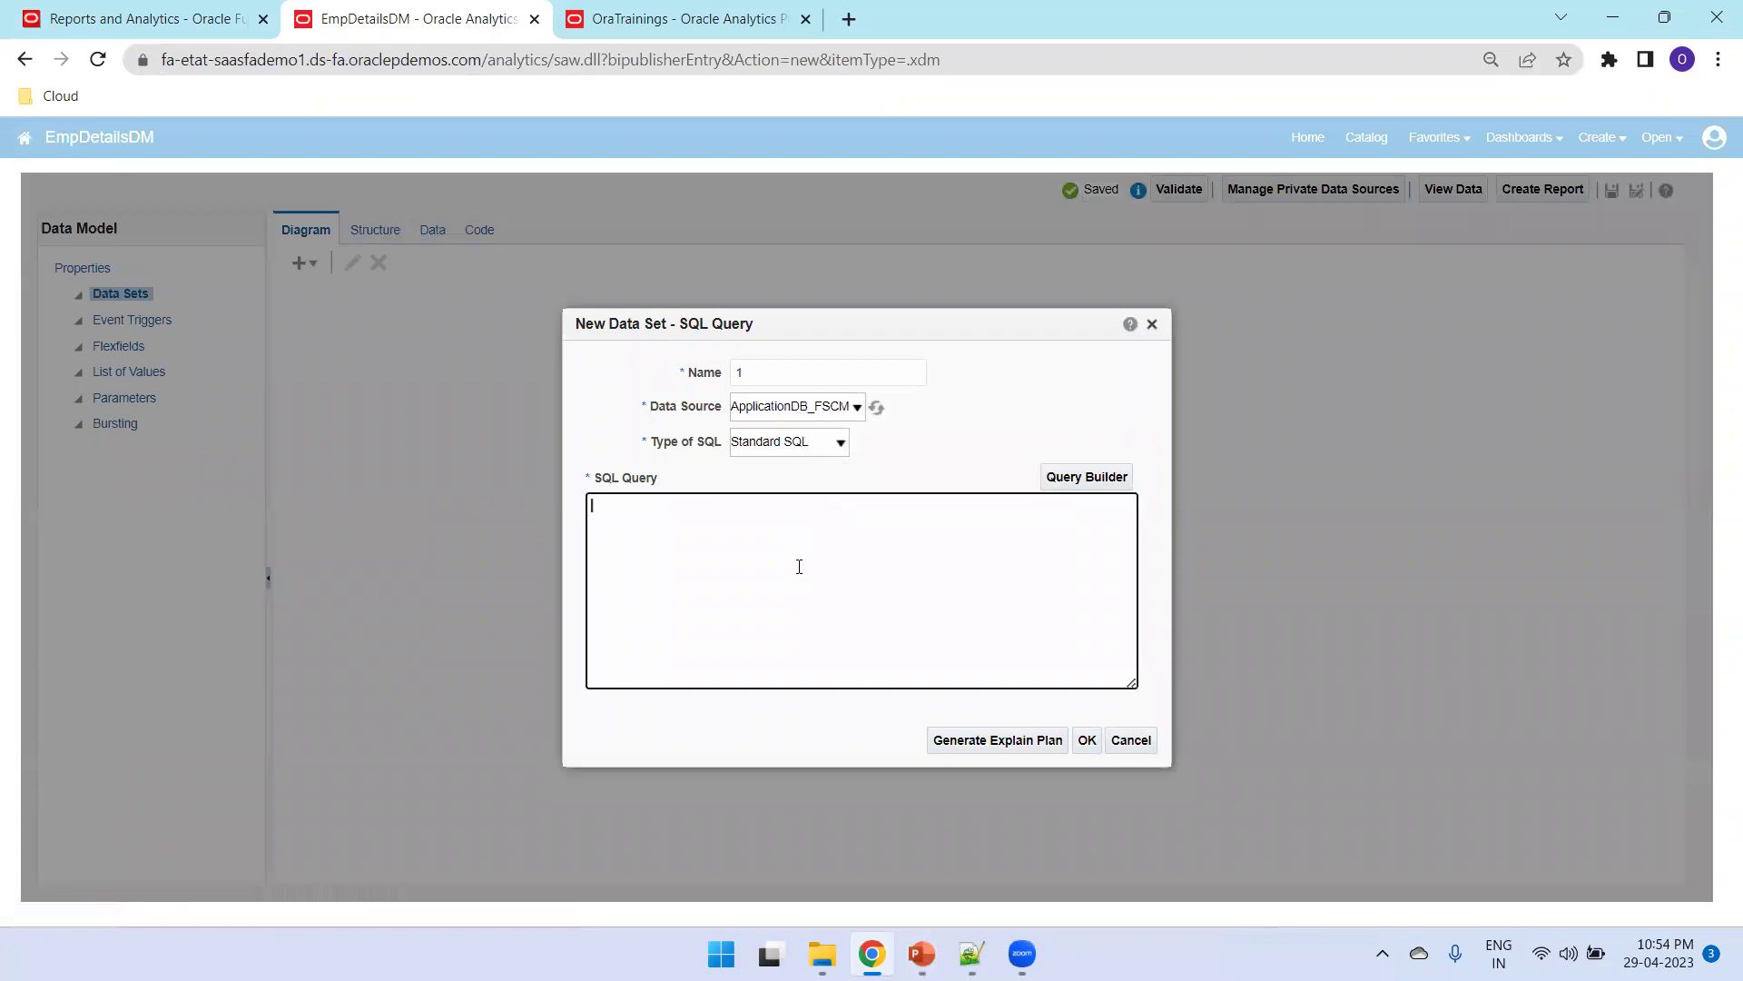
key(ctrl+v)
click(779, 379)
text(G_EMP)
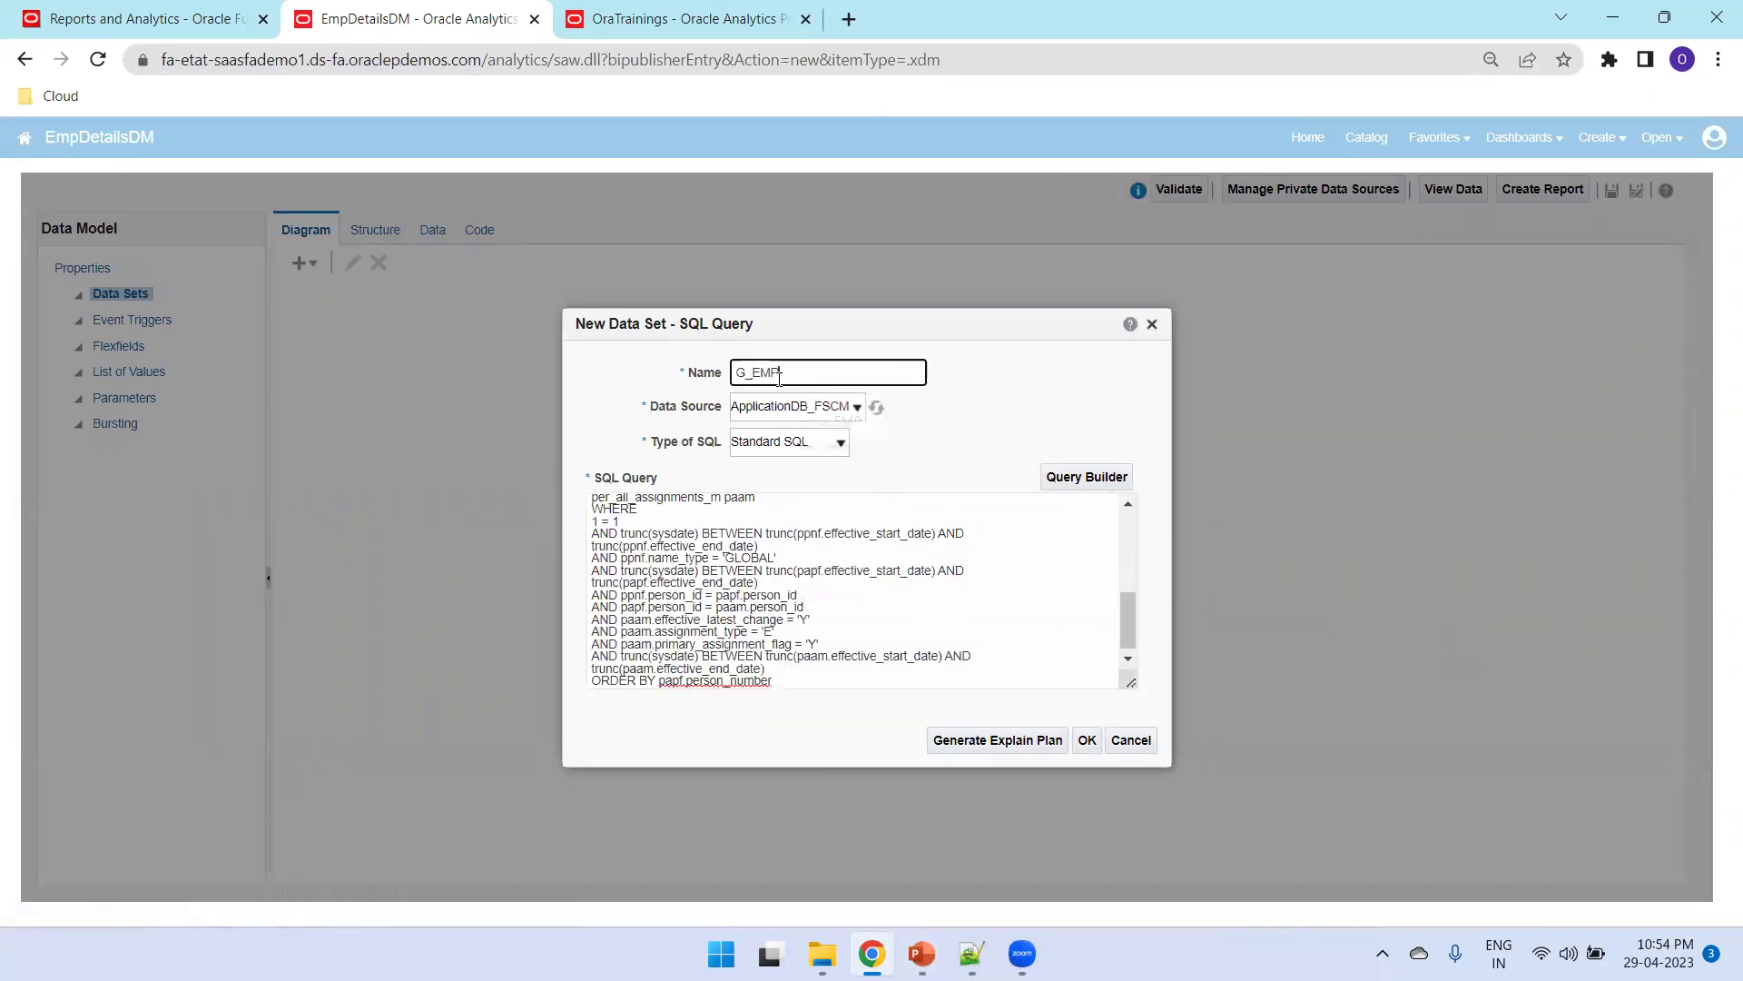
click(1087, 740)
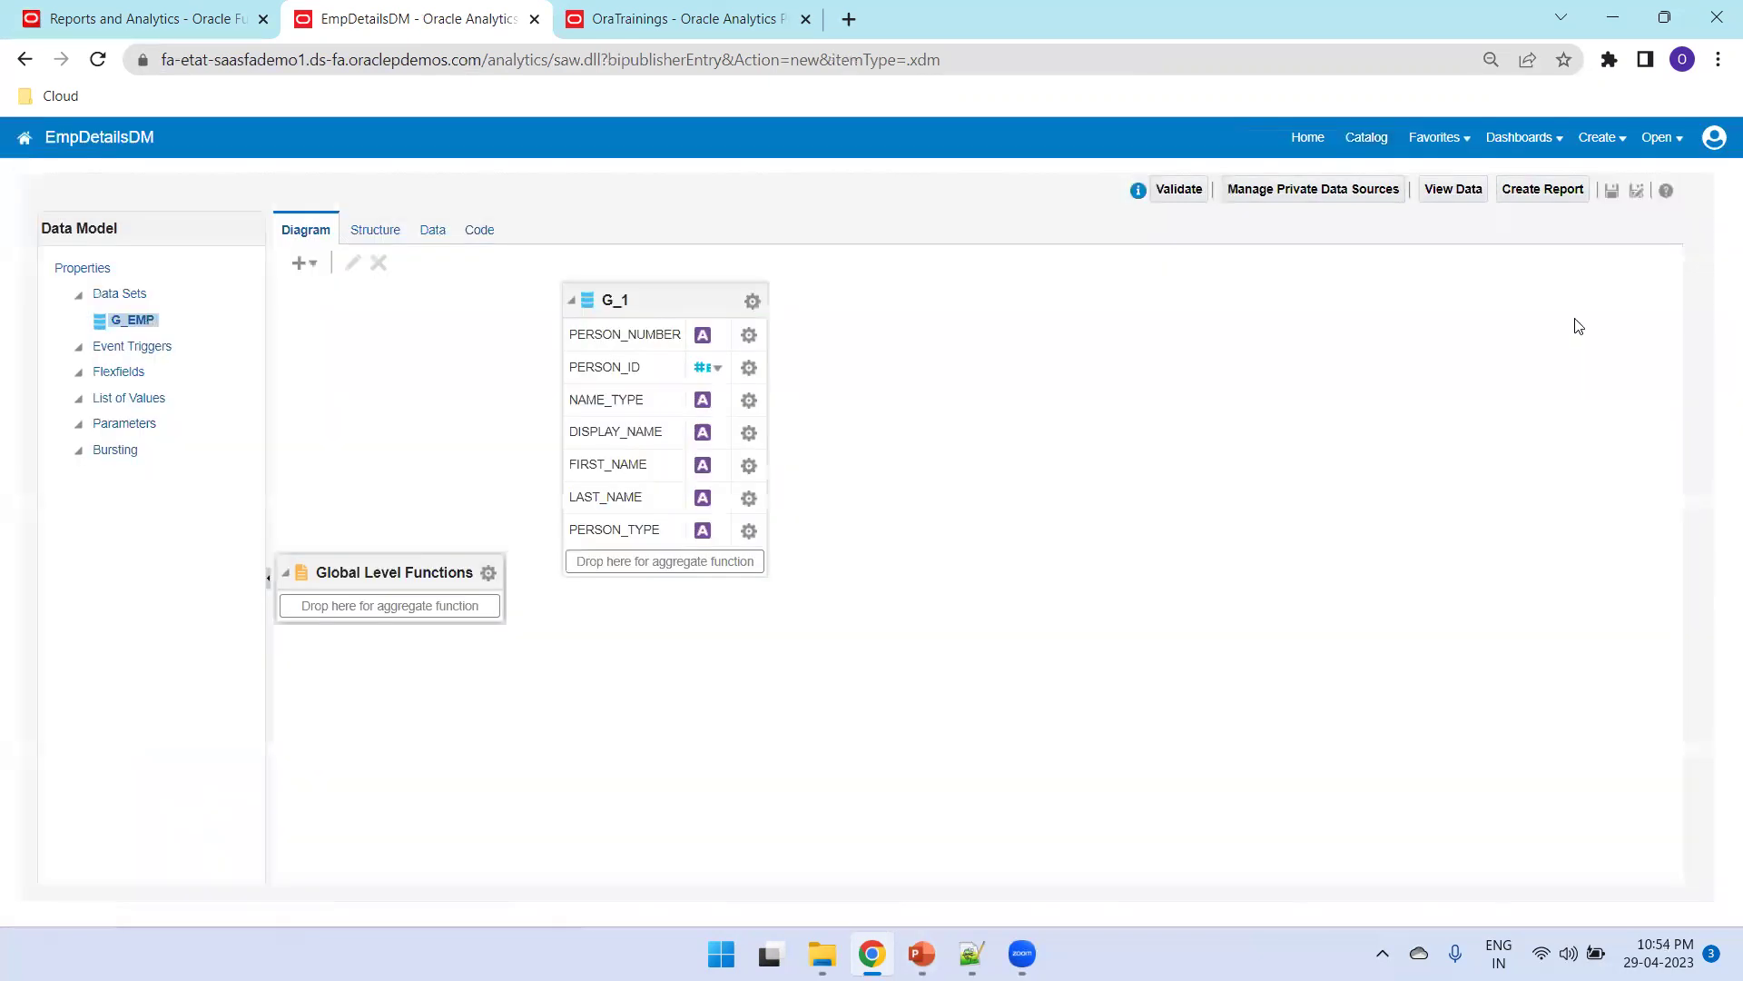
click(1613, 192)
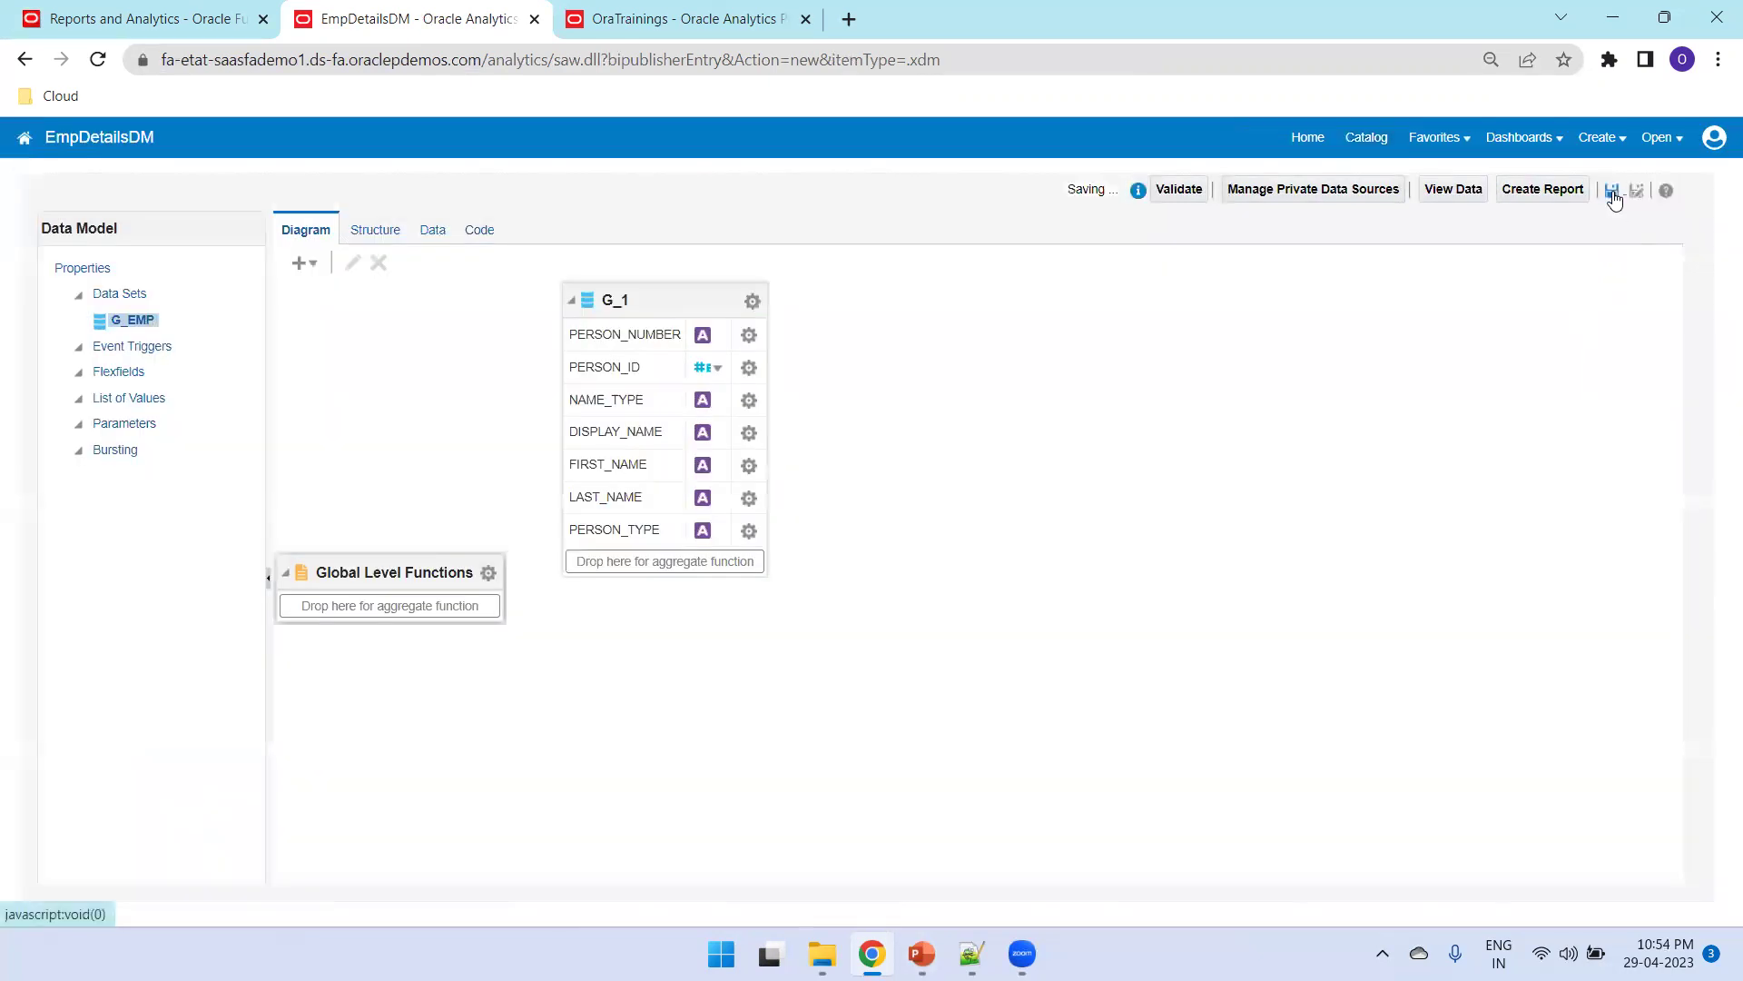
Step: View EmpDetailsDM's data as a table, save the five rows as sample data, and save
click(432, 231)
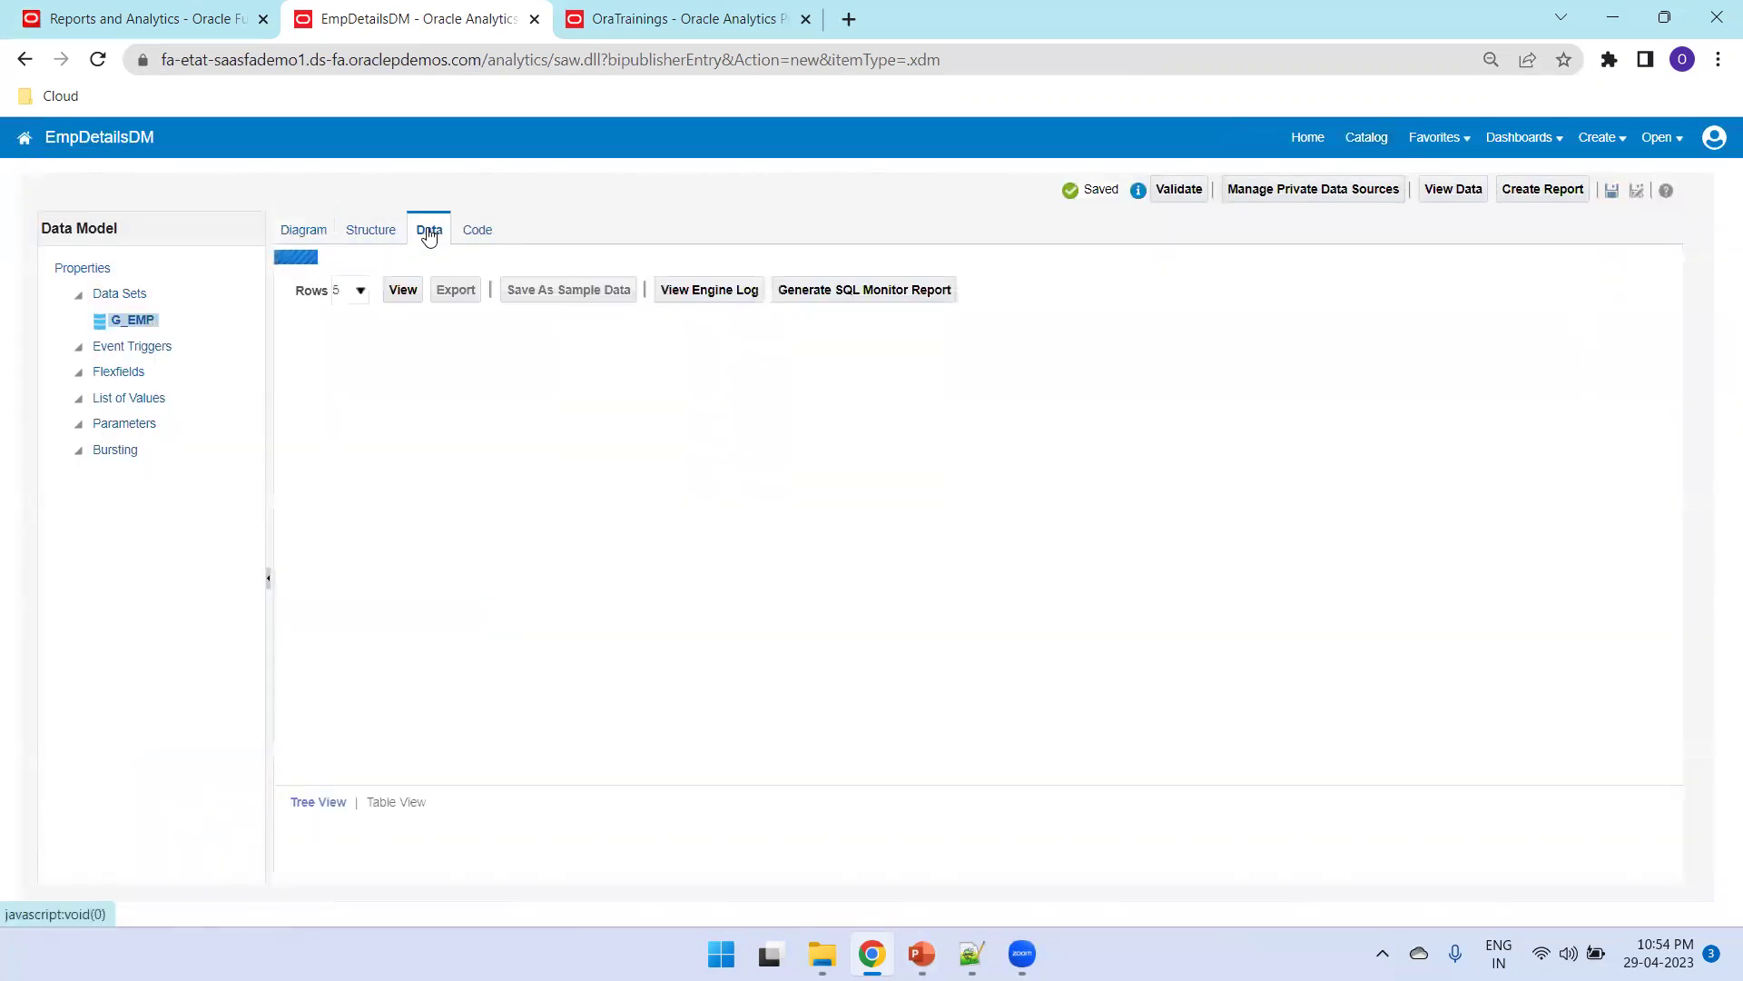
click(400, 284)
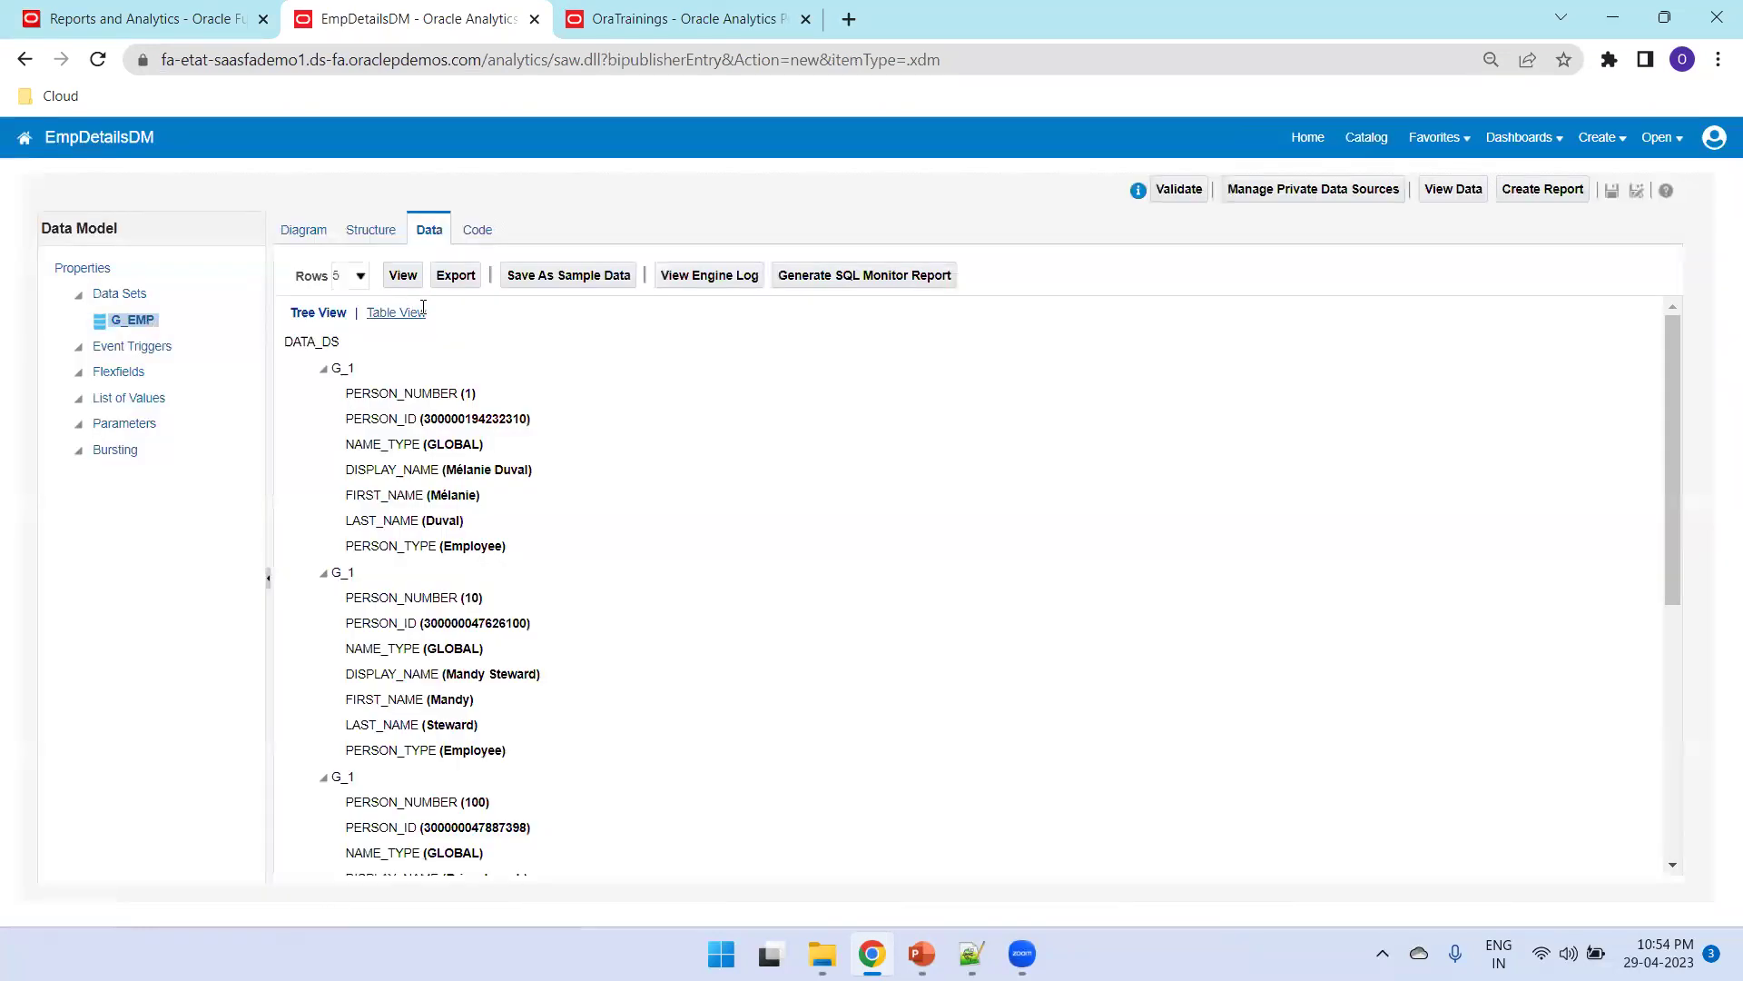
click(423, 310)
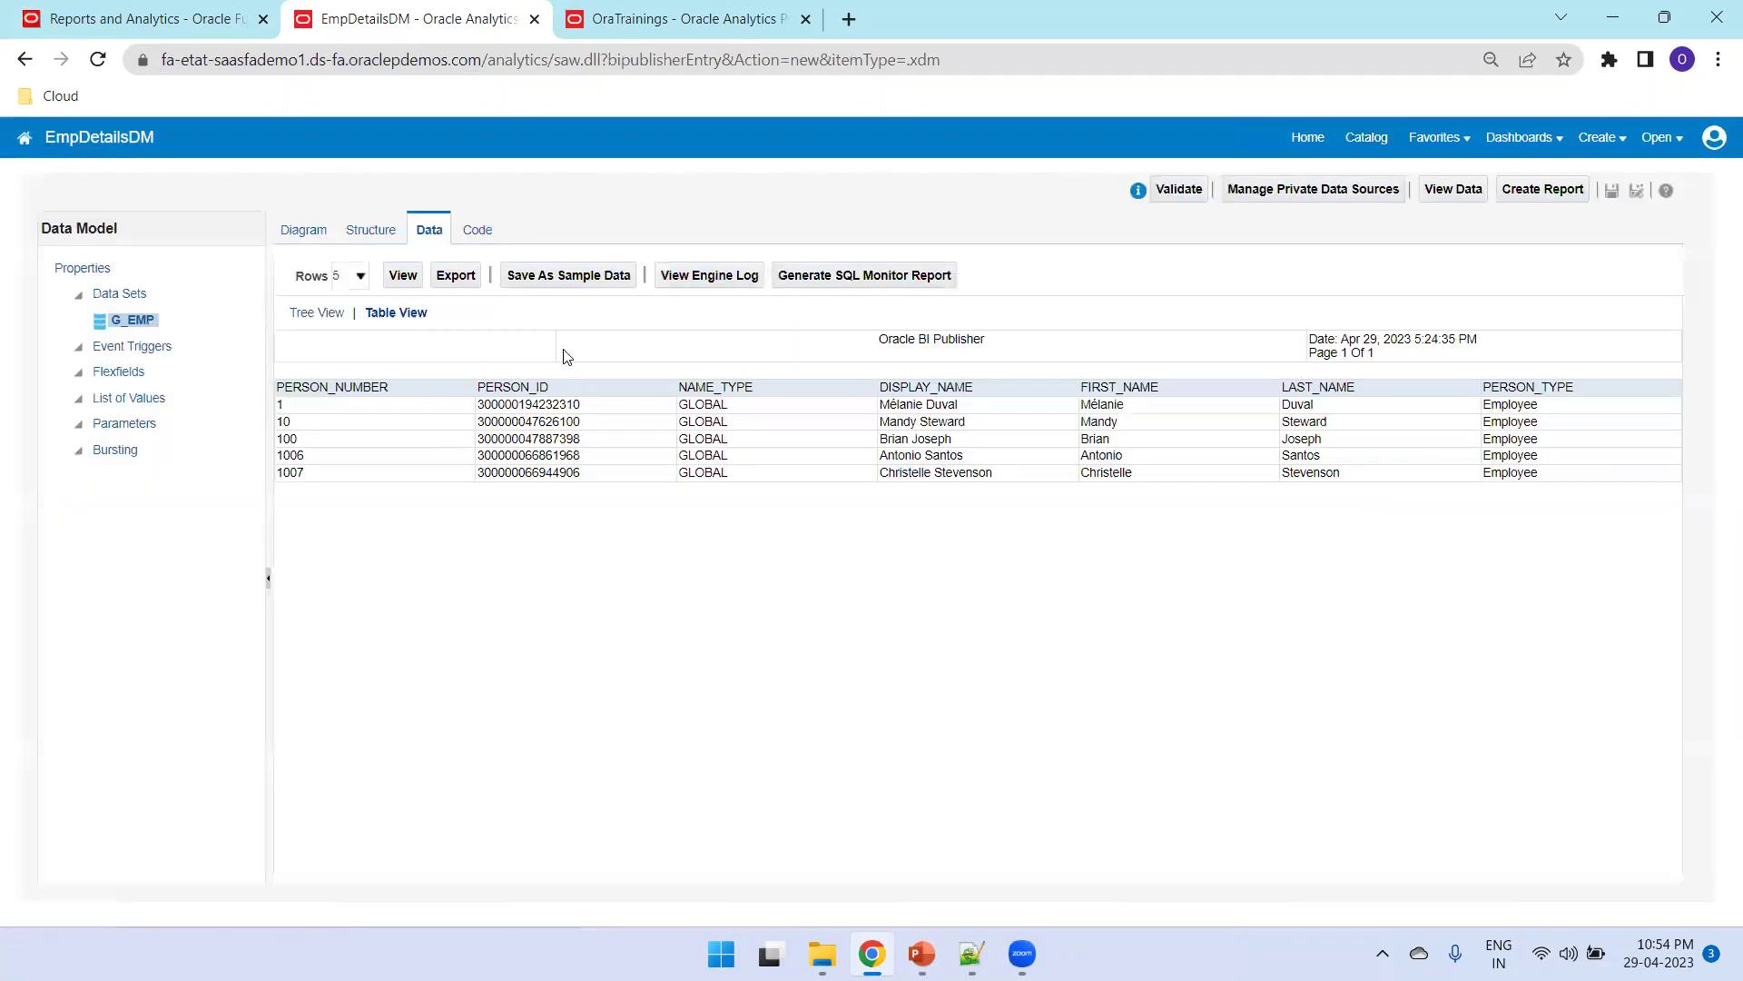
click(568, 277)
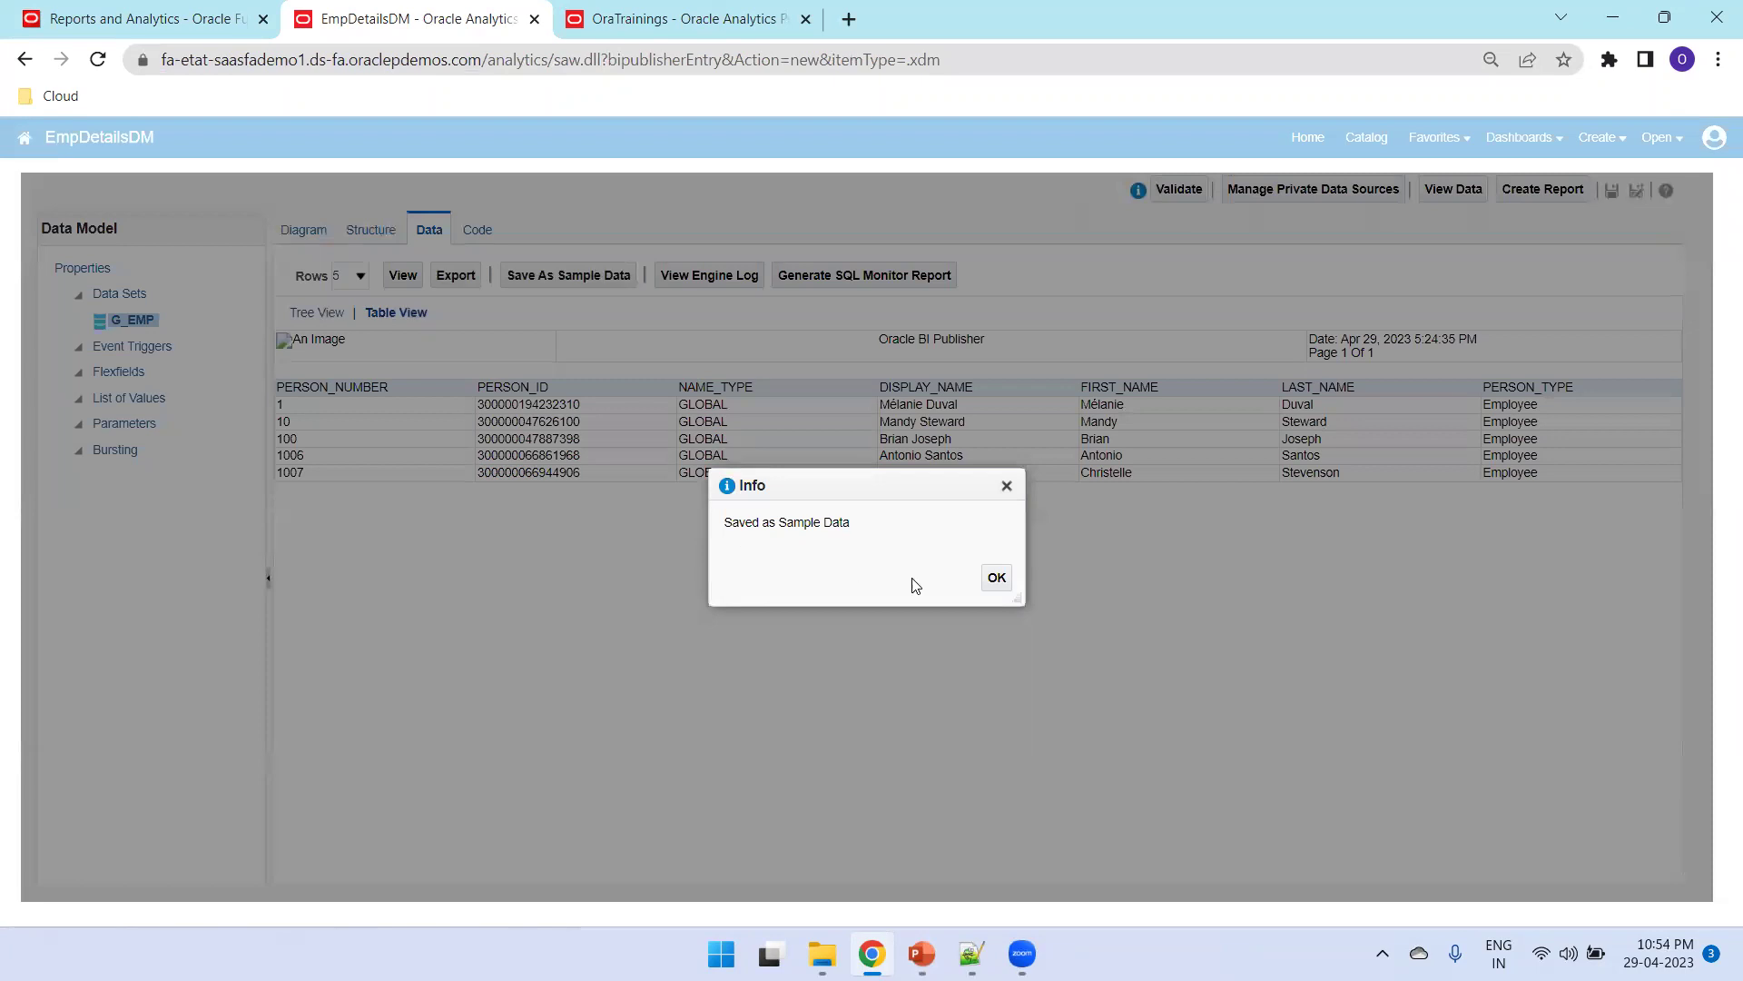
click(991, 581)
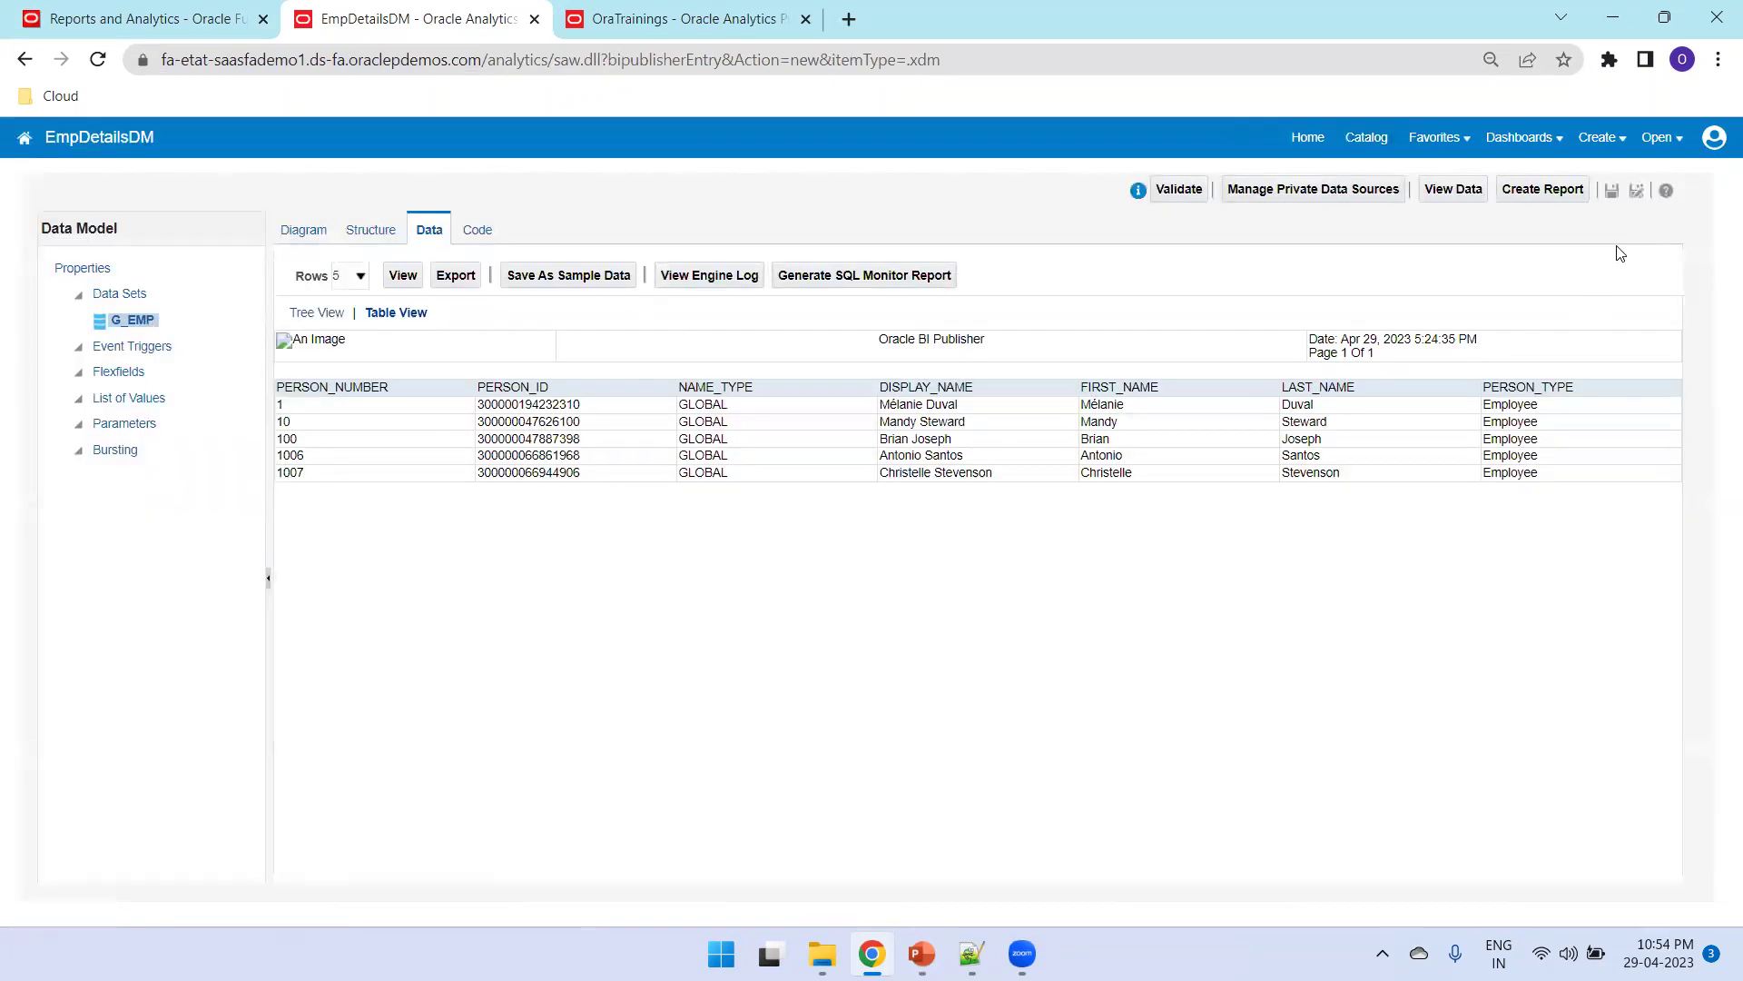
click(1612, 191)
click(1617, 193)
Step: Start a guided report from EmpDetailsDM in full screen and advance to Select Layout
click(1557, 196)
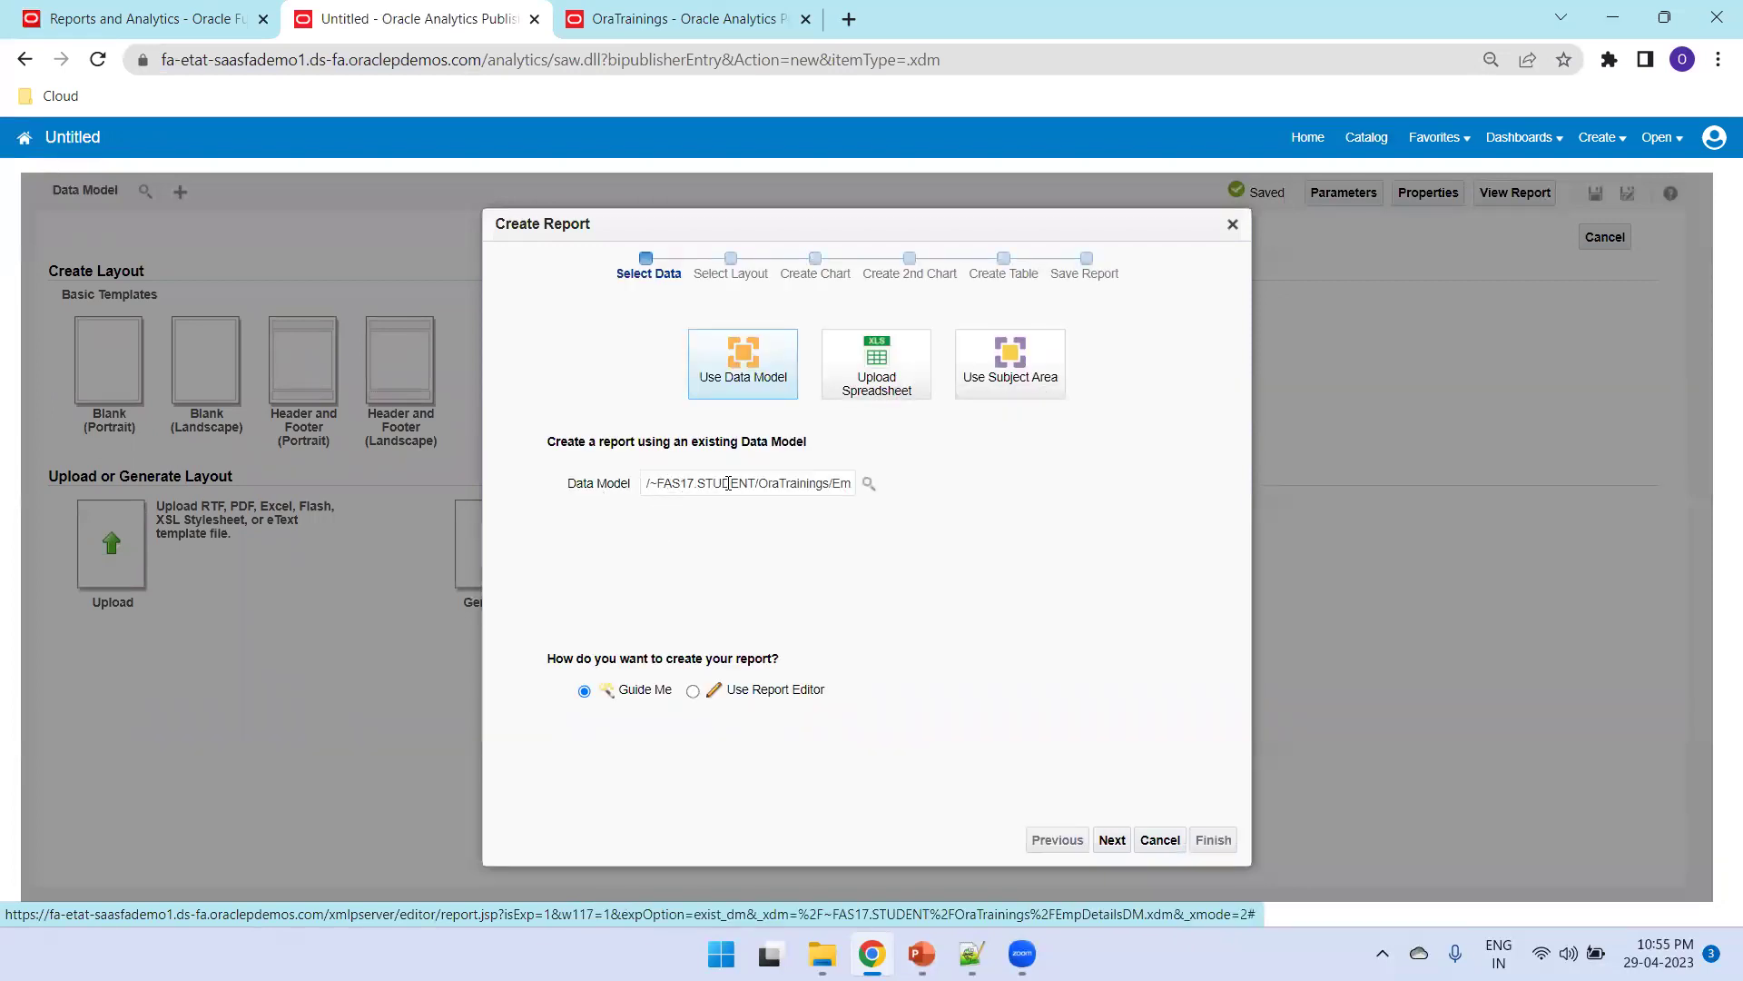
key(F11)
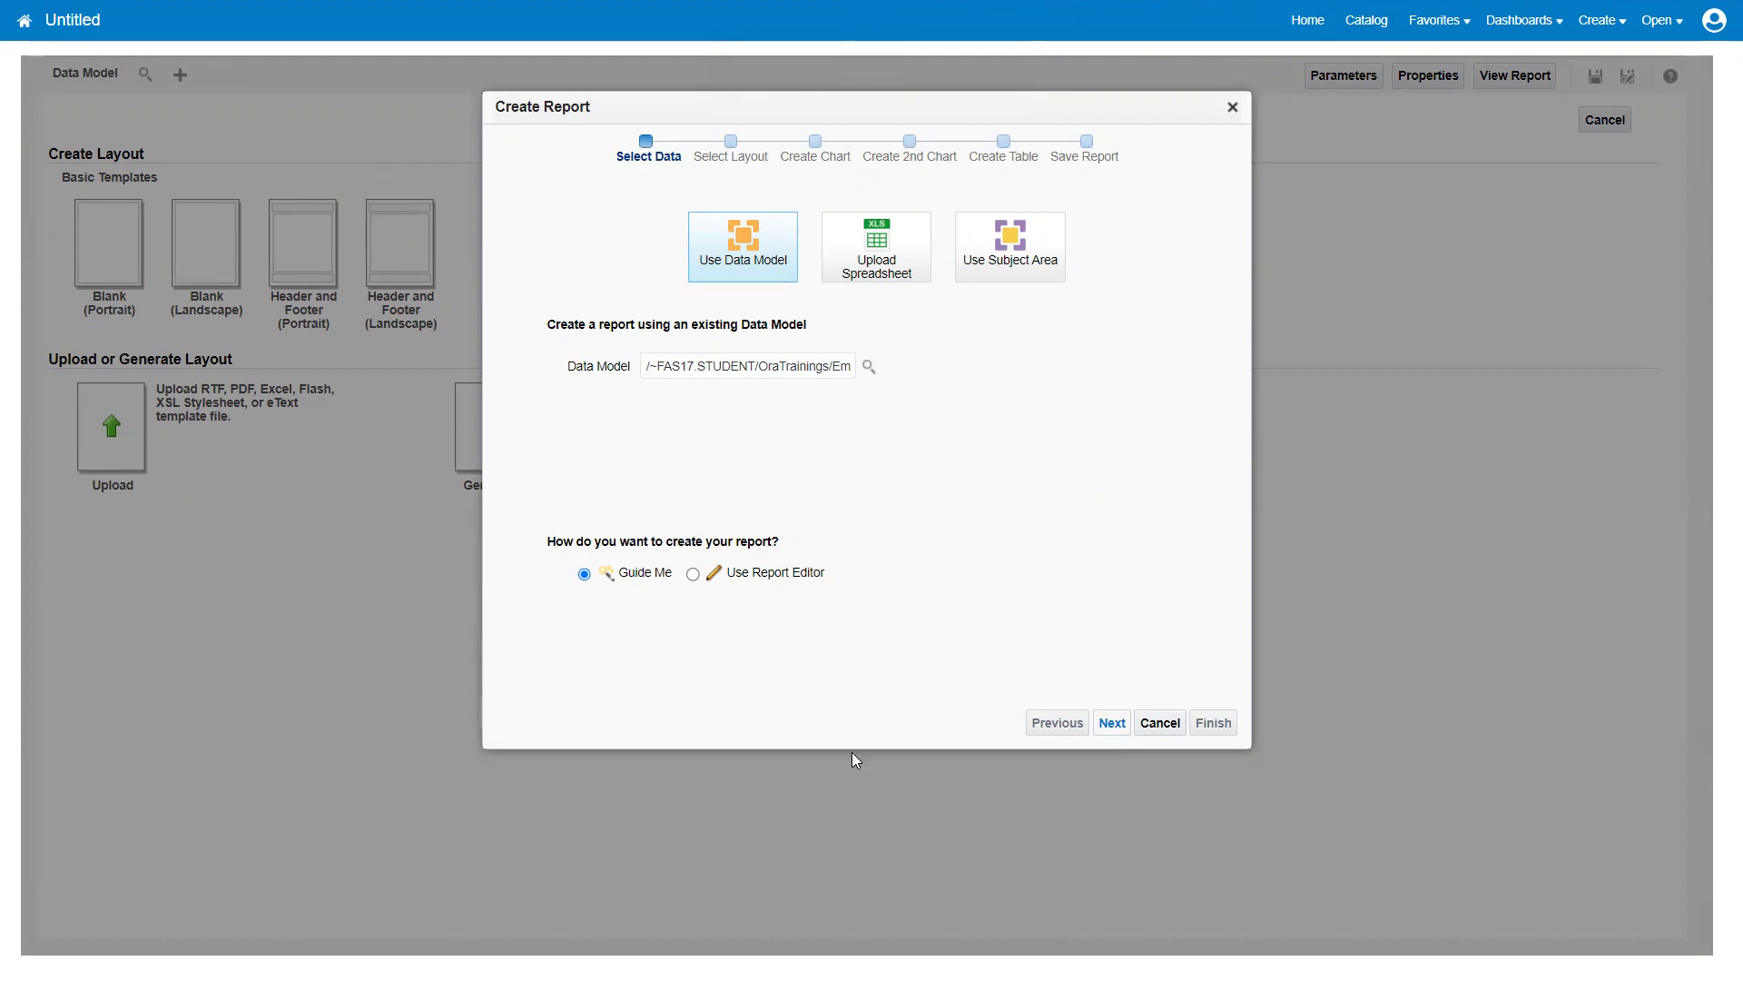
key(Return)
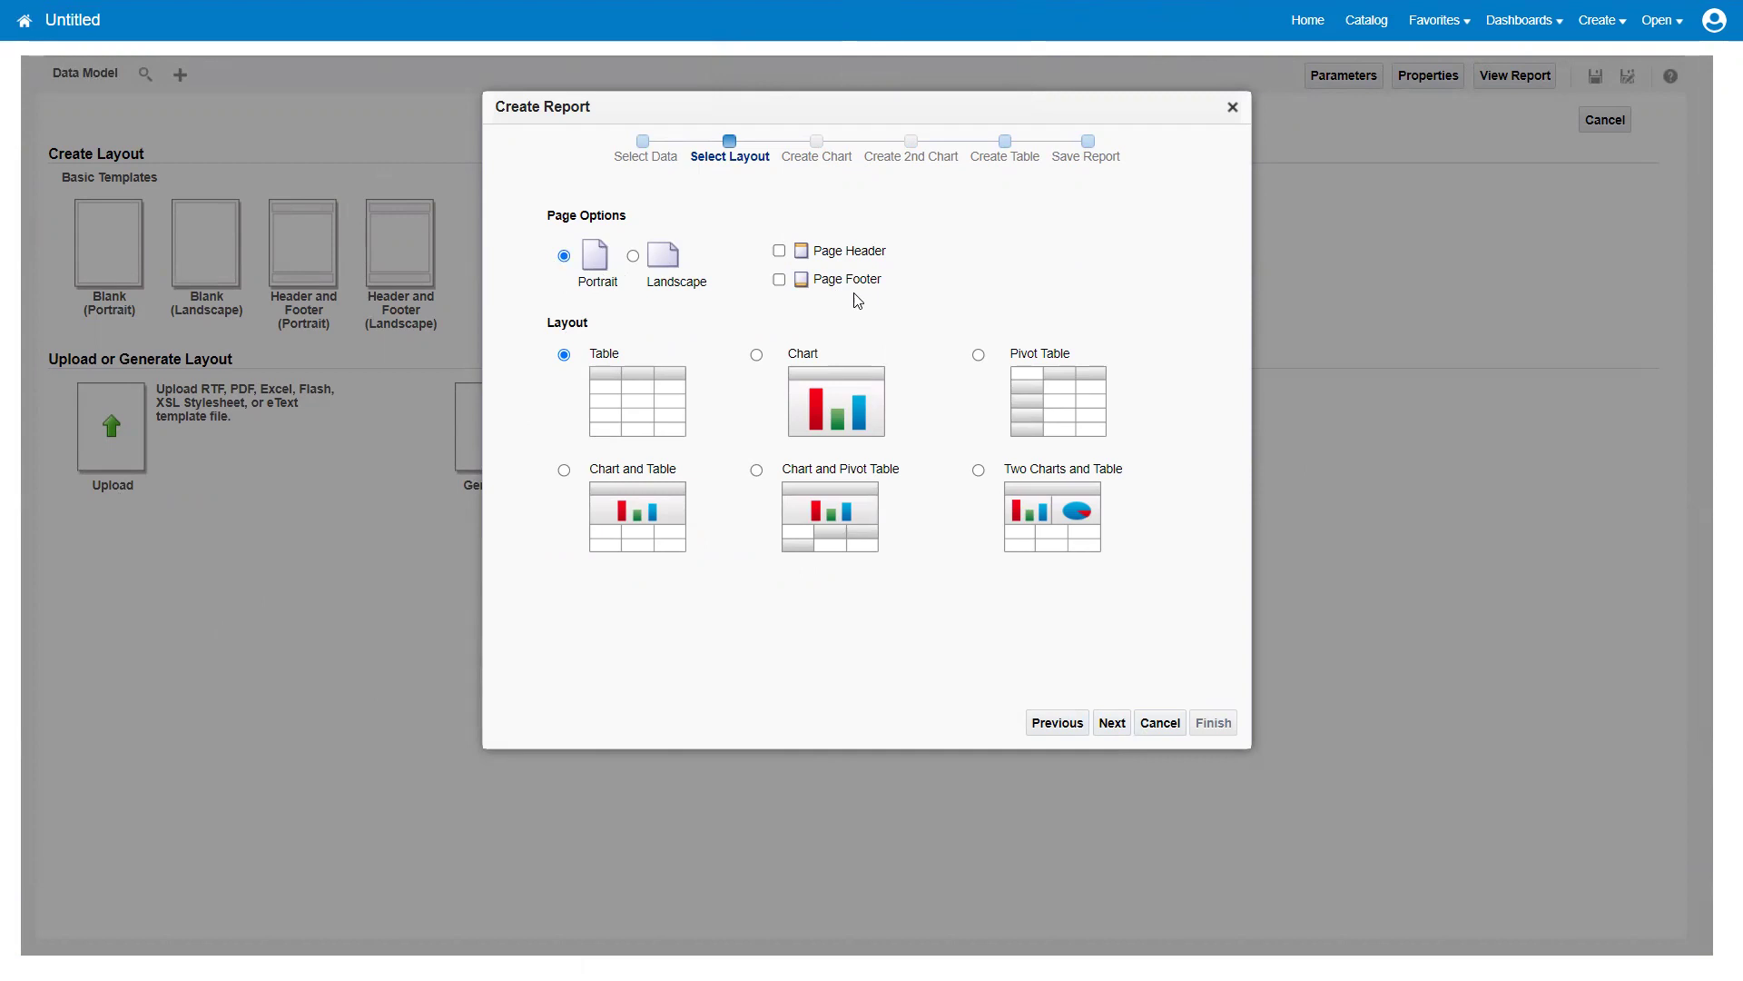
Step: On the Create Table page, add PERSON_NUMBER, FIRST_NAME, LAST_NAME and PERSON_TYPE as table columns
click(1111, 731)
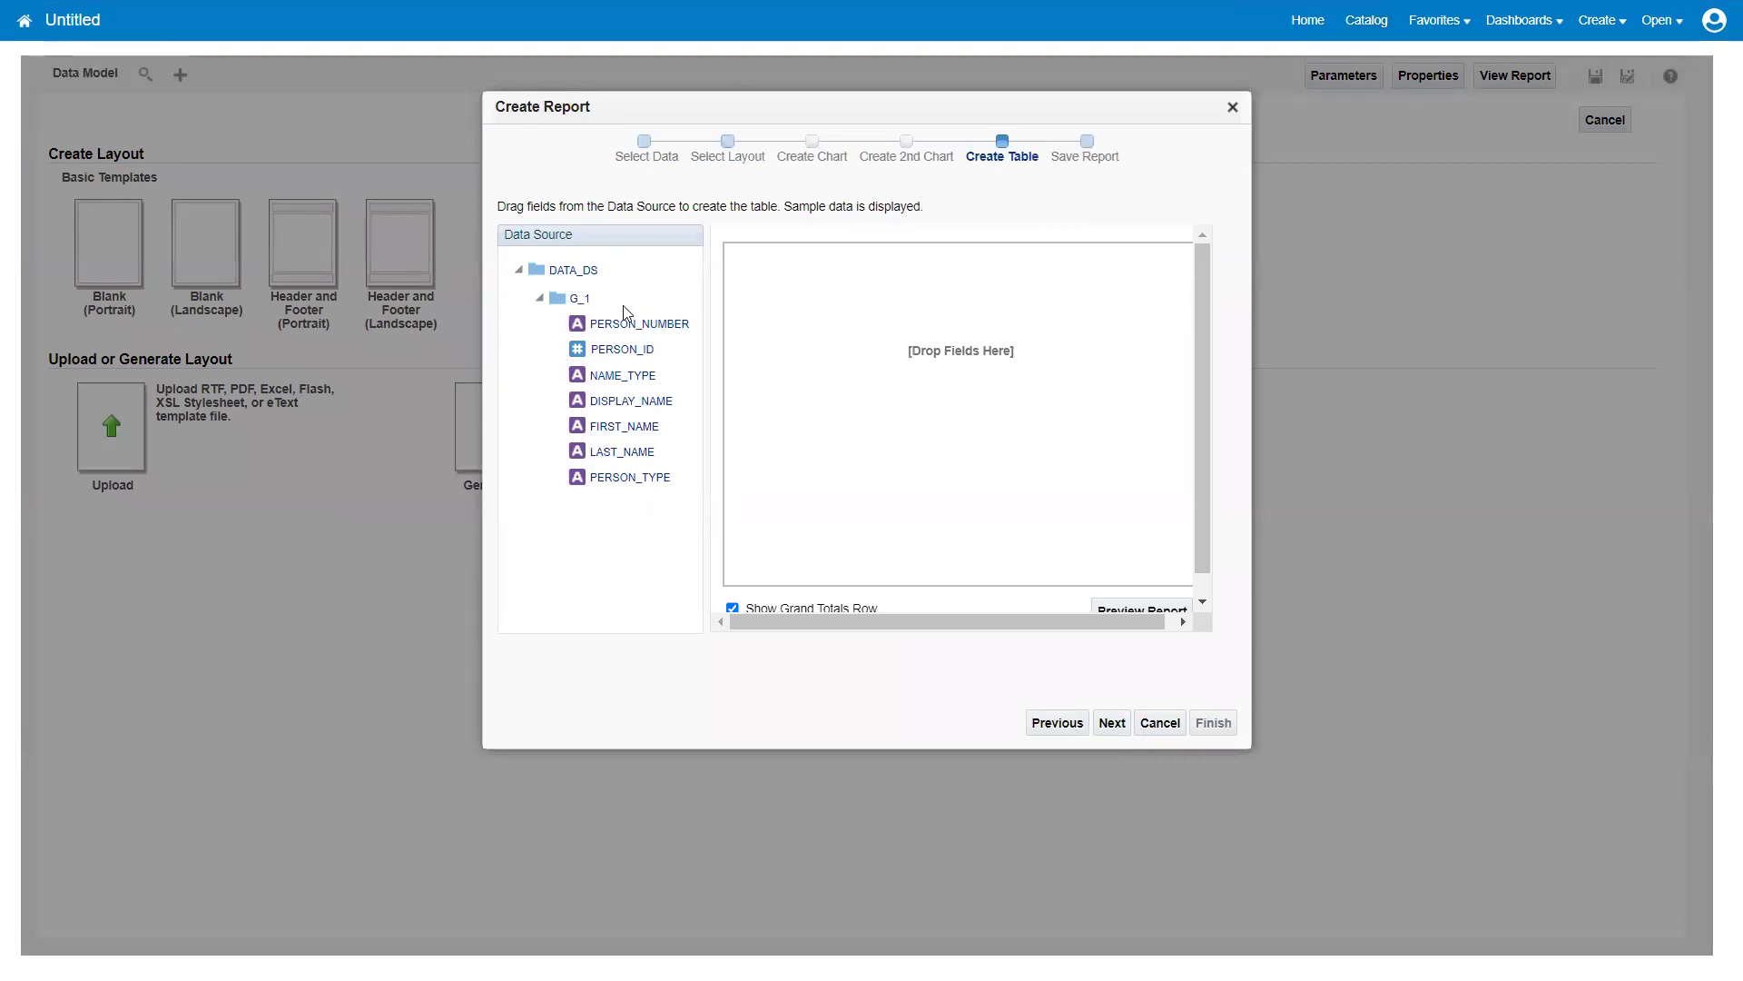
scroll(746, 601, down, 1)
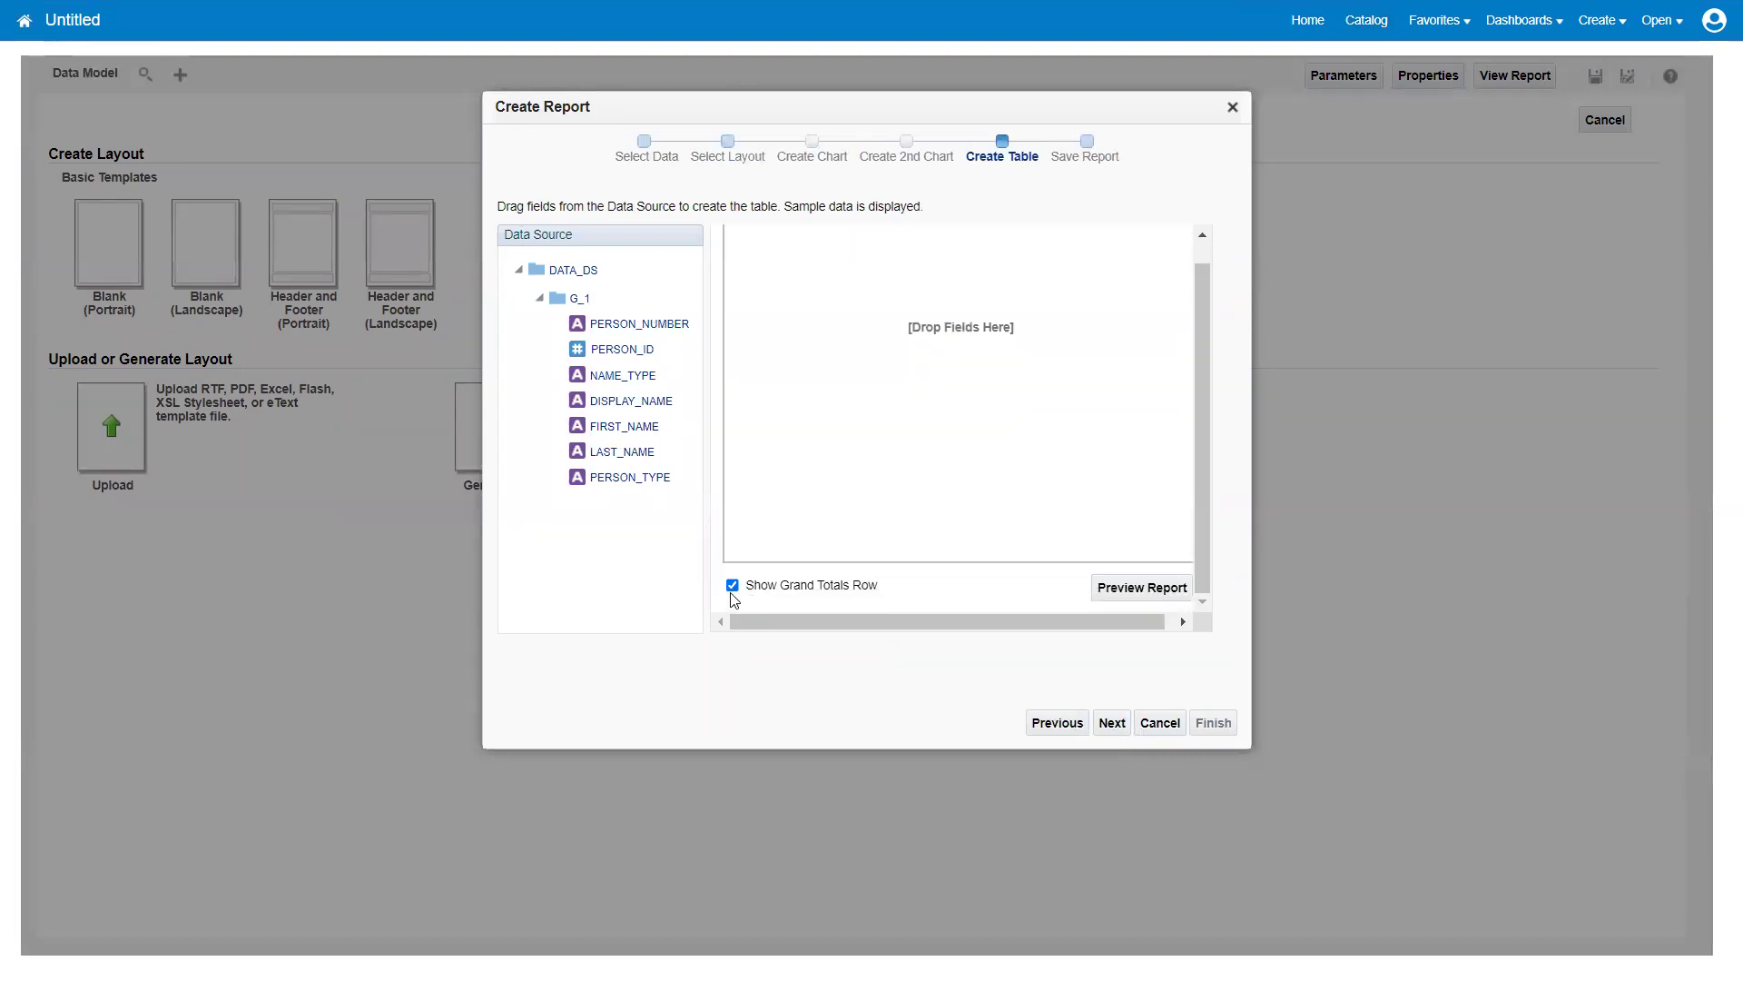
scroll(831, 479, up, 1)
drag(622, 330, 778, 289)
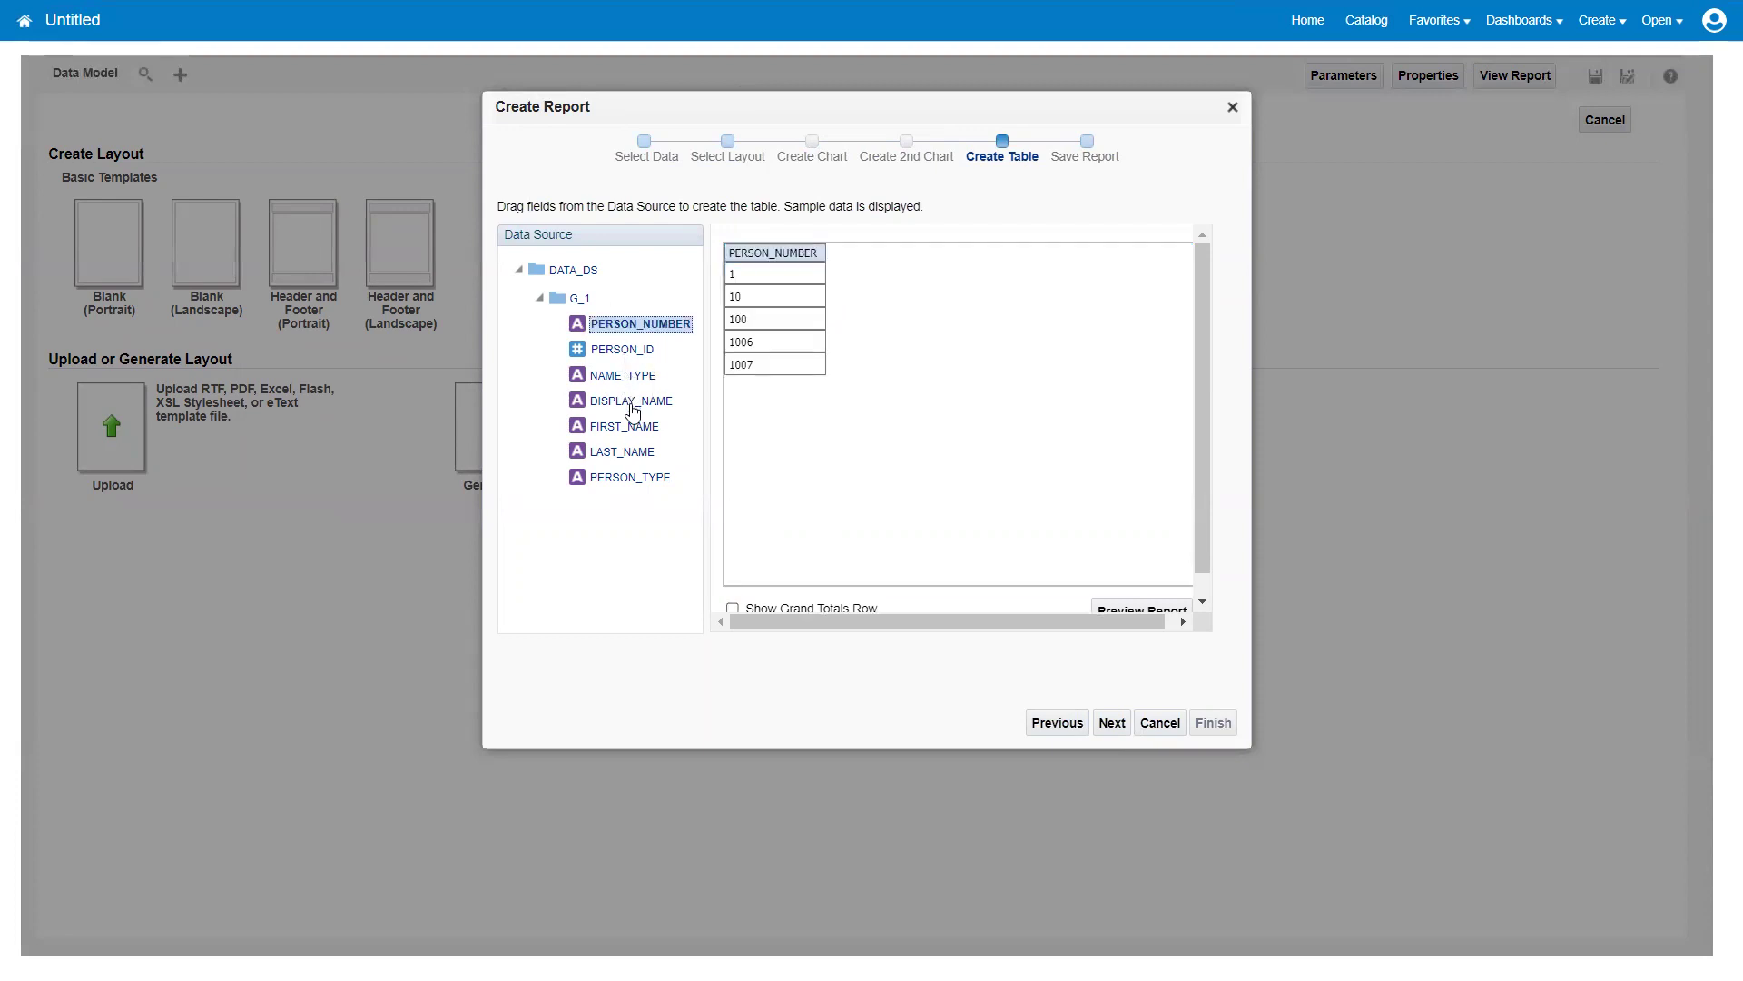
drag(634, 429, 889, 305)
drag(629, 461, 1062, 315)
drag(622, 349, 1154, 278)
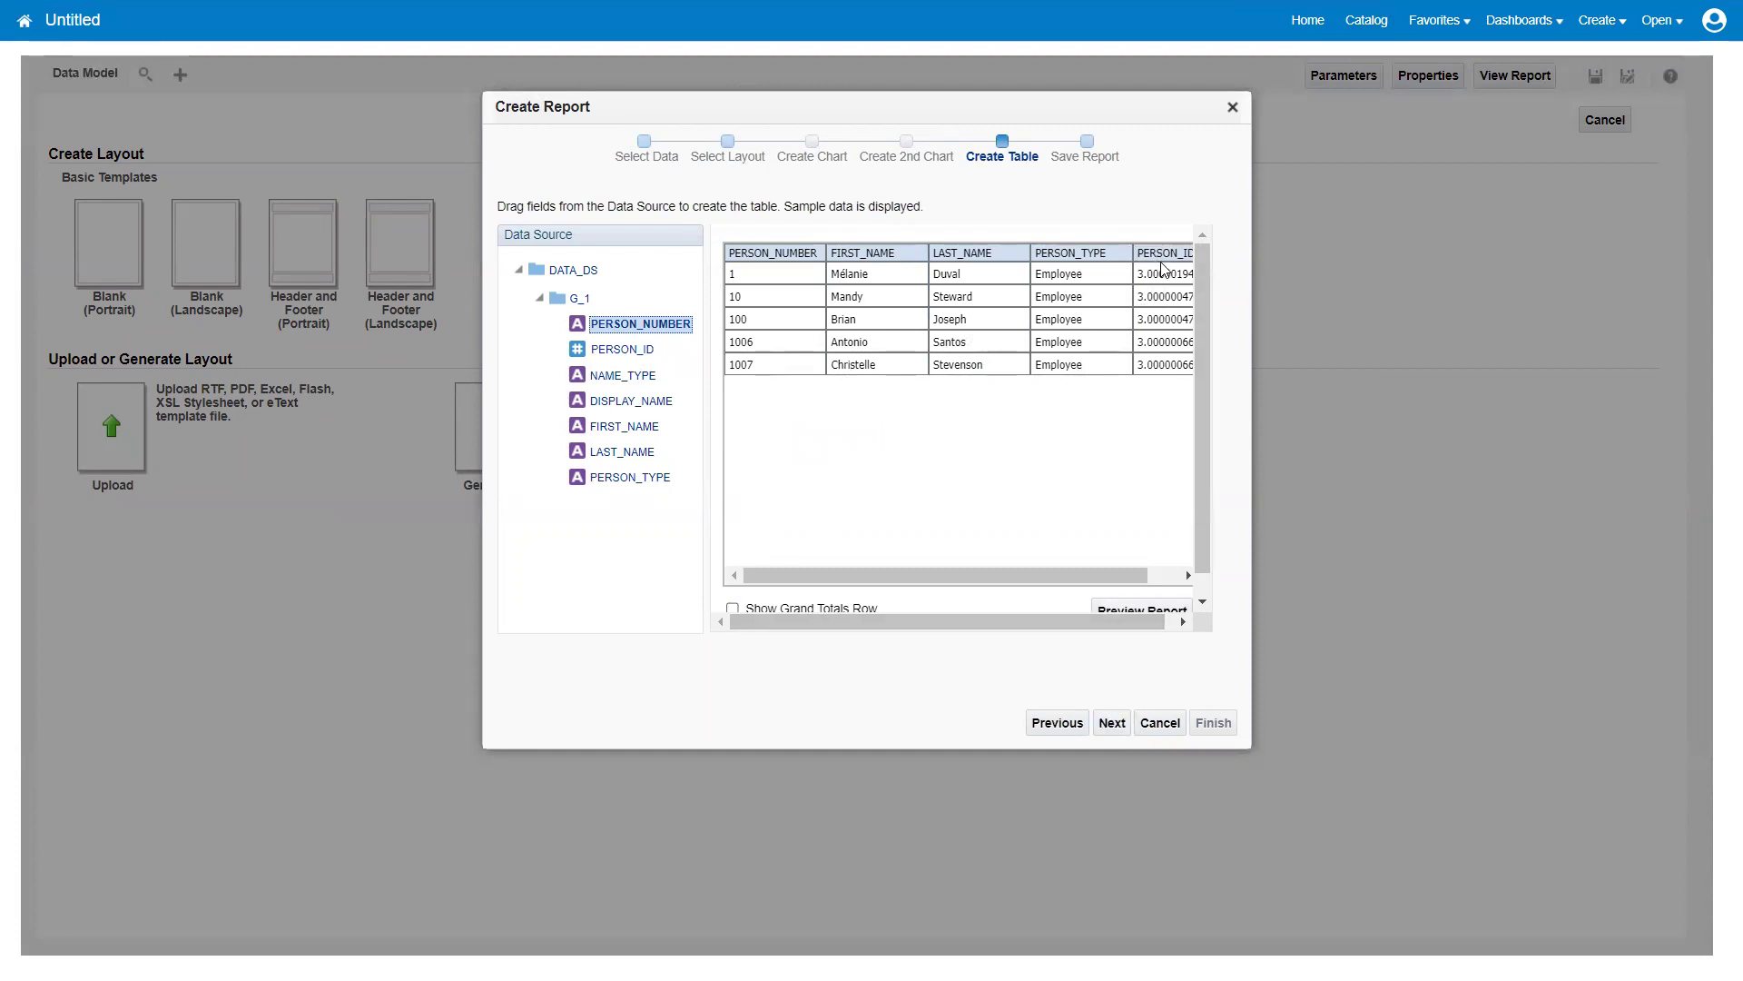
Step: Finish the report wizard and save the report as EmpDetailsRep to view its PDF output
click(1113, 727)
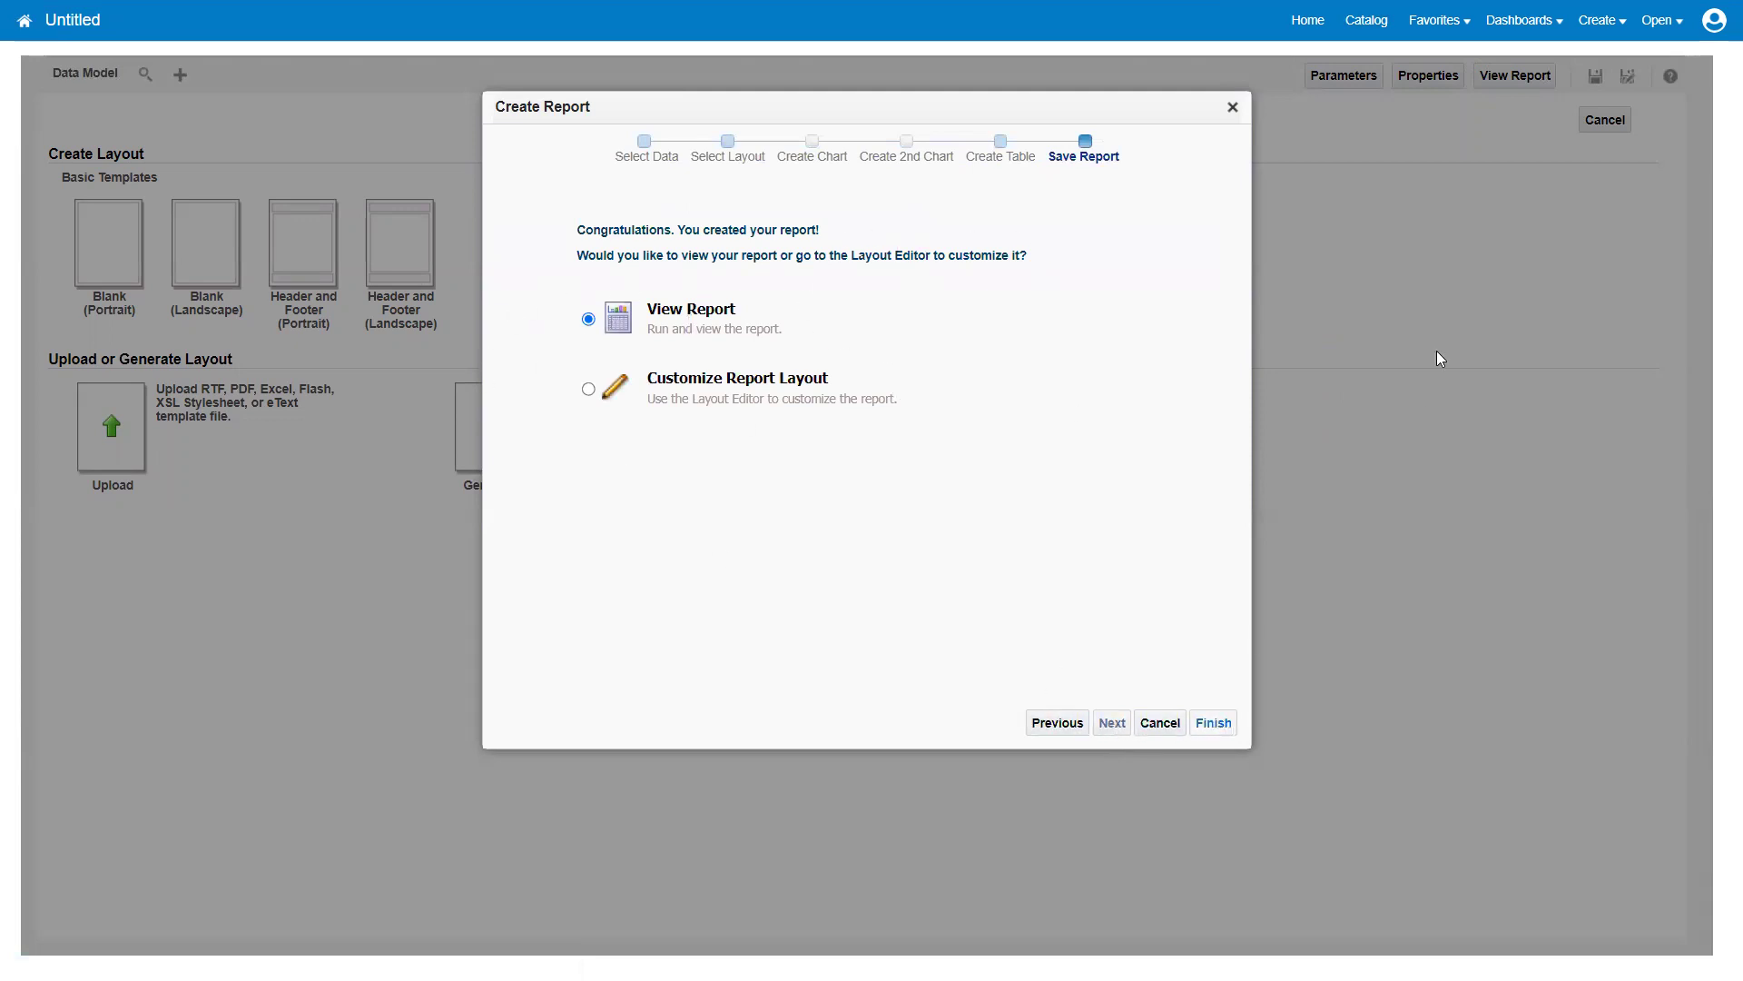
click(1214, 722)
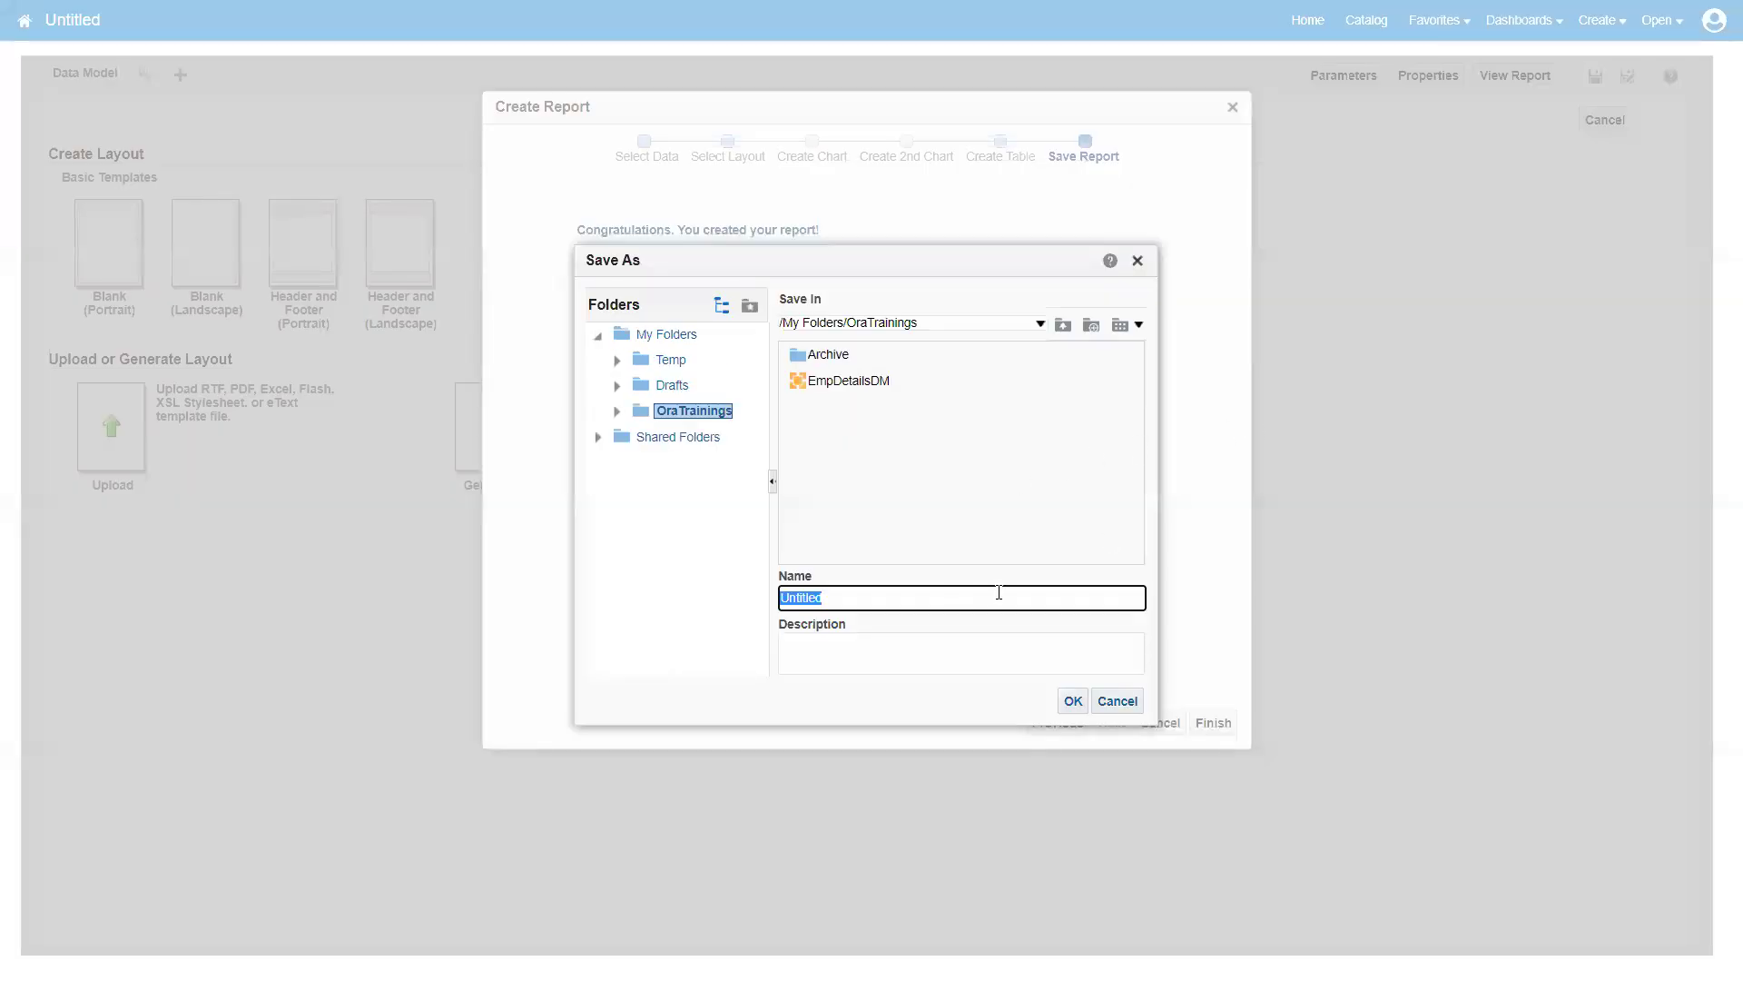
text(EmpDetailsRep)
click(1069, 703)
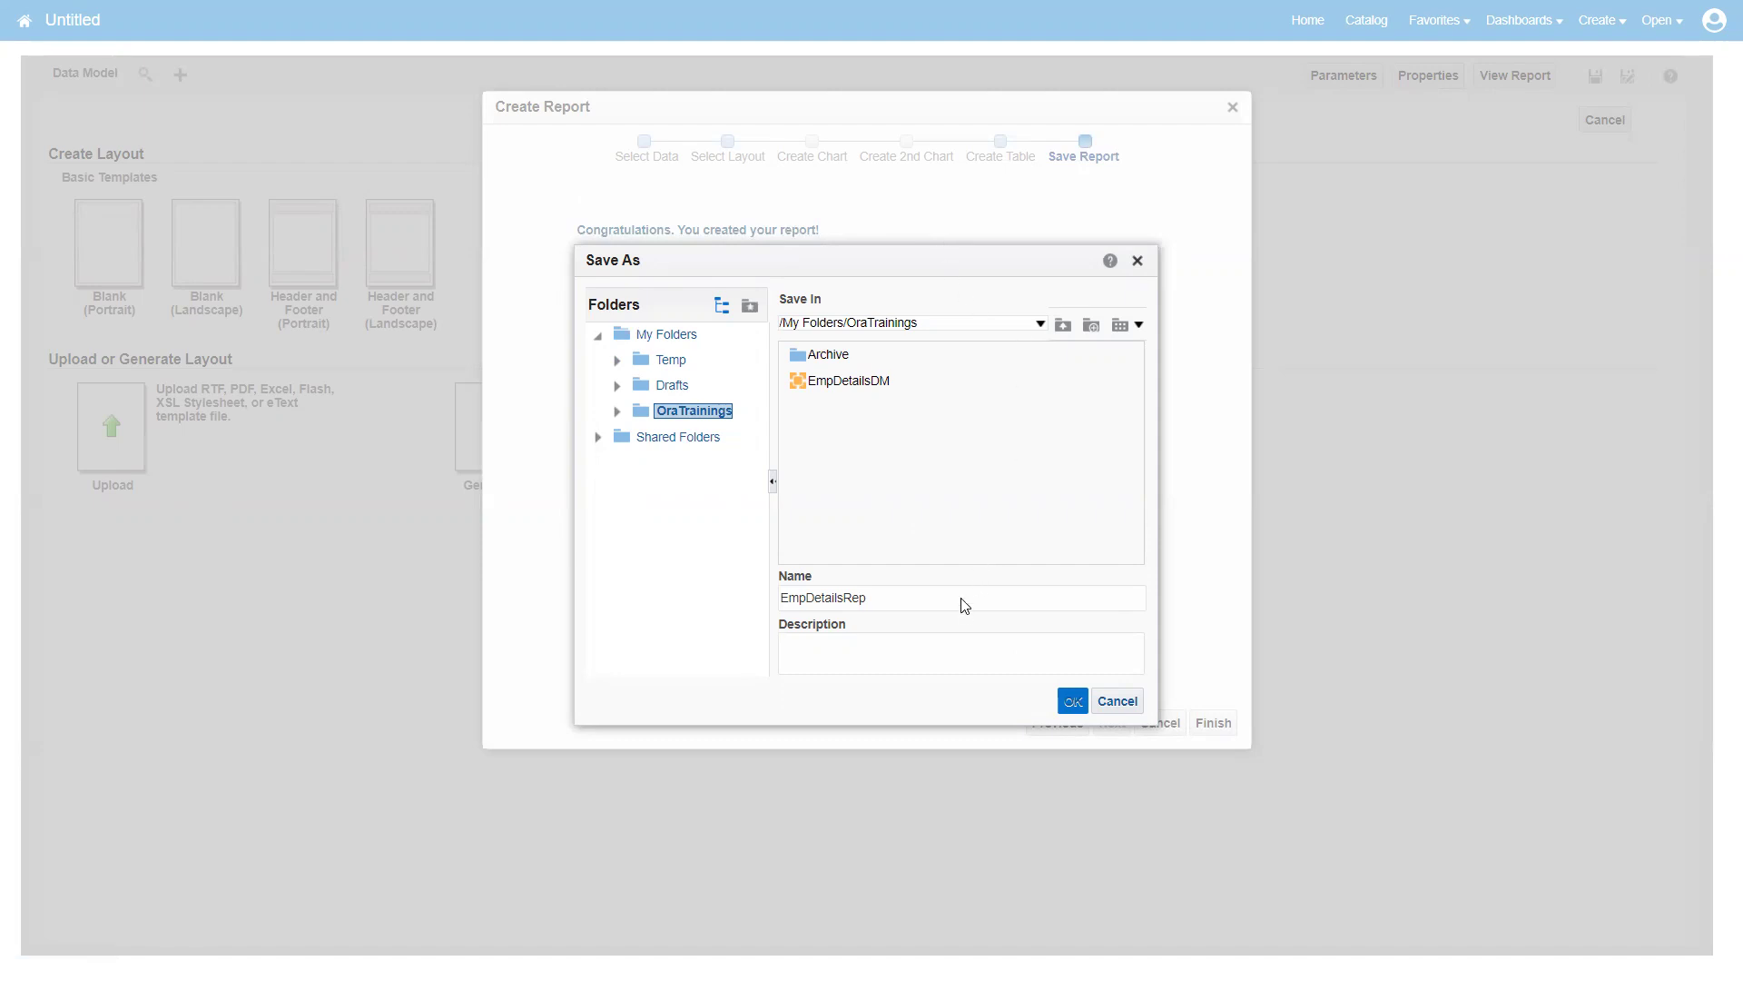
key(Return)
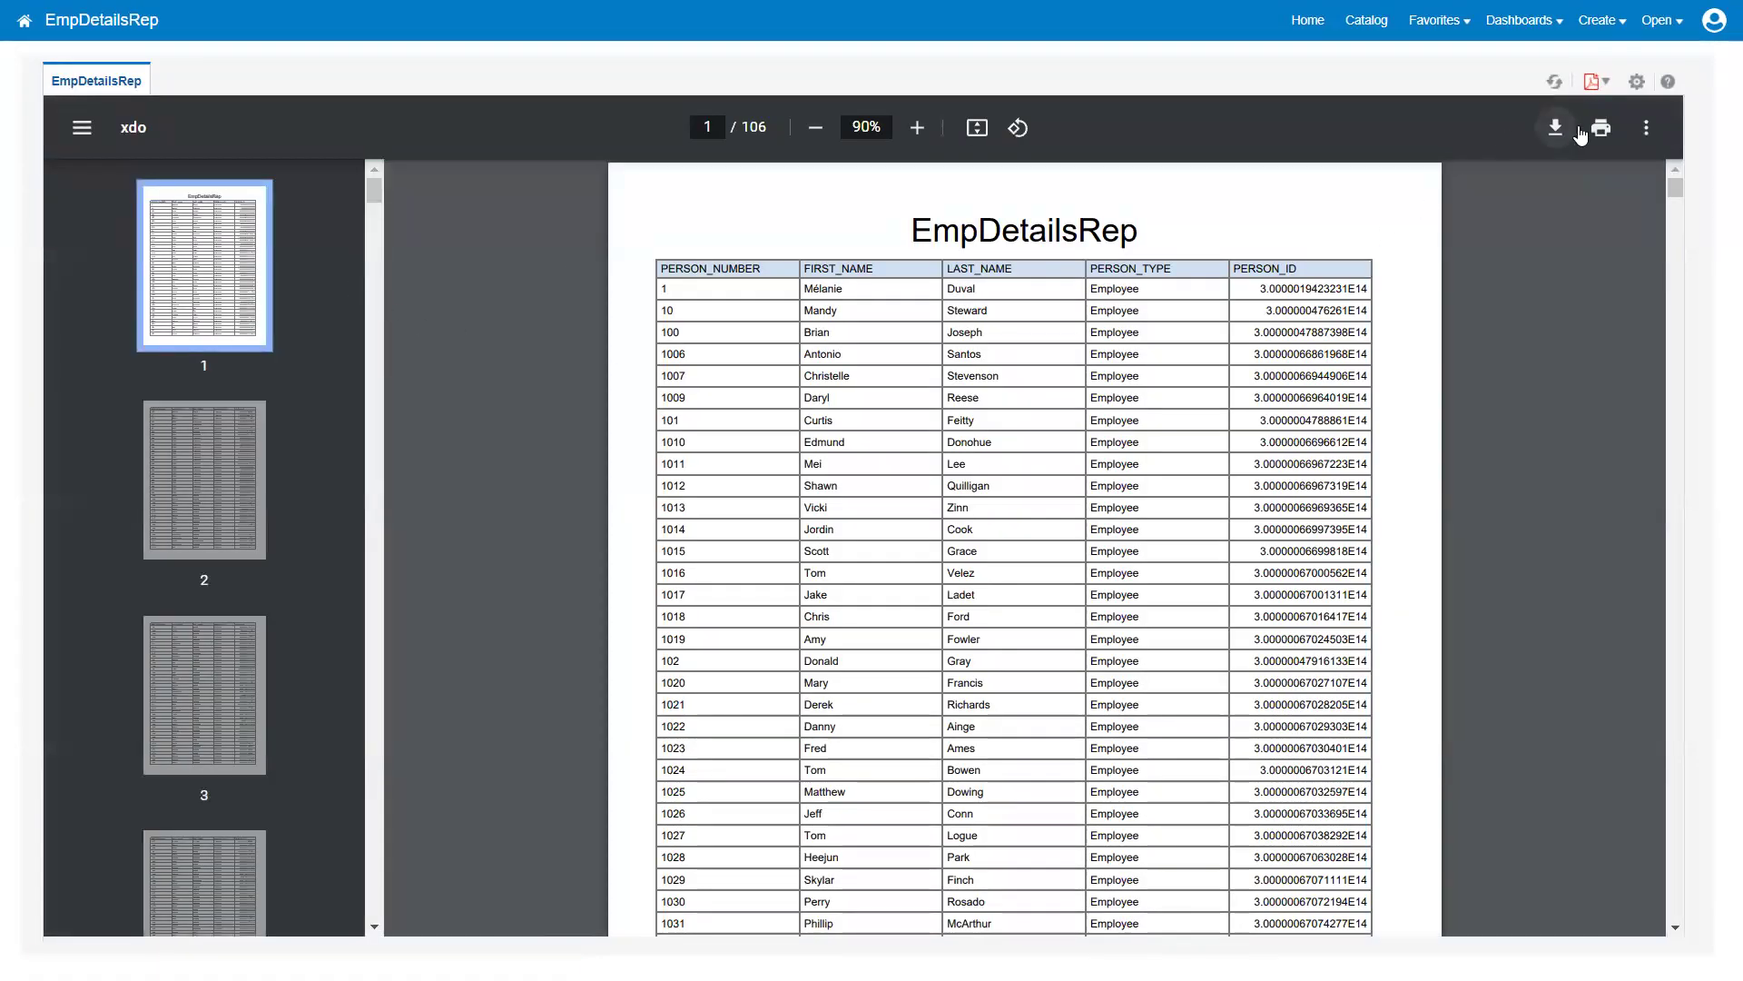
Step: In the layout list view, set the EmpDetailsRep default format to Interactive and save
click(1637, 83)
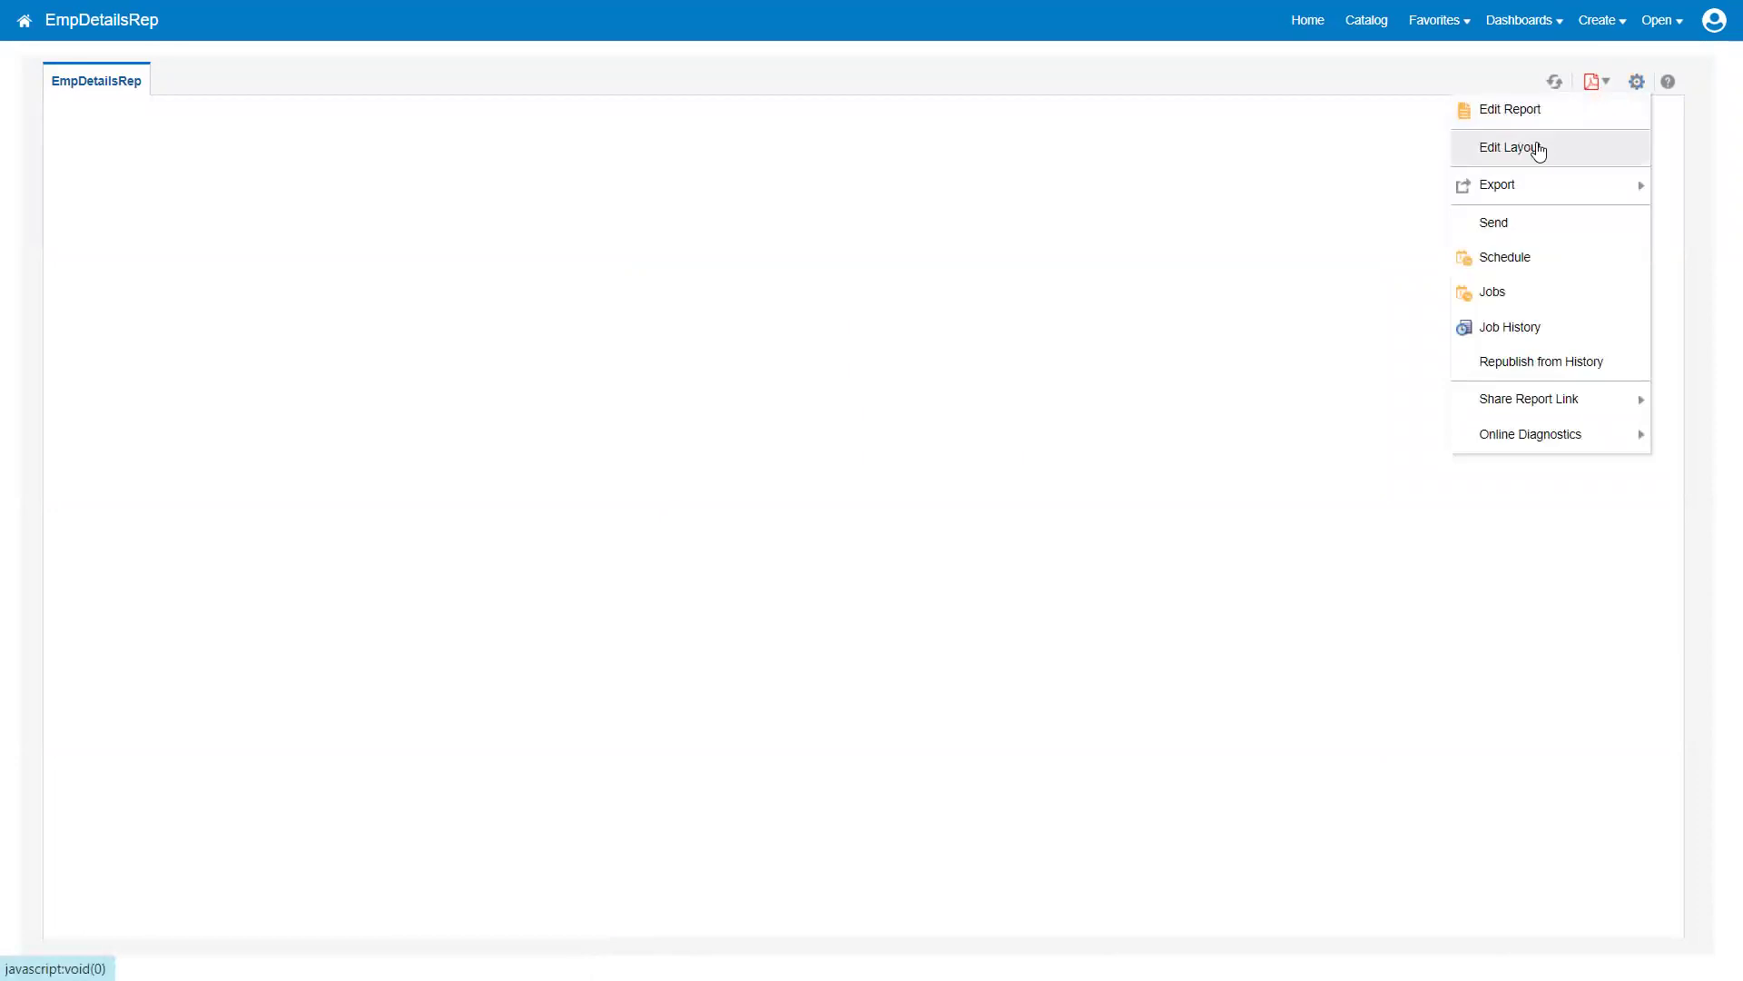
click(1524, 119)
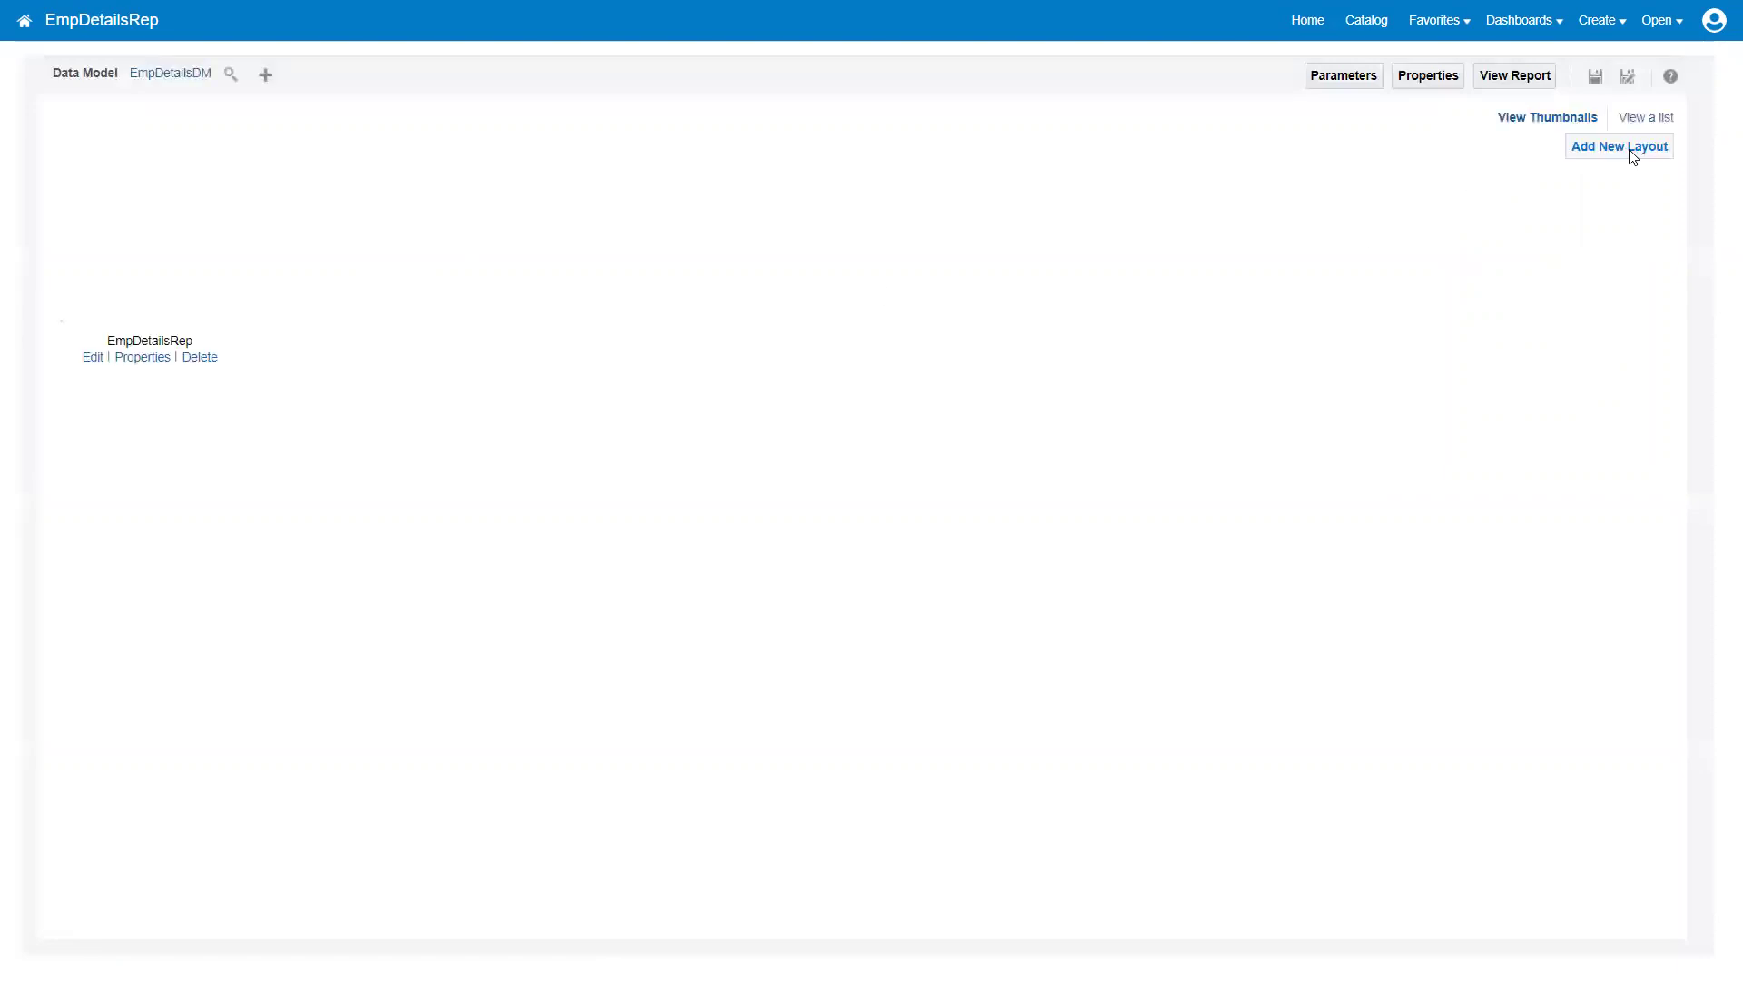
click(1635, 125)
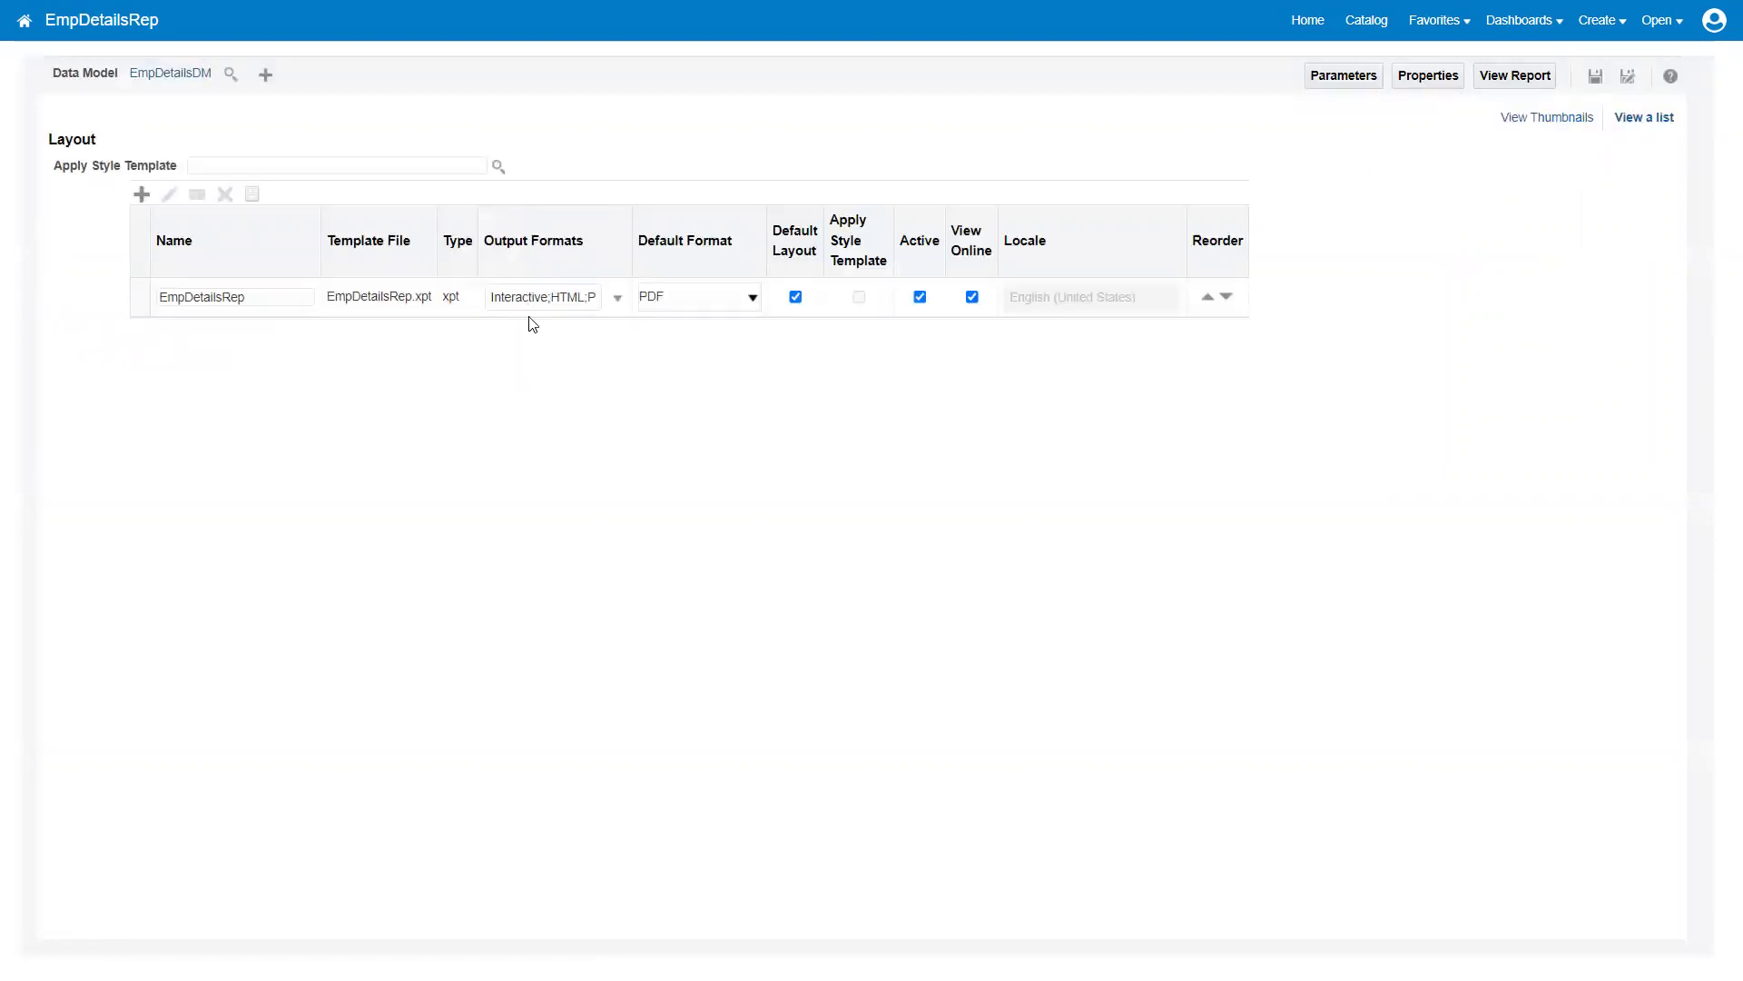
click(723, 295)
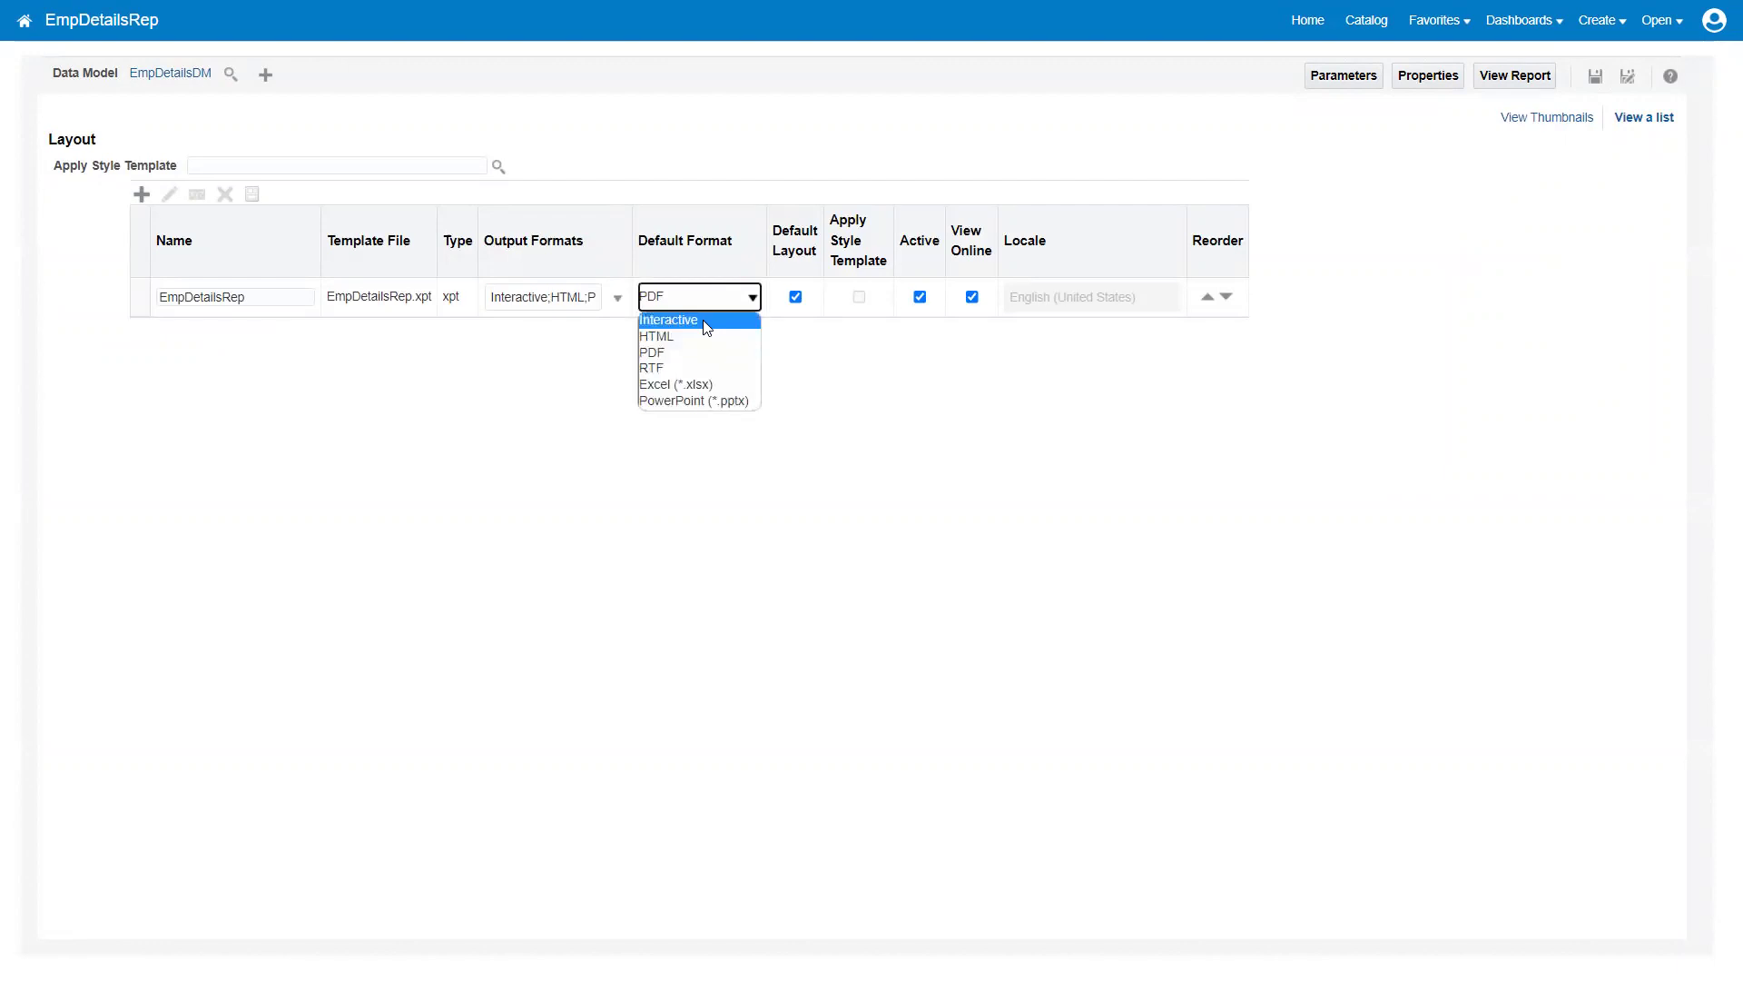
click(707, 328)
click(1595, 79)
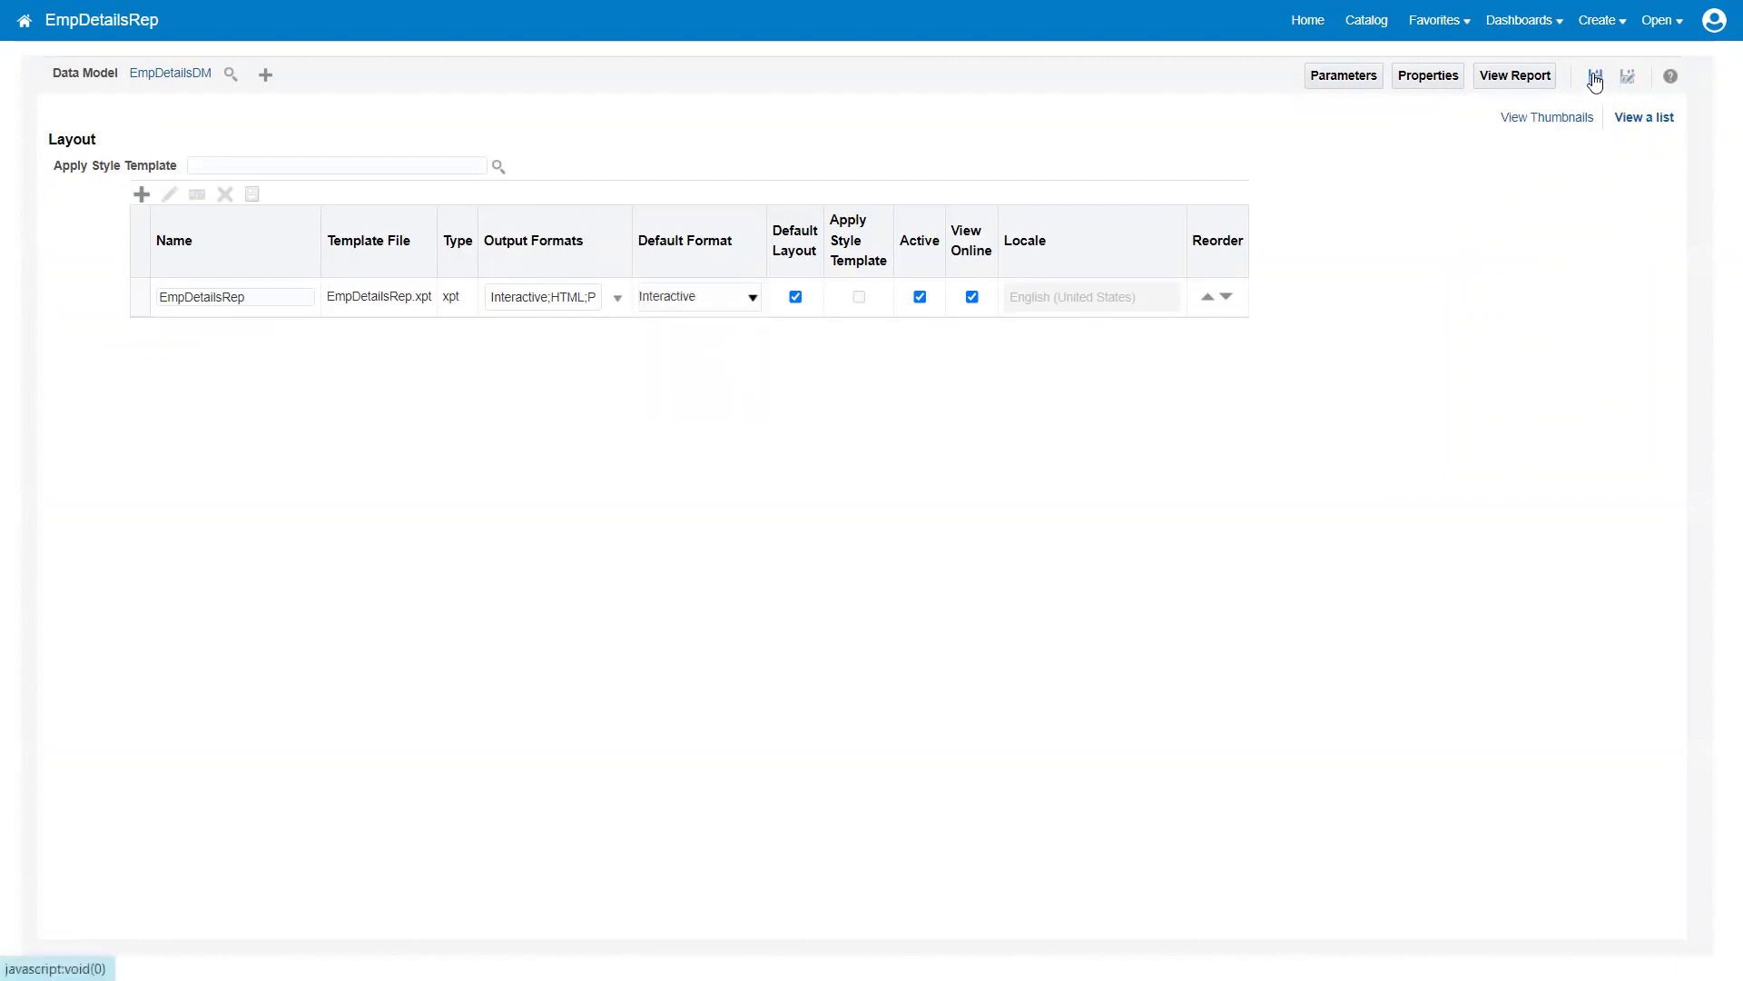
Step: Review the layout's allowed output formats list without changing it
click(695, 305)
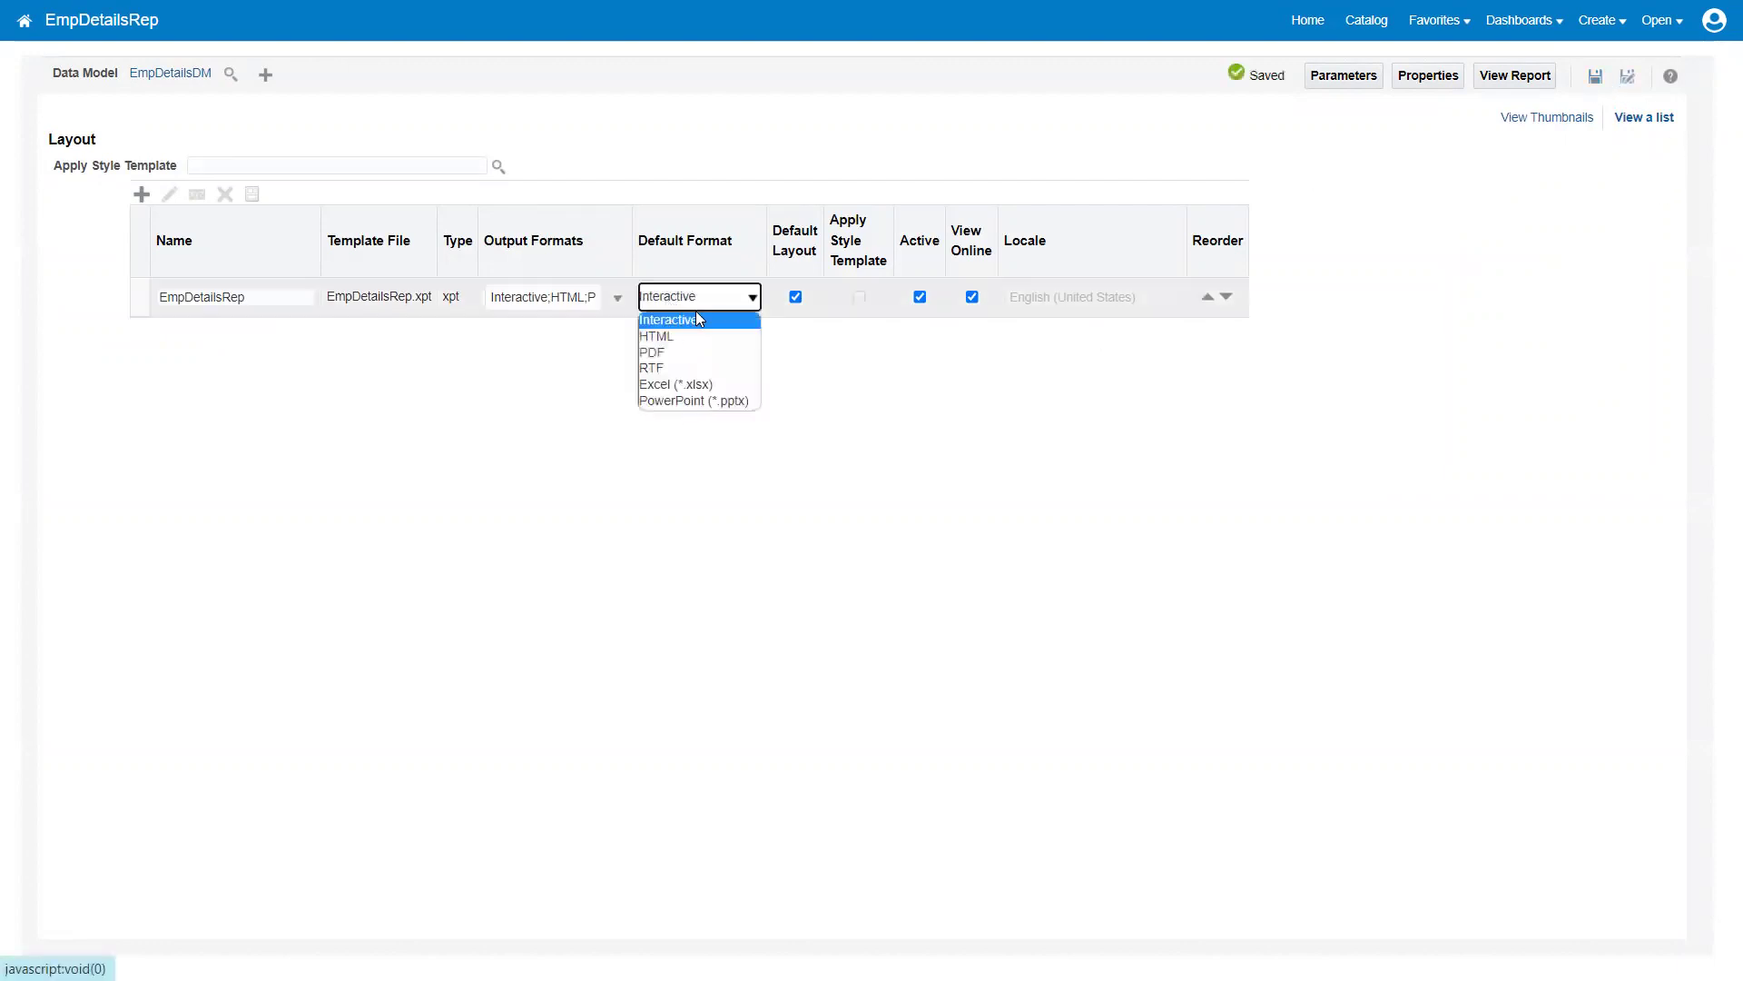
click(563, 300)
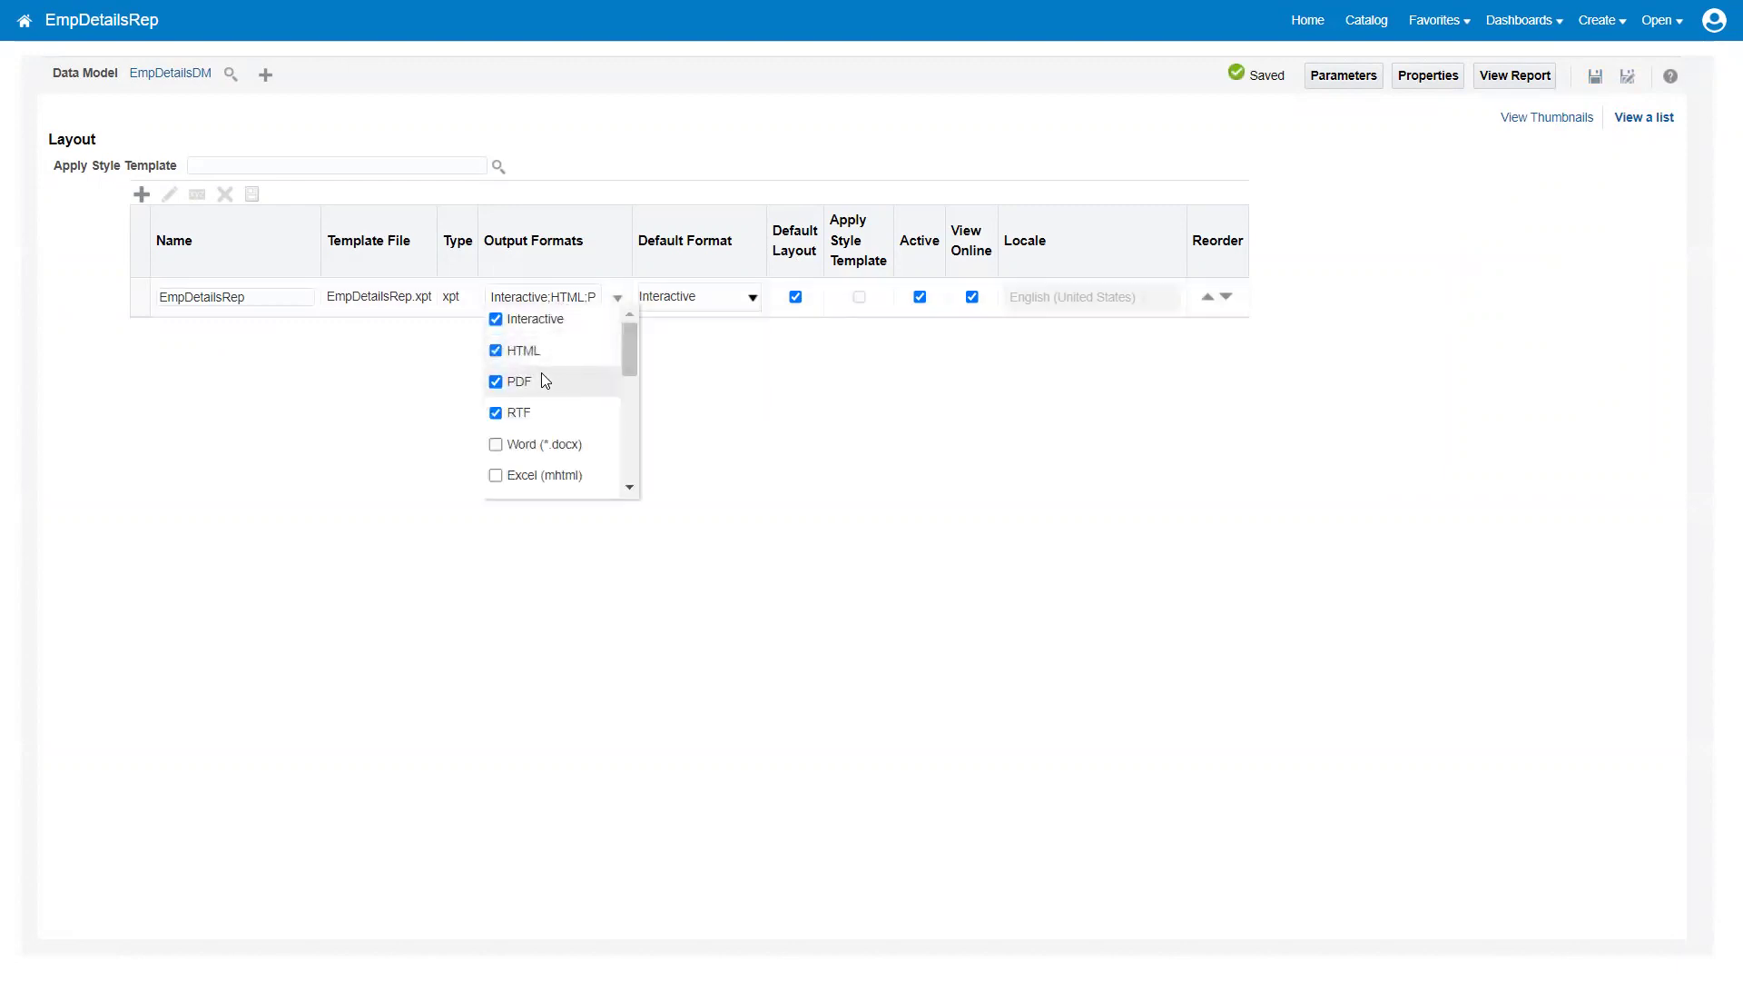
scroll(543, 400, down, 2)
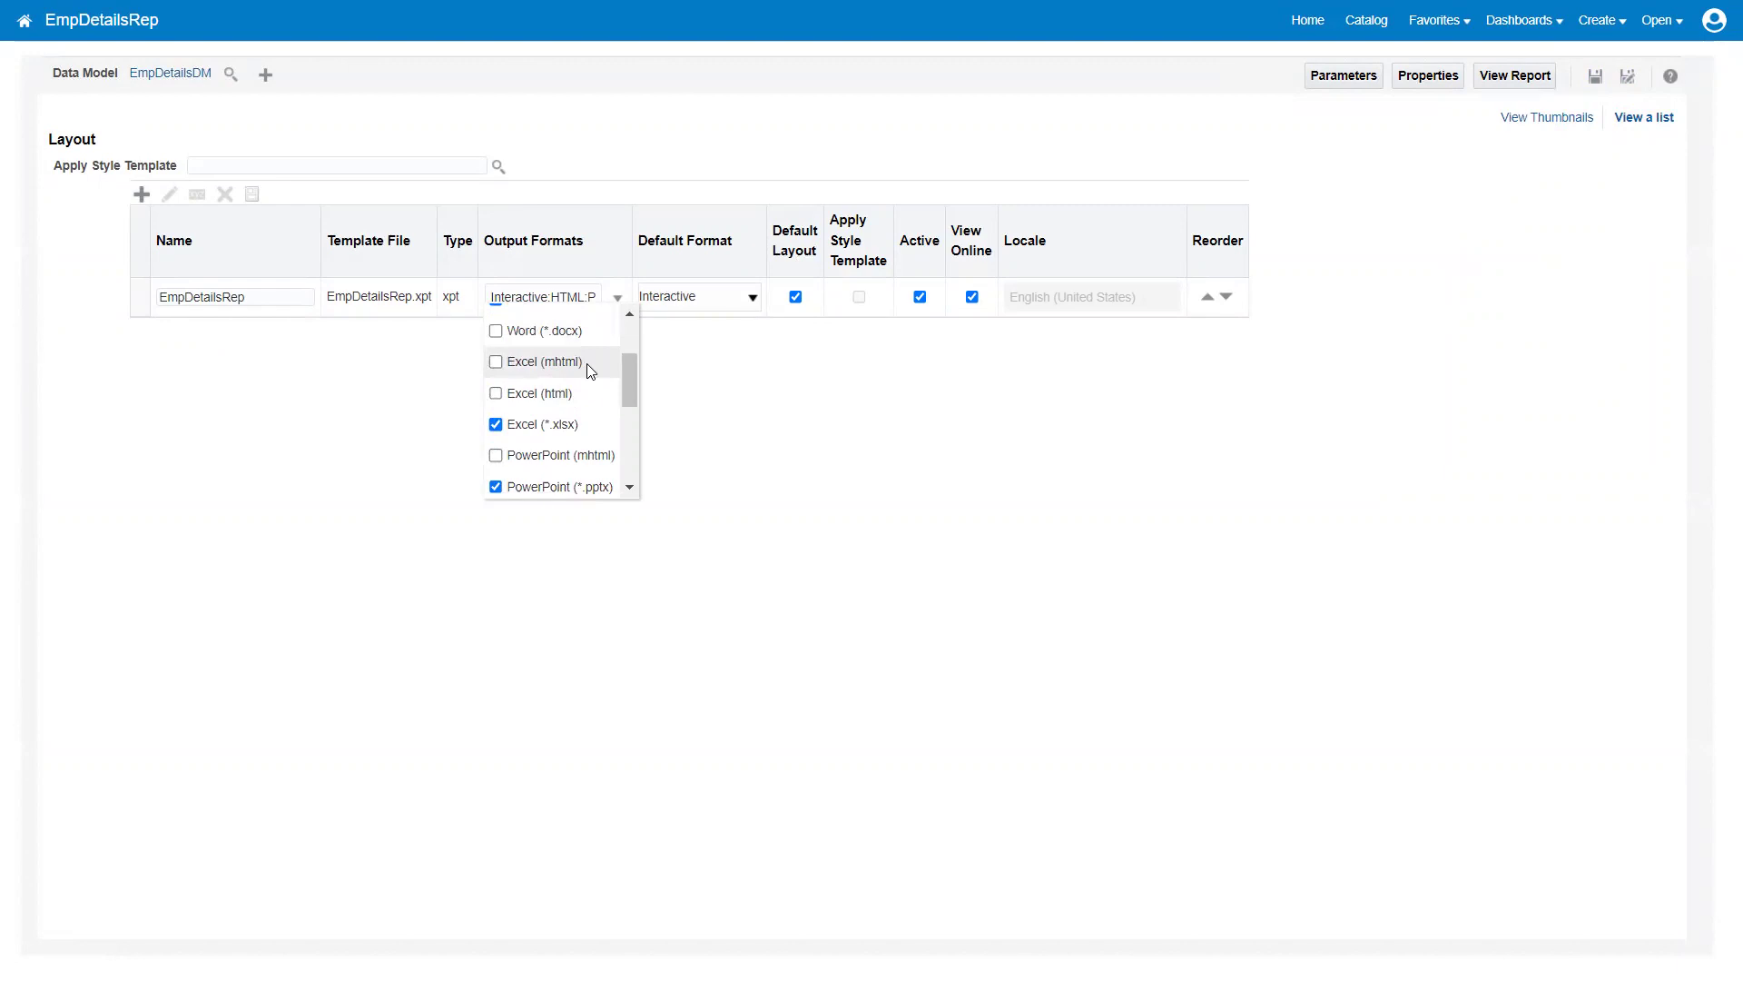
scroll(592, 390, down, 5)
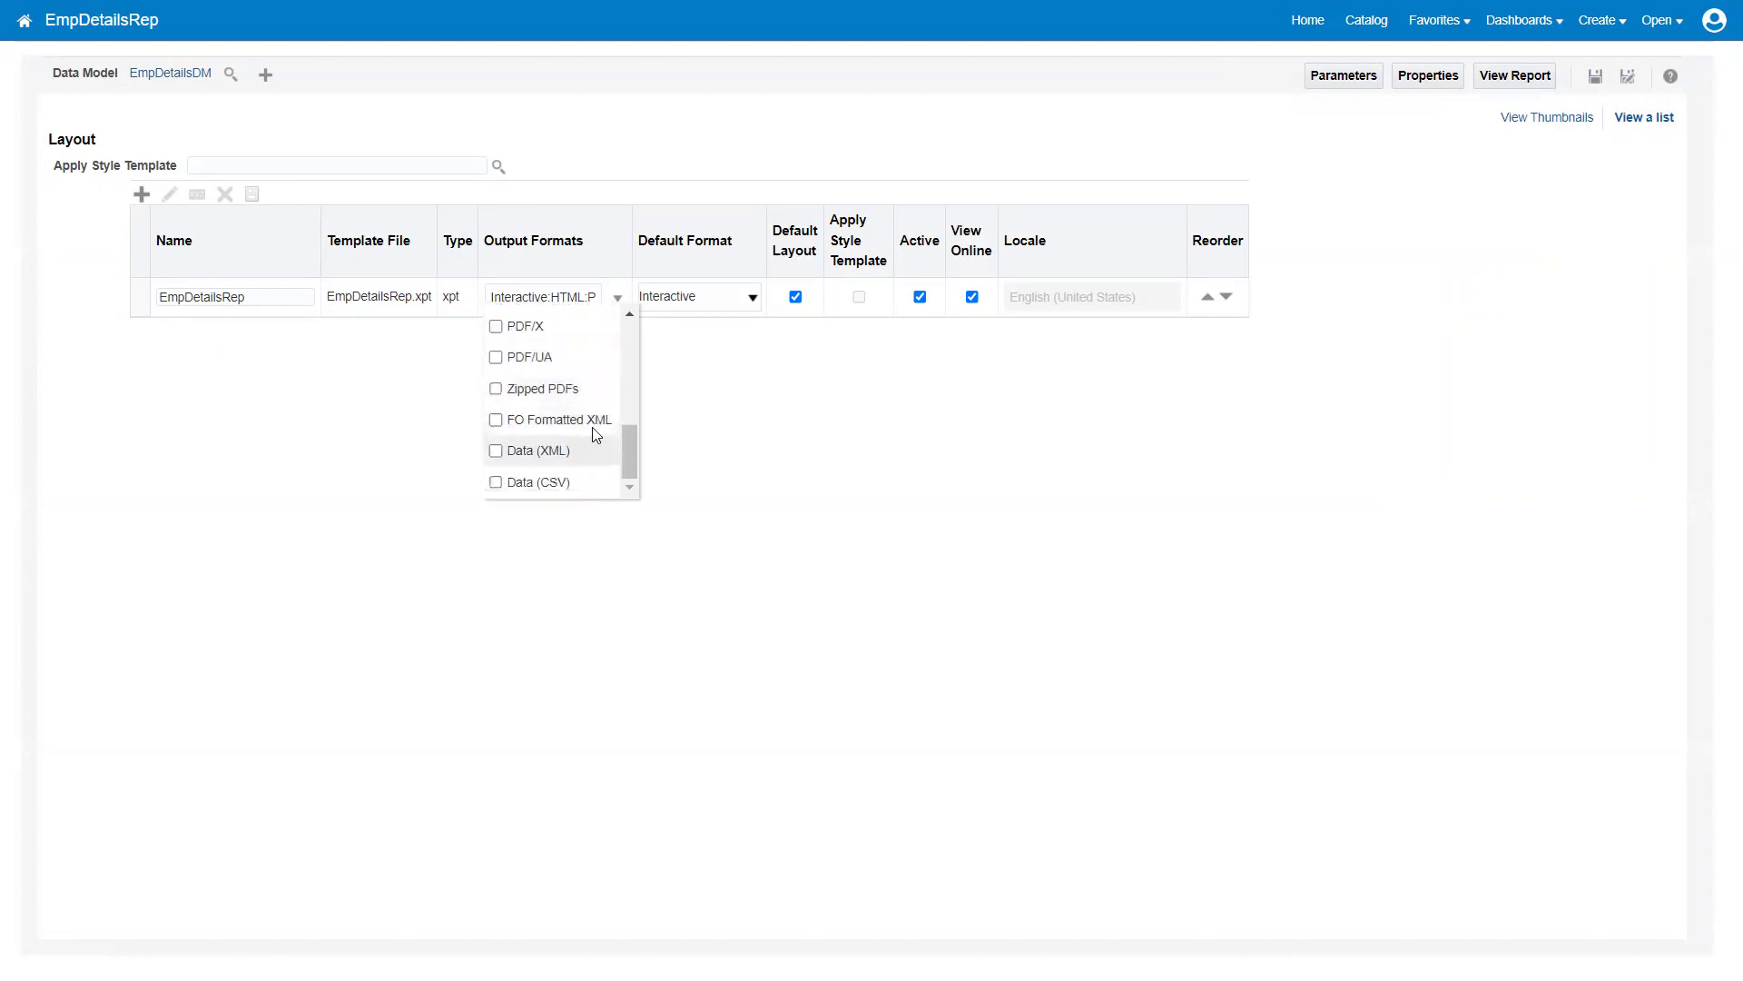
click(767, 427)
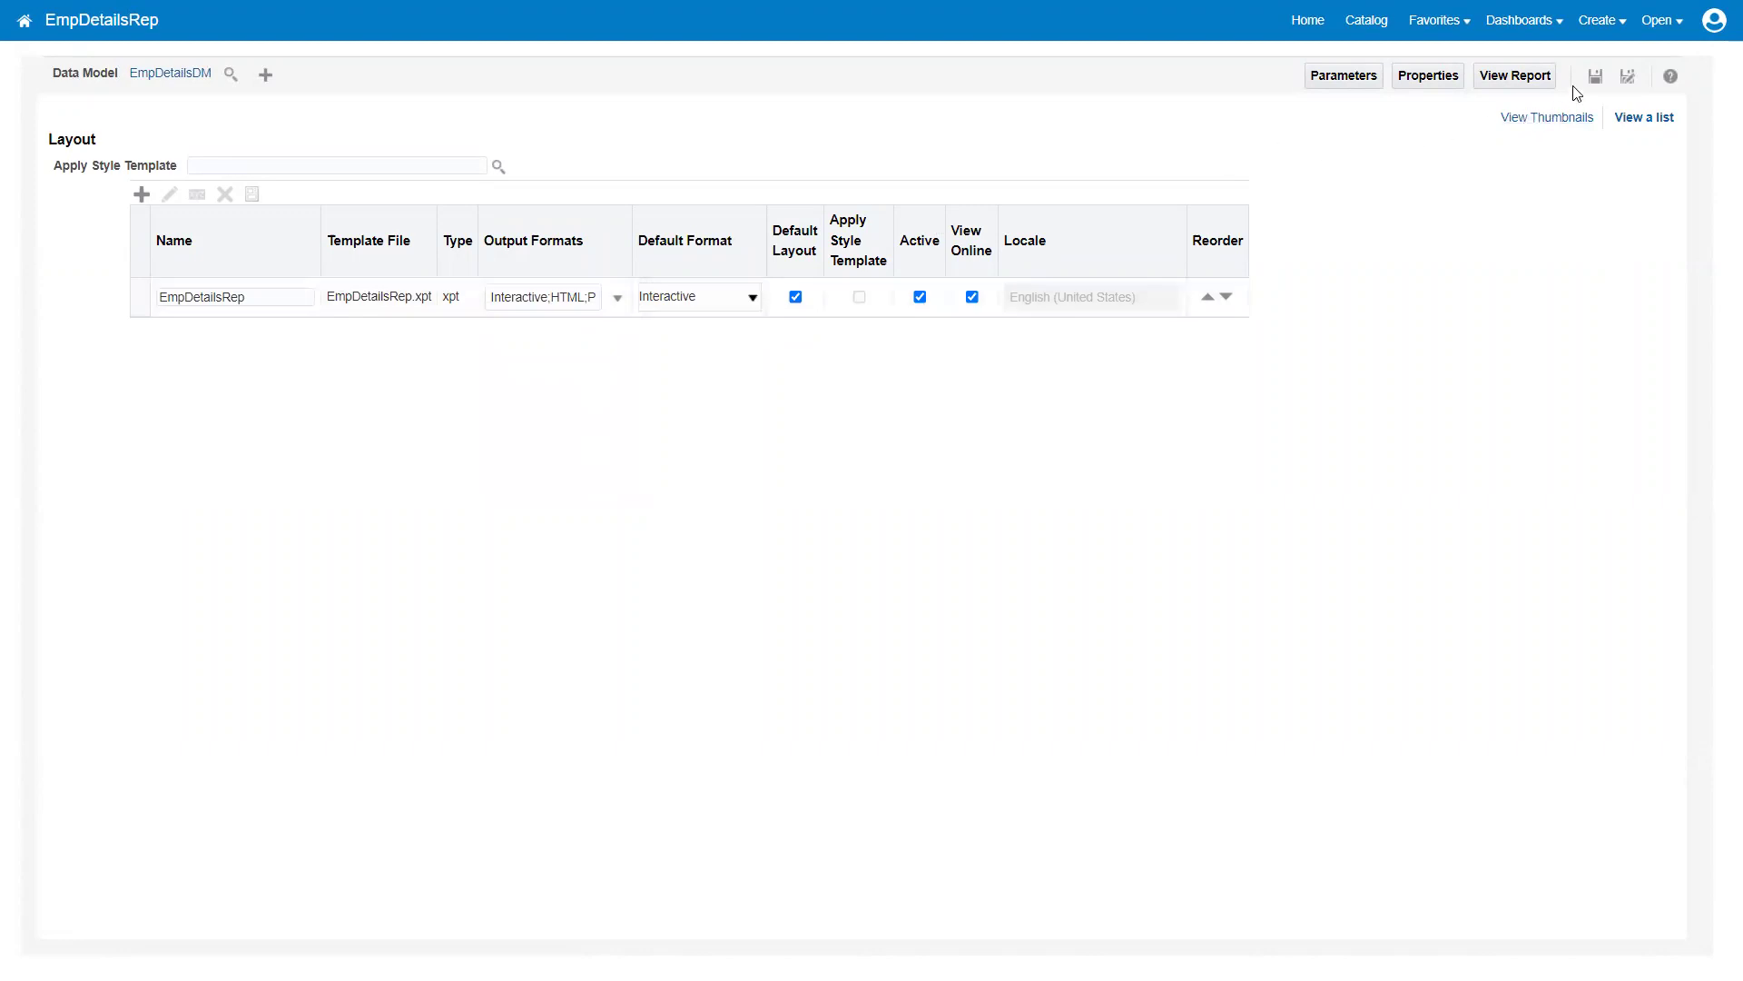
Step: Run the report as interactive output and inspect the PERSON_ID filter without changes
click(1506, 84)
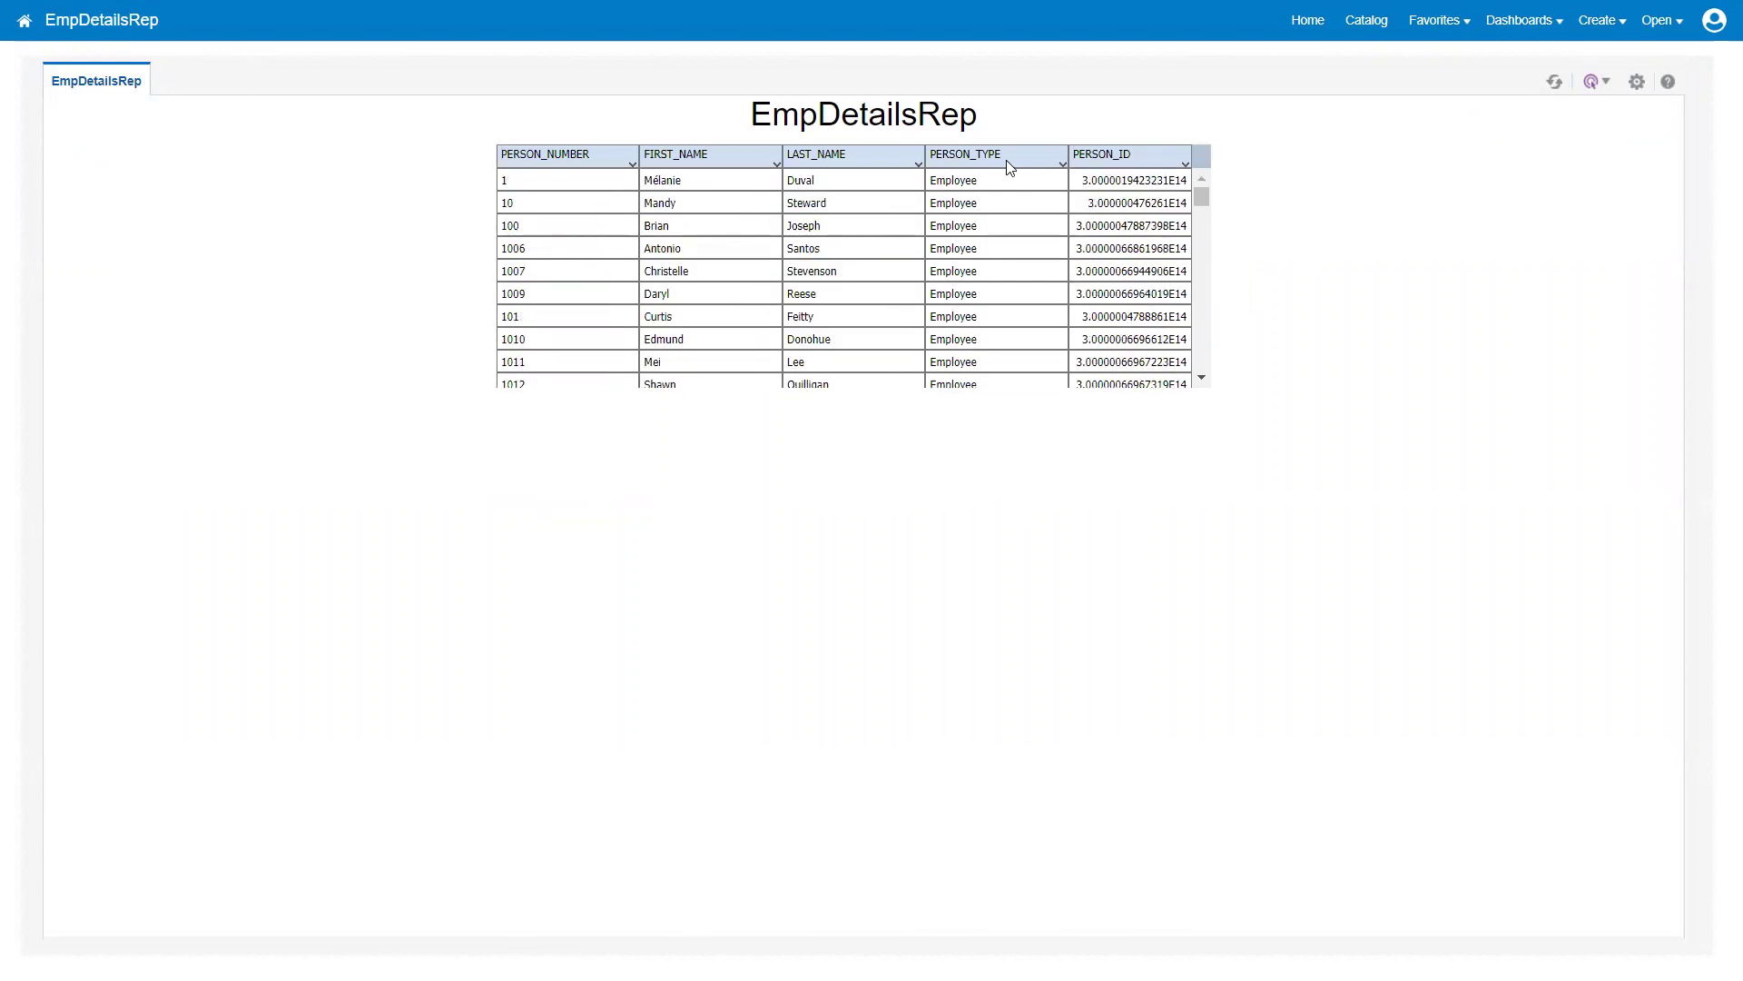
click(1186, 166)
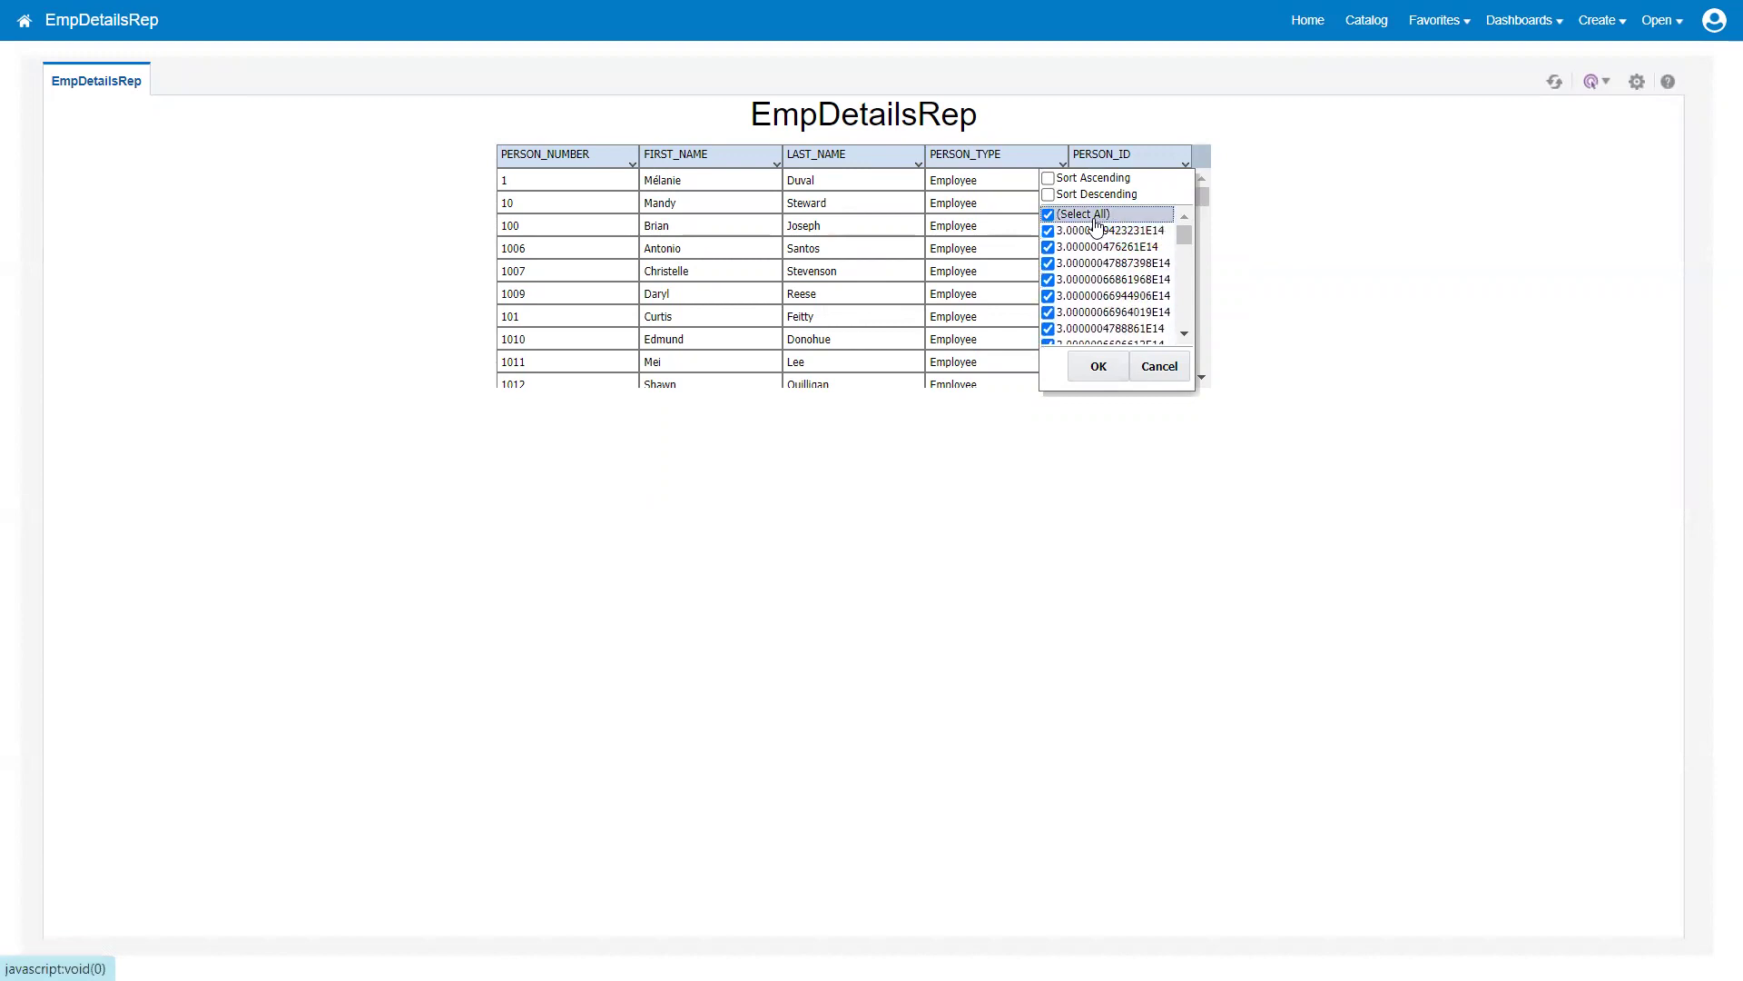
click(1282, 247)
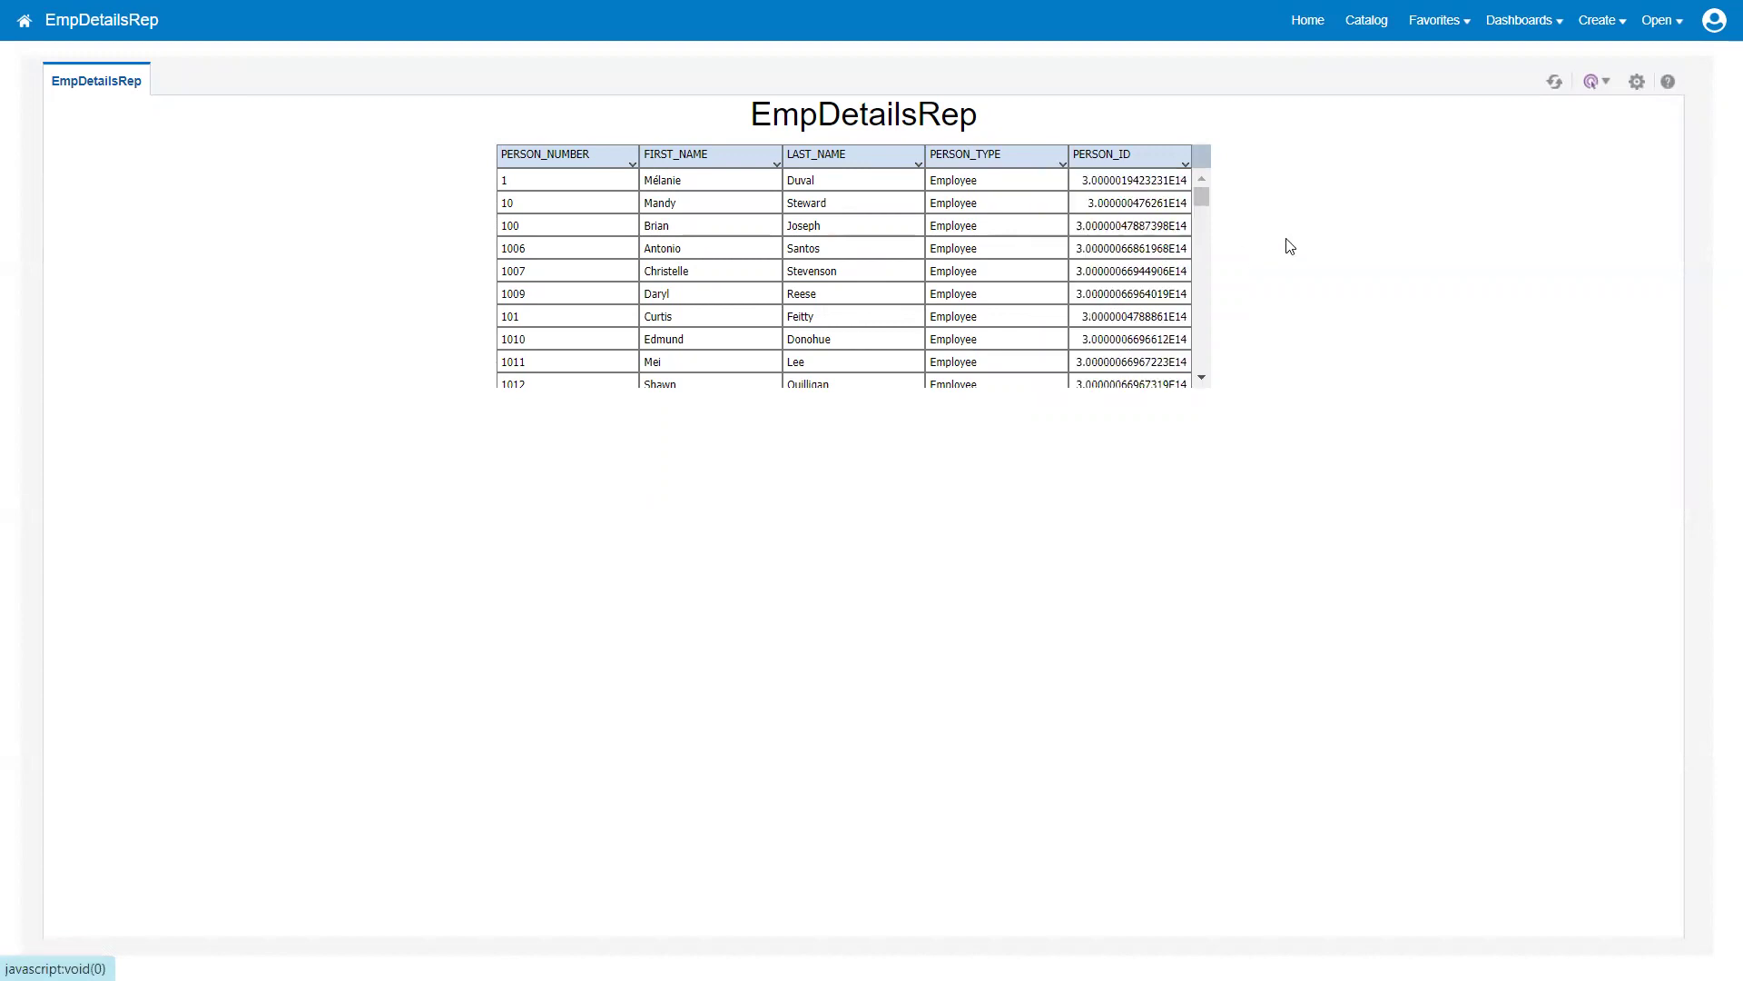
Step: Filter the PERSON_NUMBER column to show only values 1 and 10
click(595, 161)
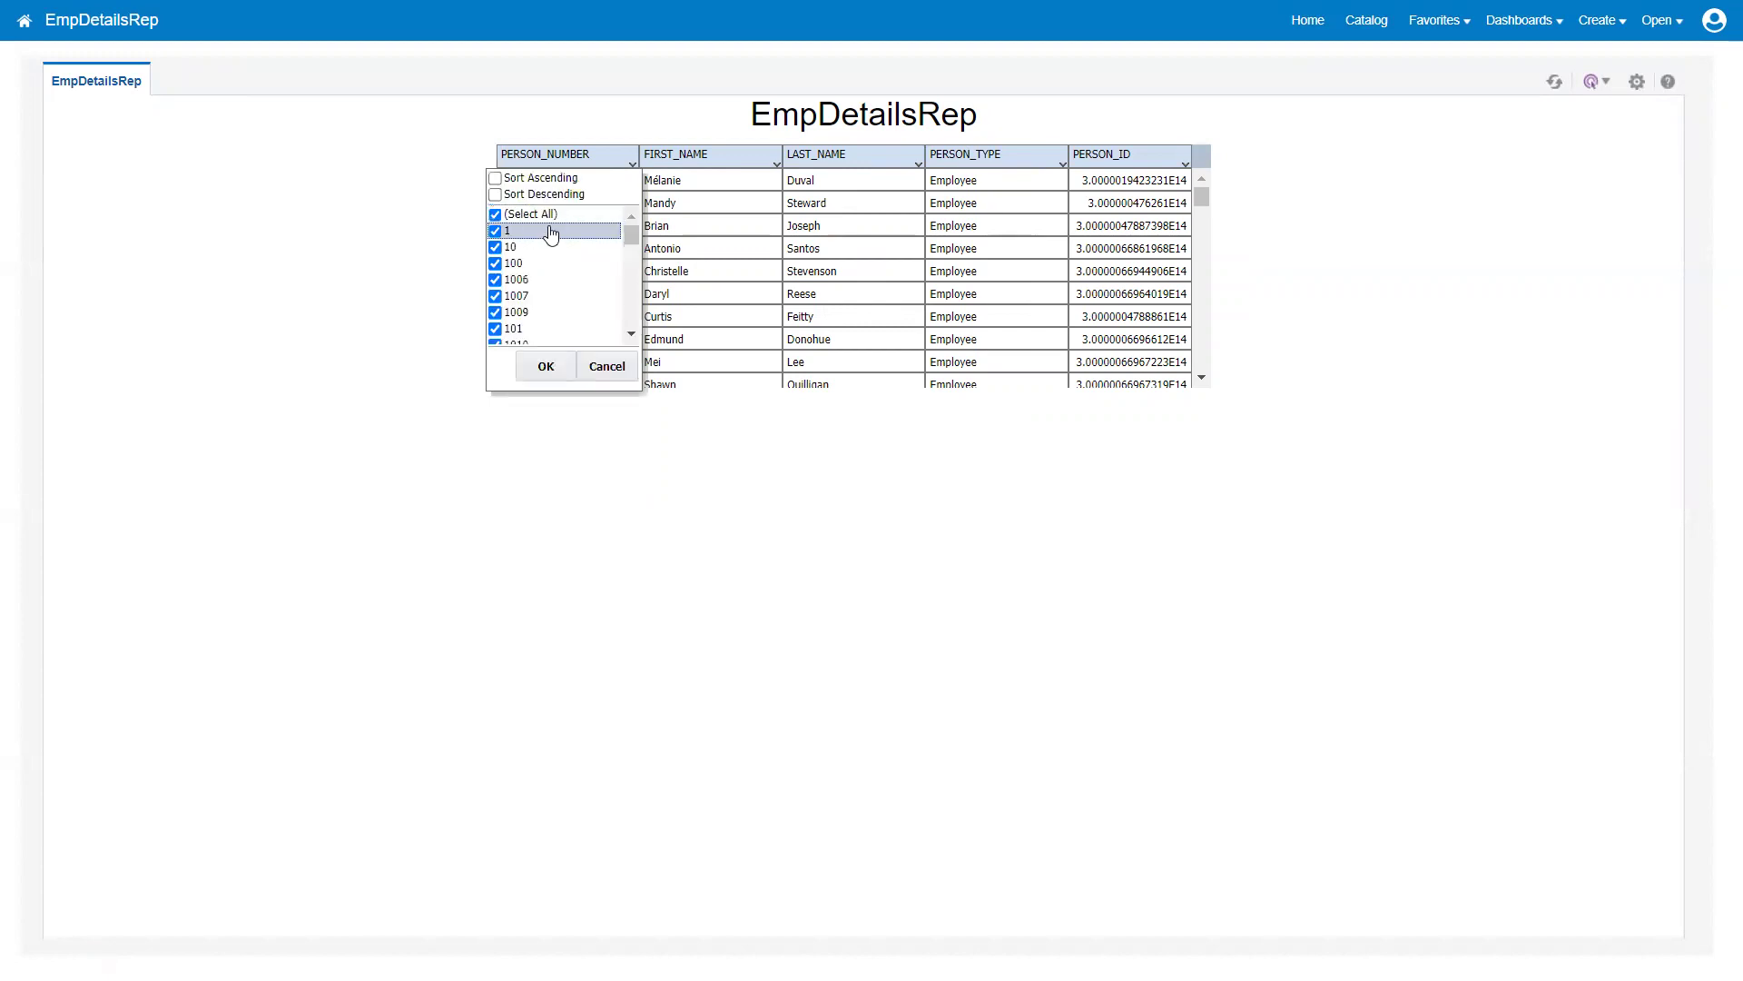
click(495, 216)
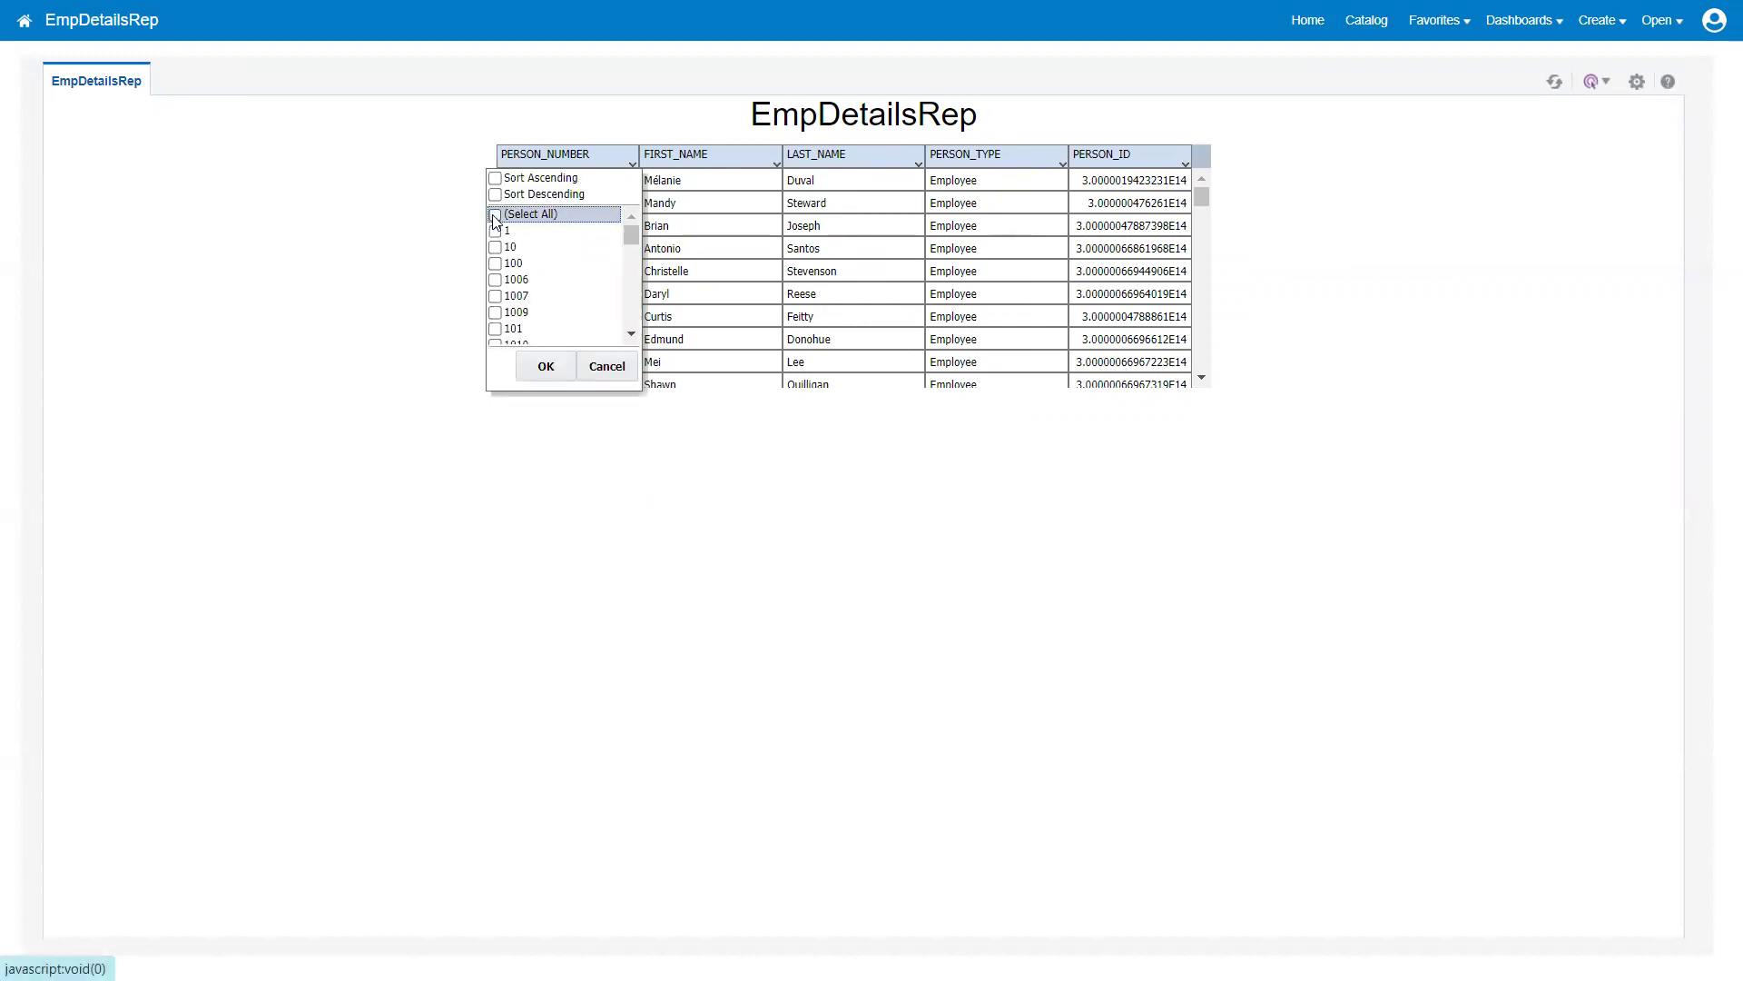
click(495, 247)
click(495, 230)
click(531, 364)
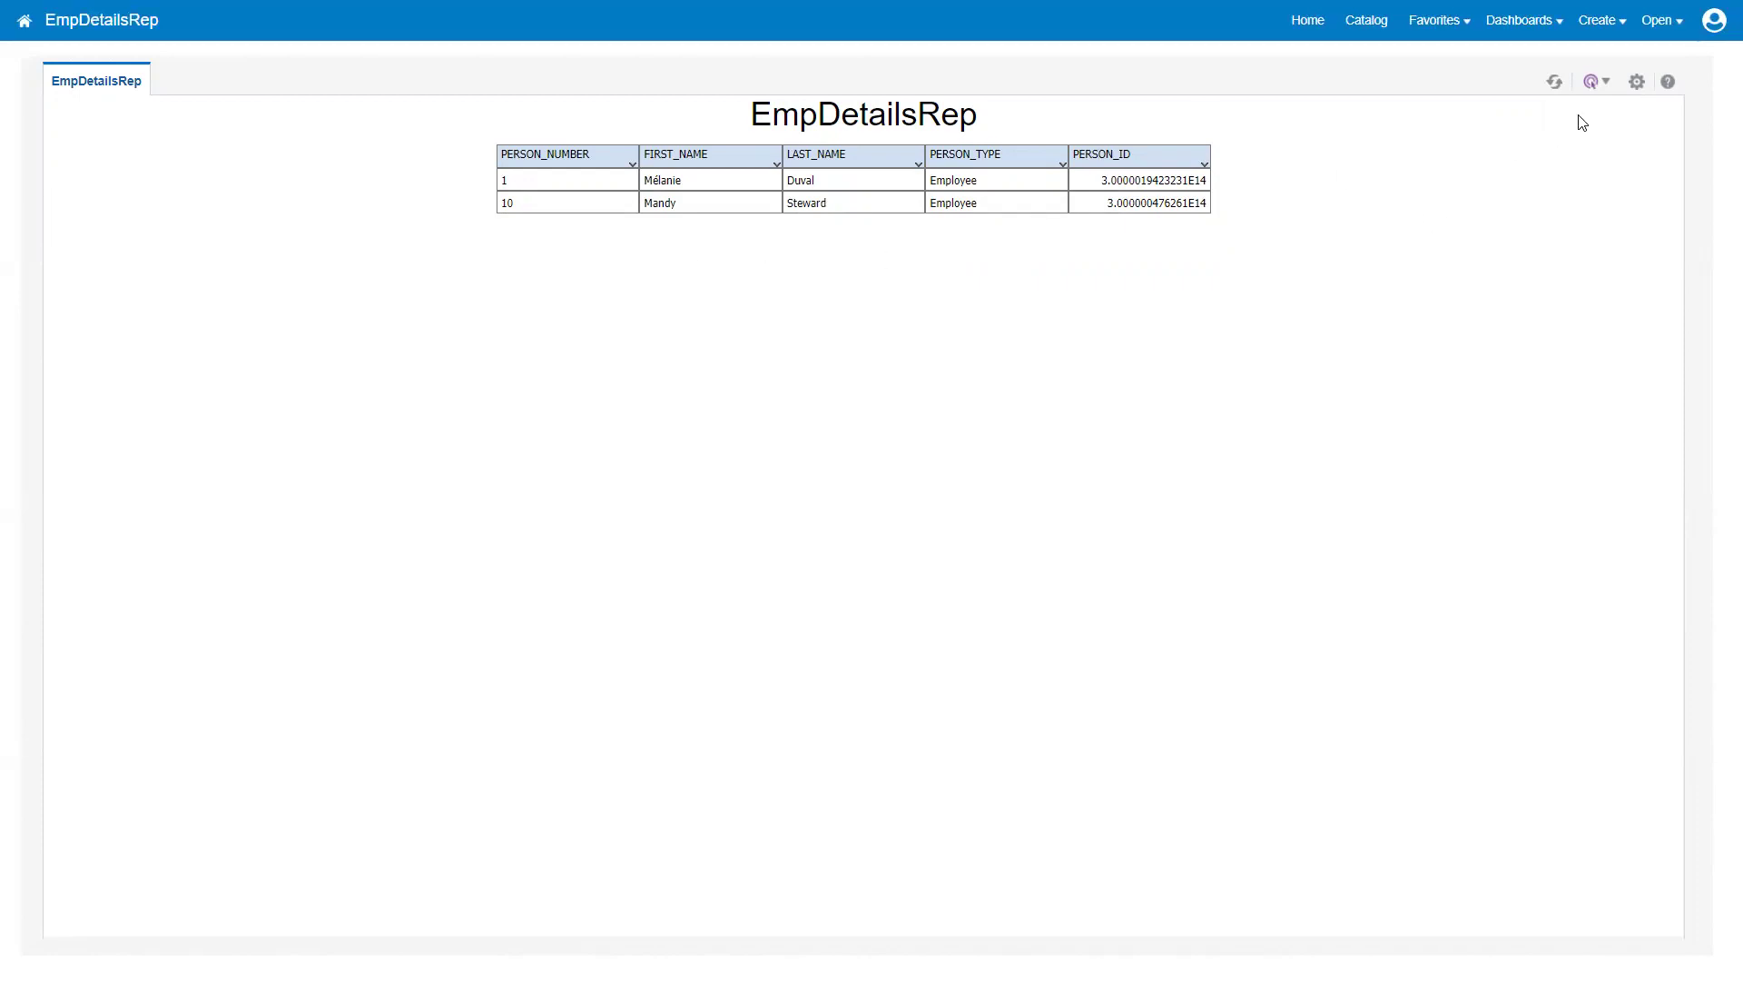
Step: In the layout editor, select the employee table and FIRST_NAME header, then exit without saving
click(1638, 84)
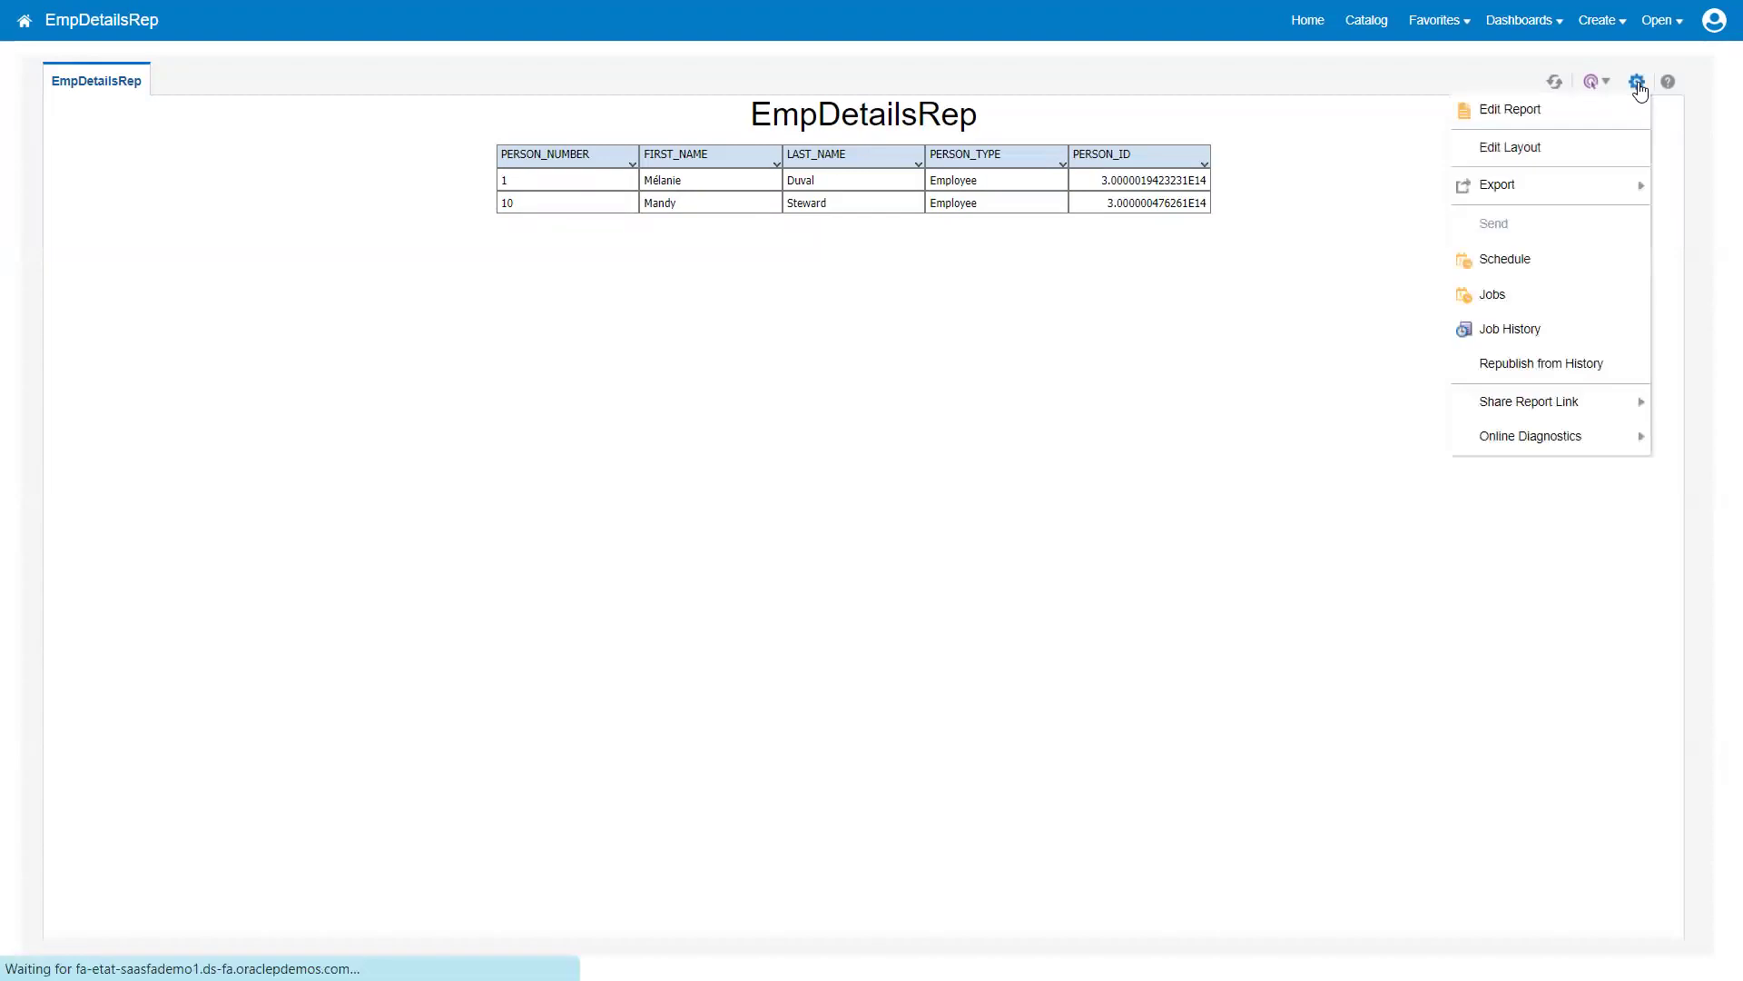
click(1530, 158)
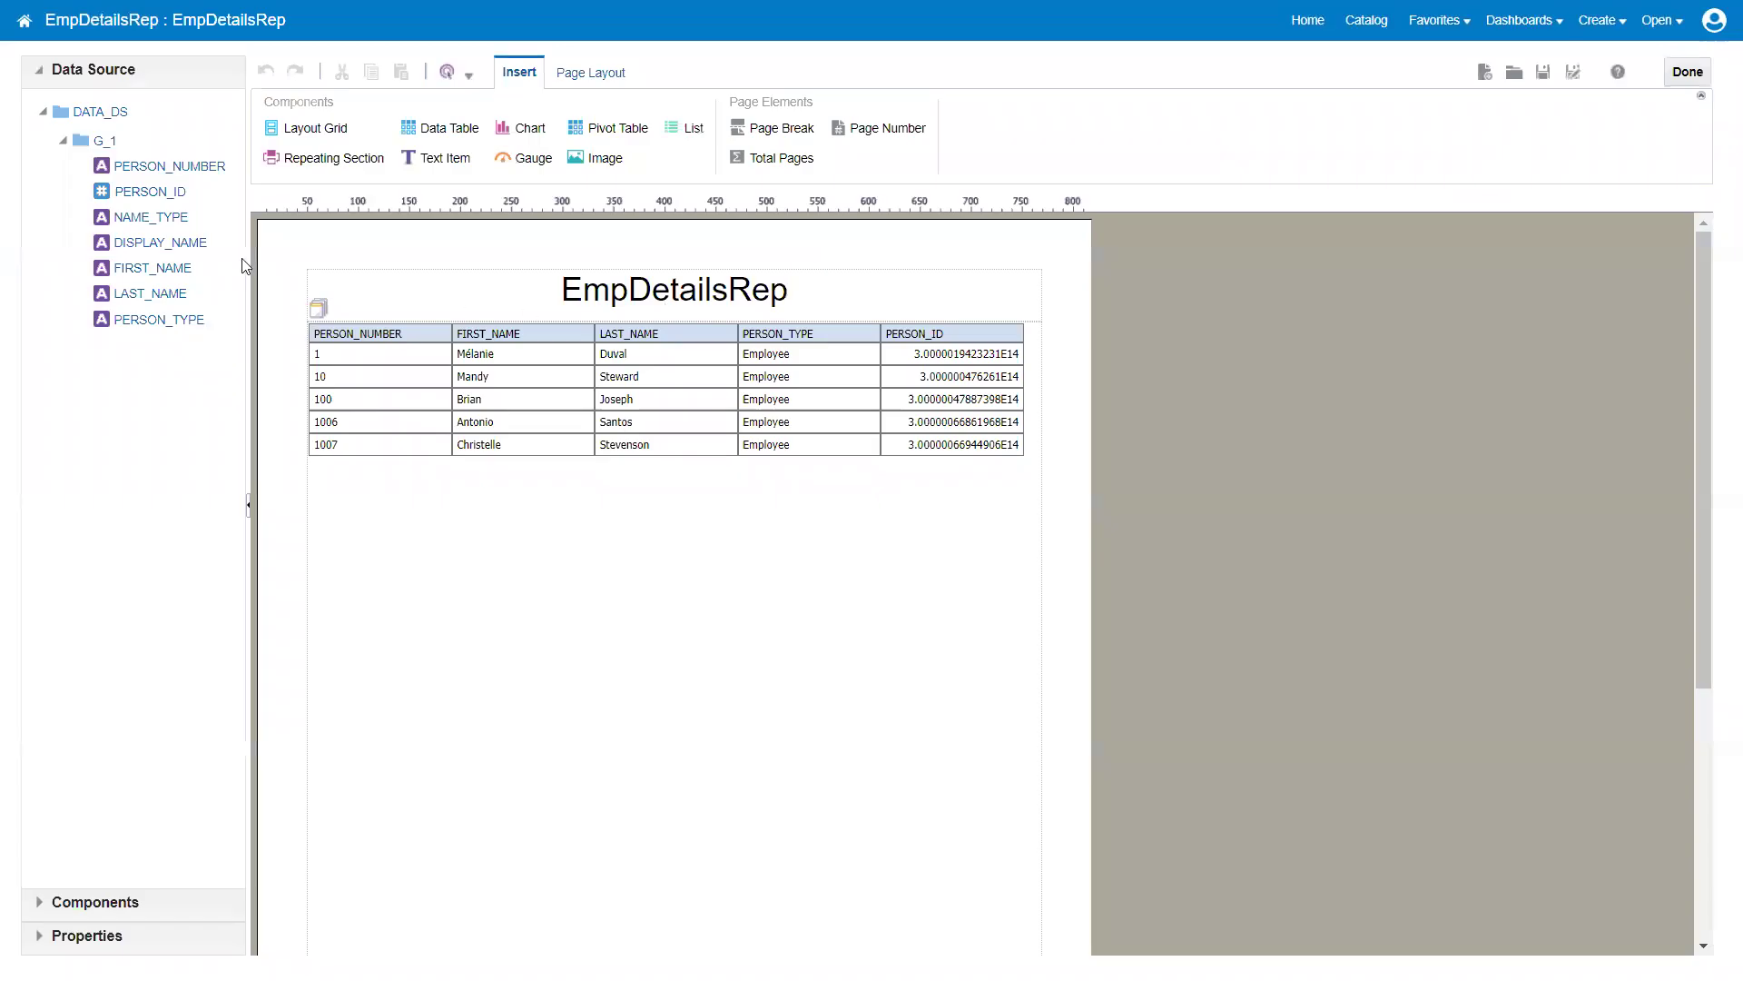
click(968, 334)
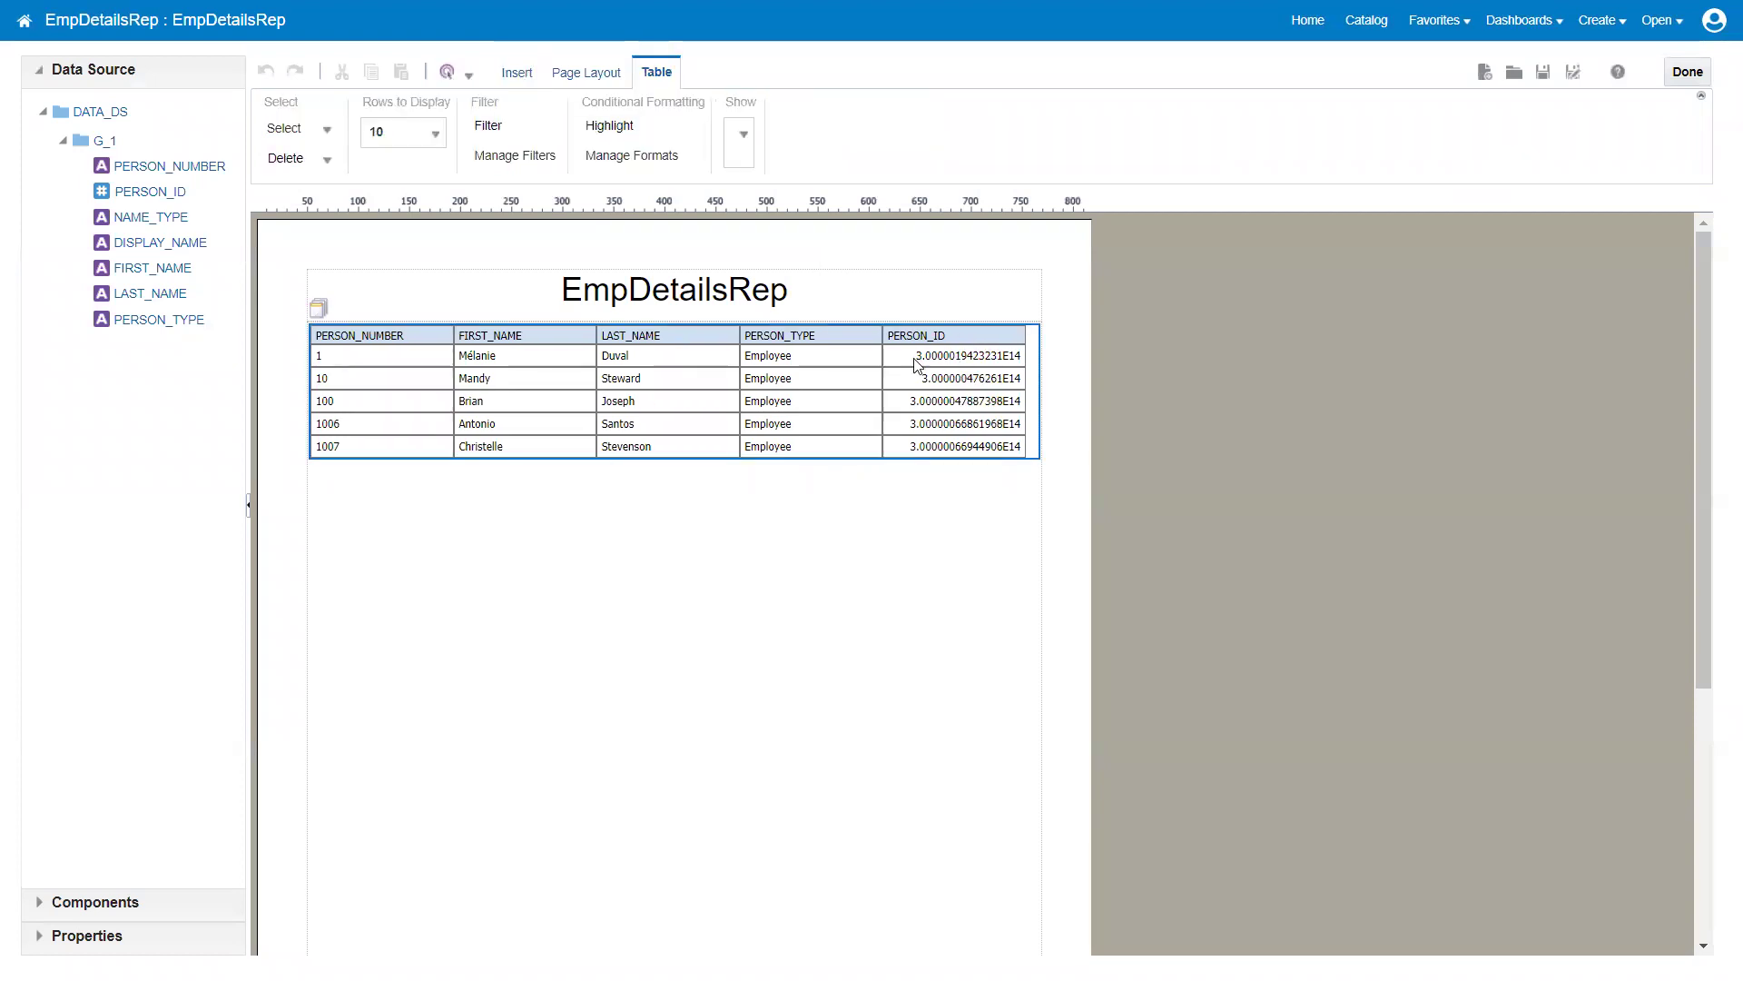
click(531, 340)
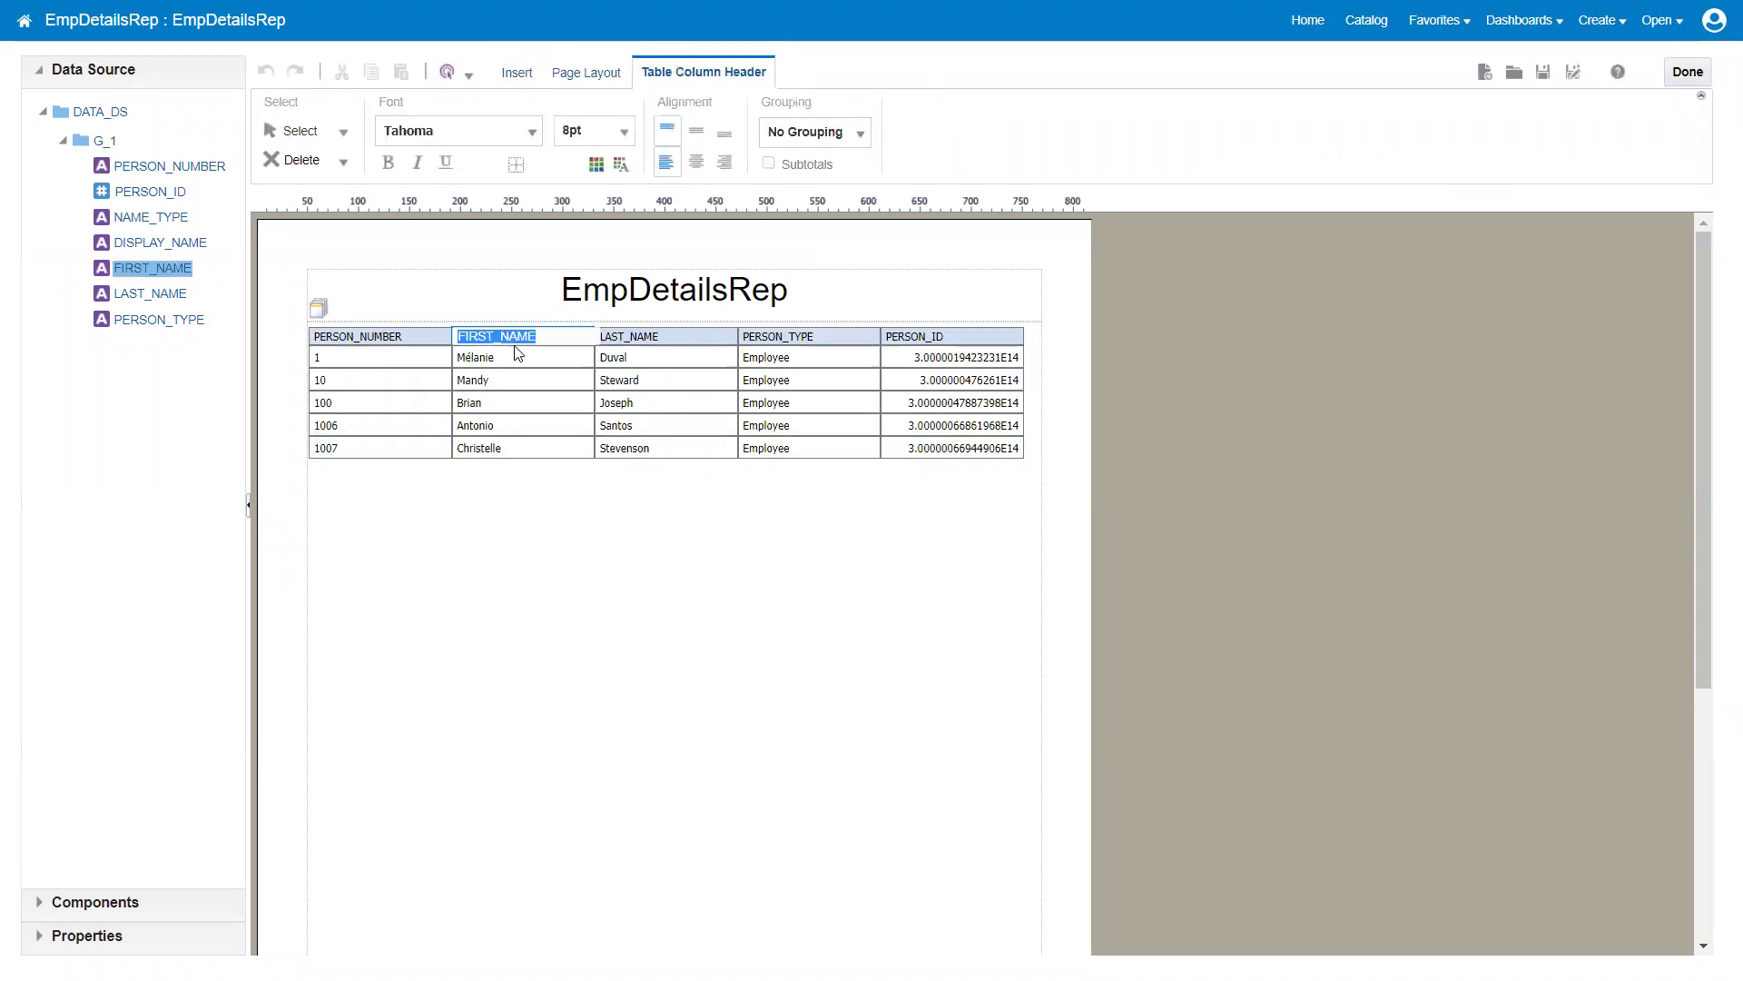
click(1681, 72)
click(1007, 150)
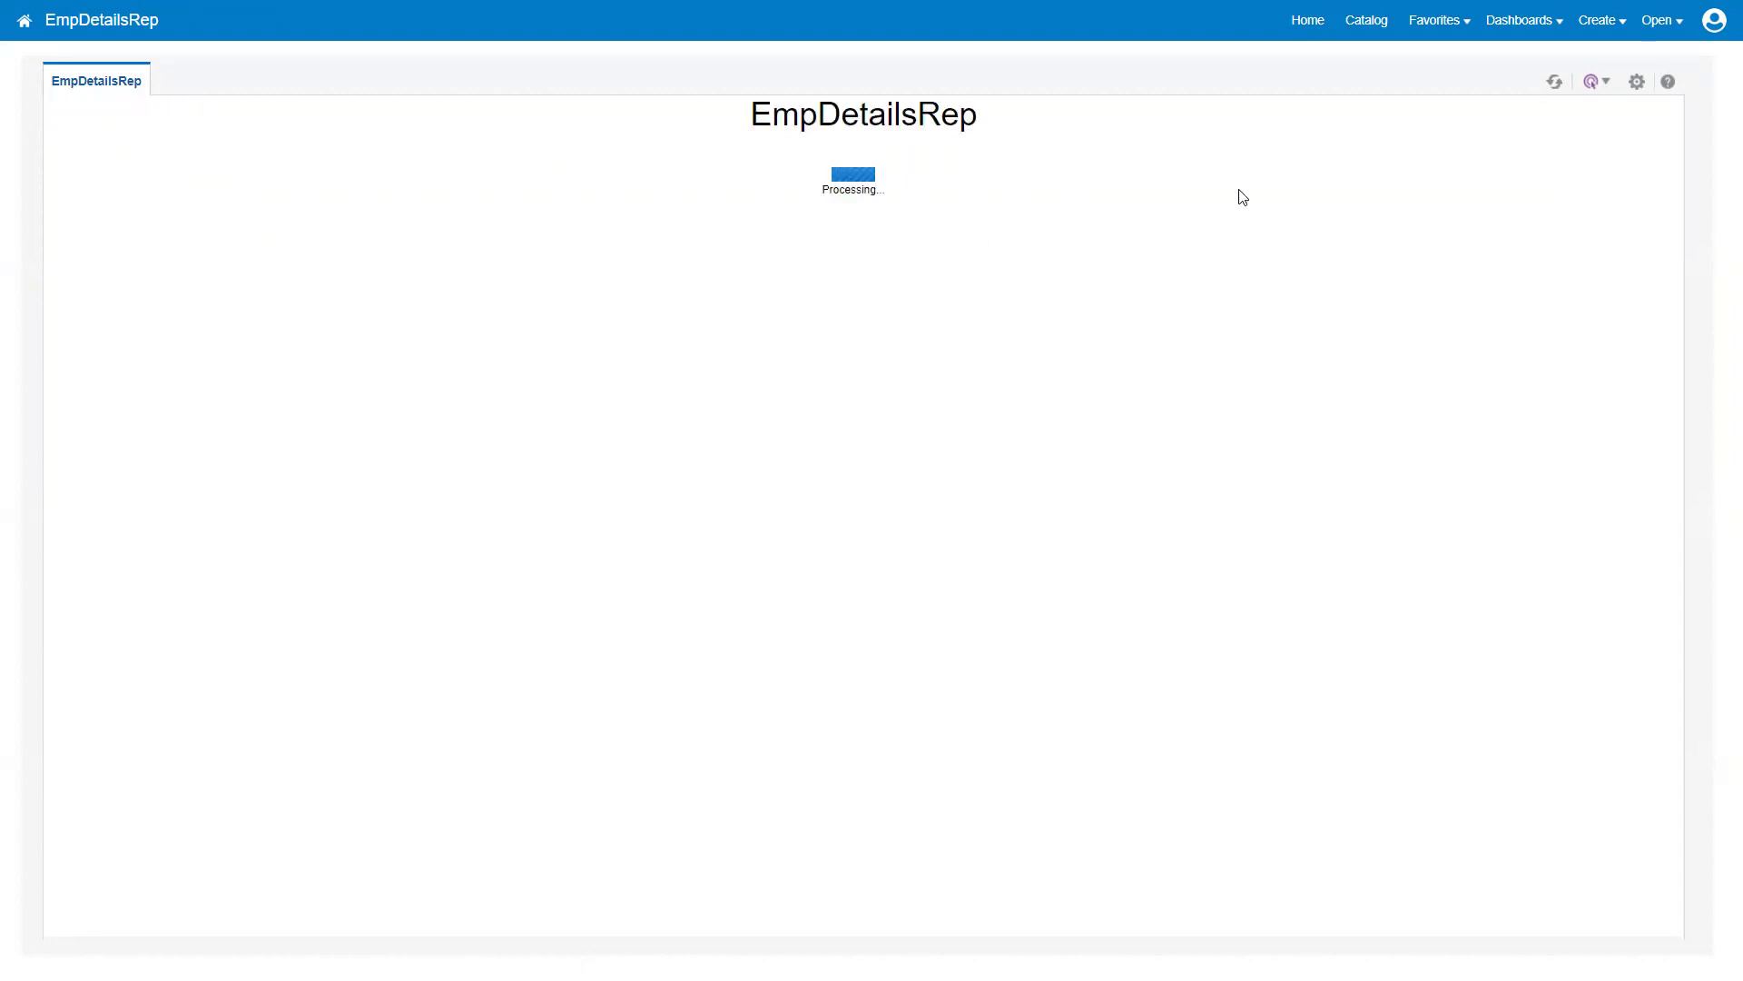
Step: Reopen the report editor's layout list and select the EmpDetailsRep layout row
click(1637, 82)
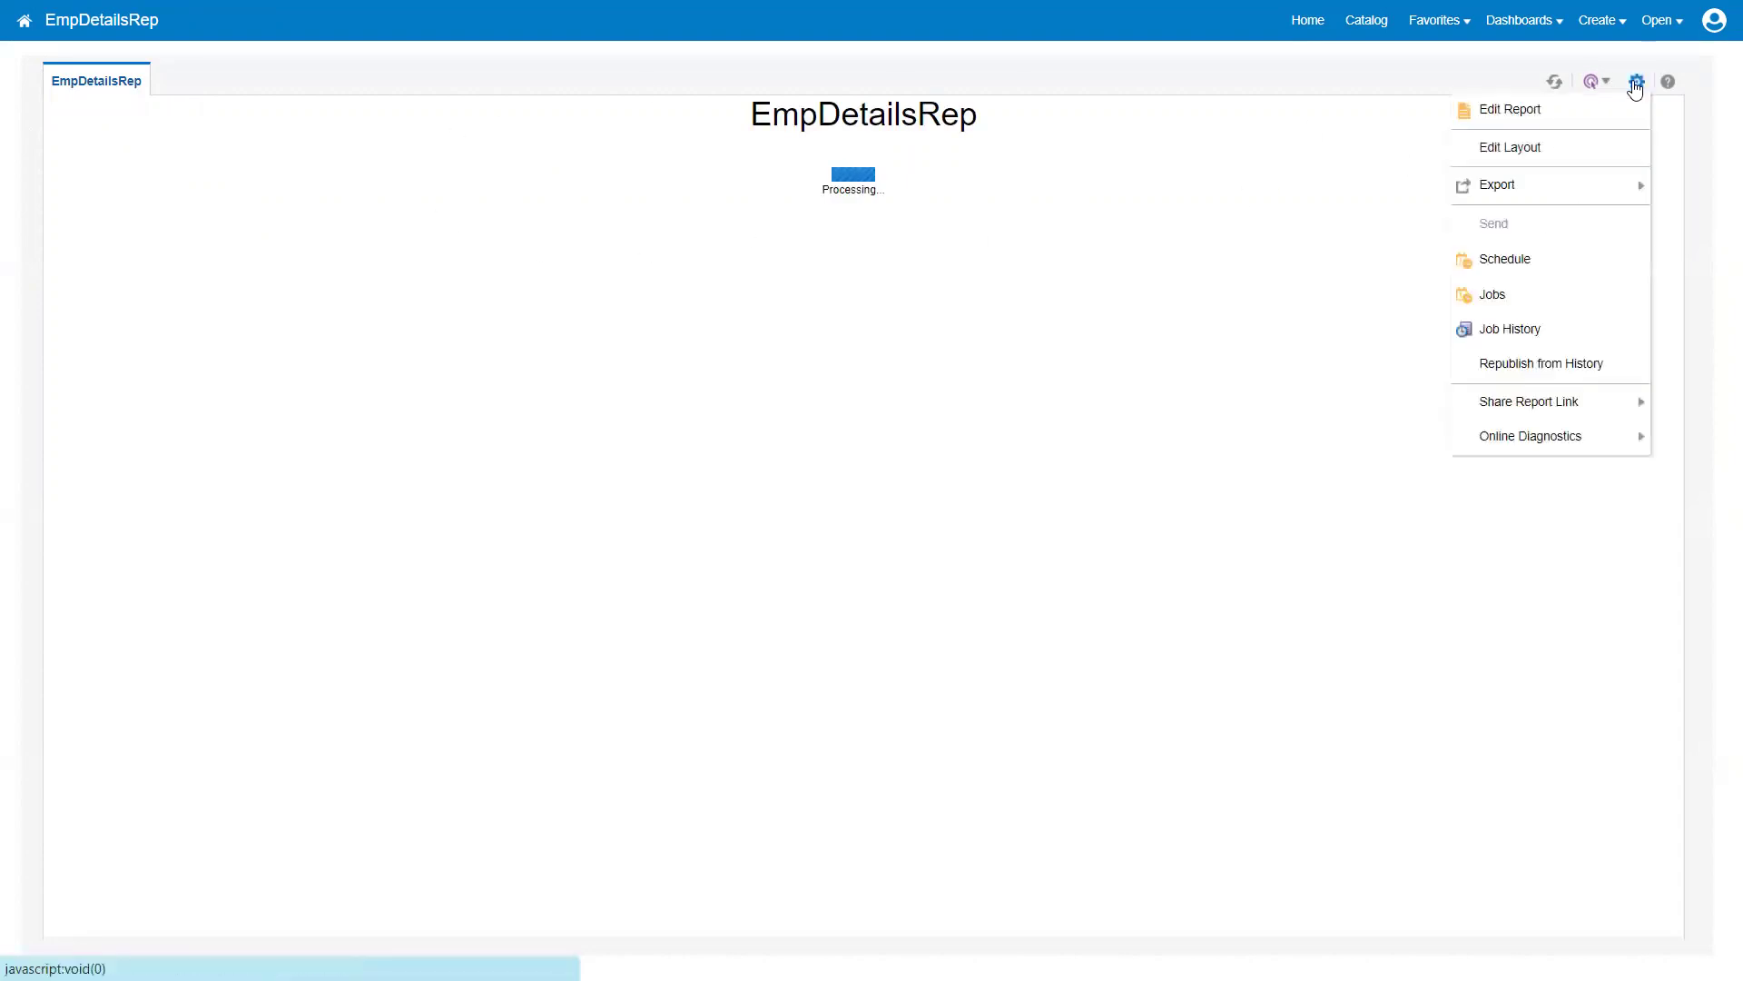
click(1528, 116)
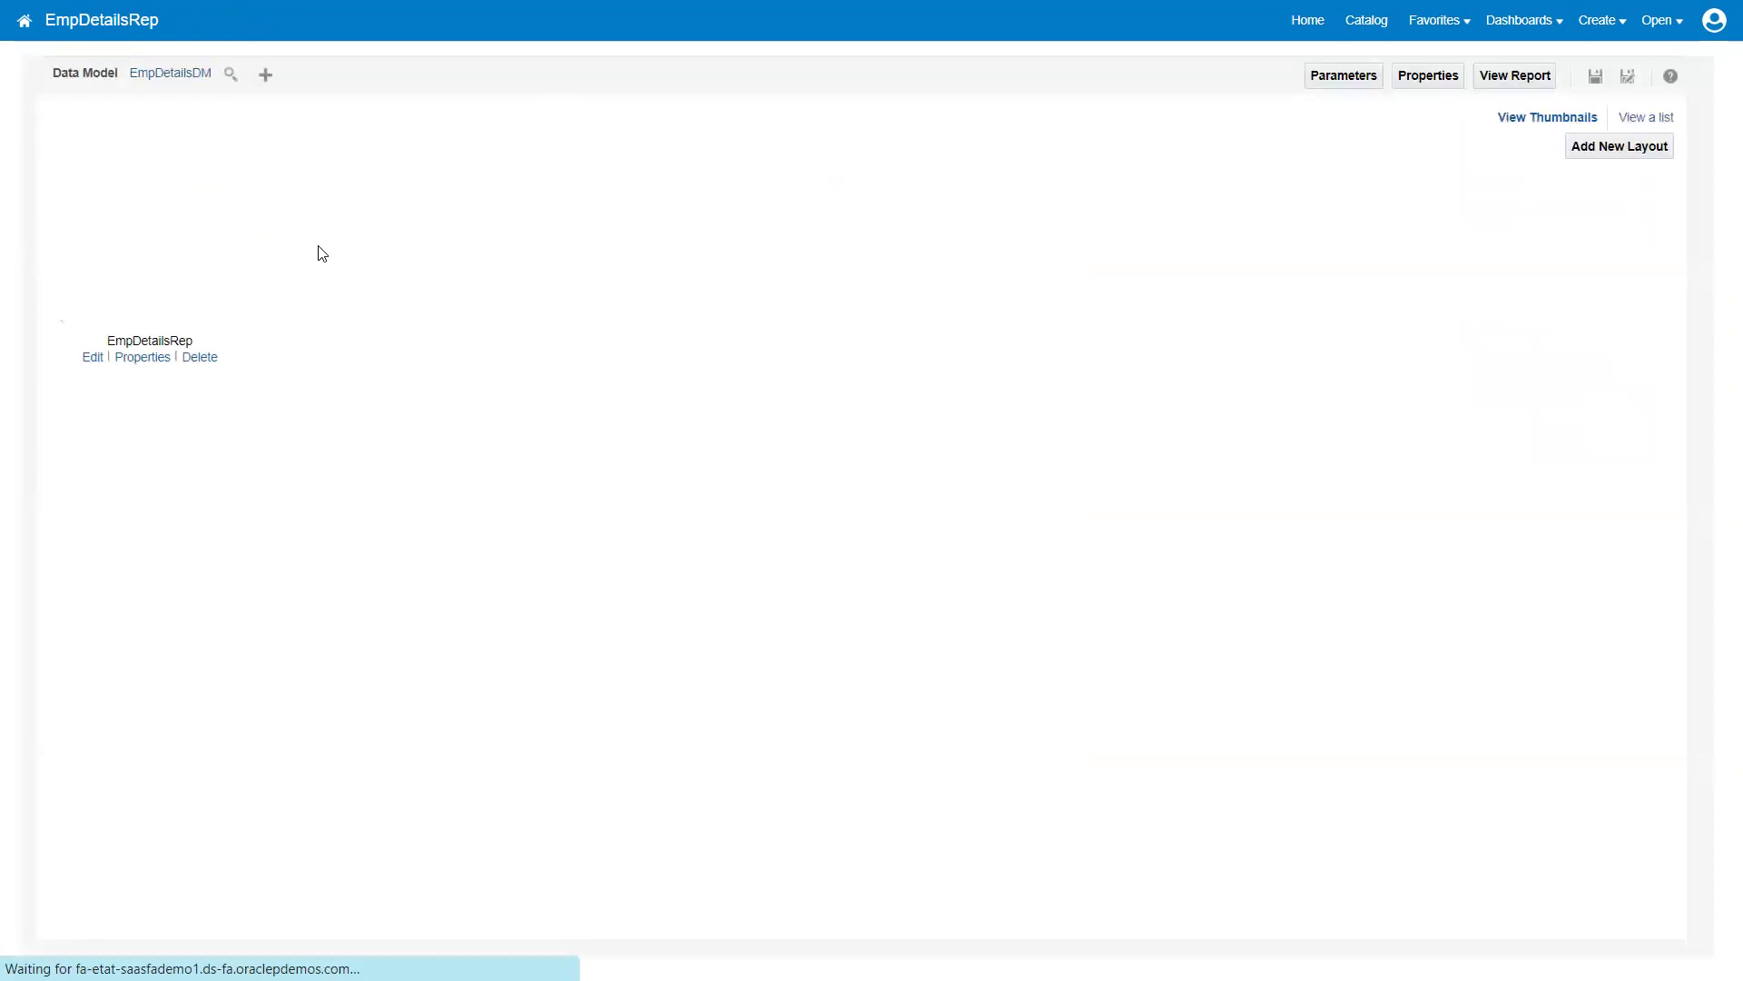
click(1635, 119)
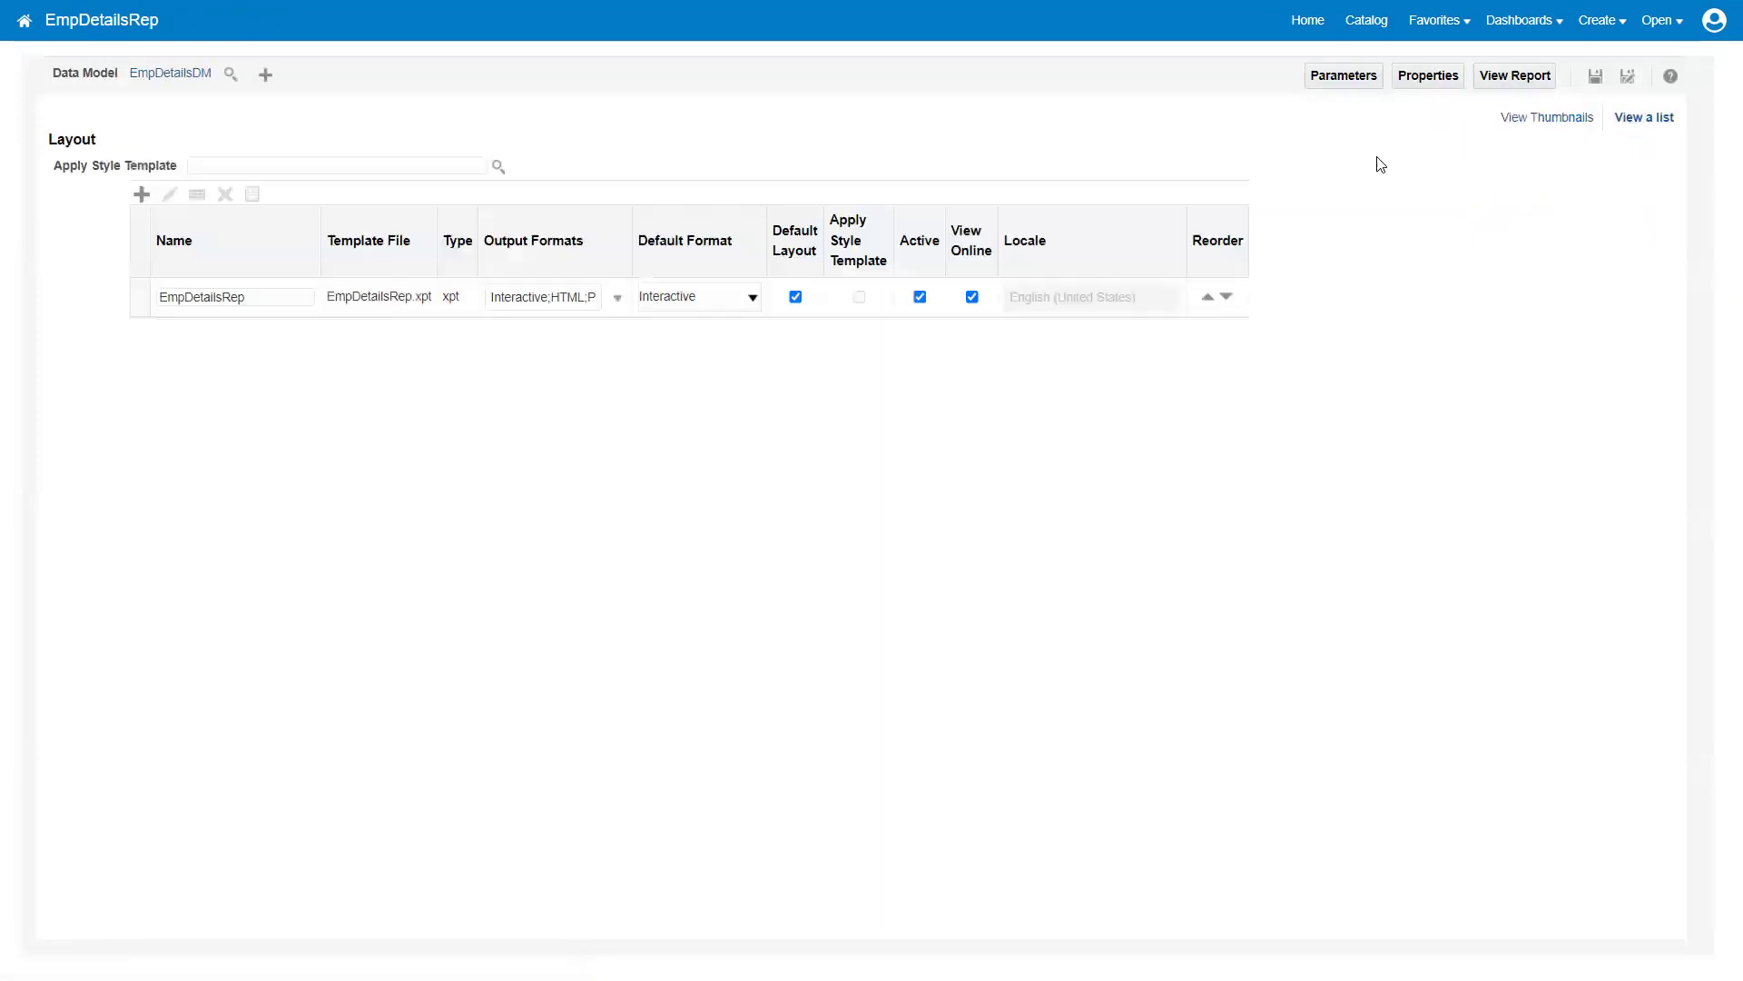
click(378, 304)
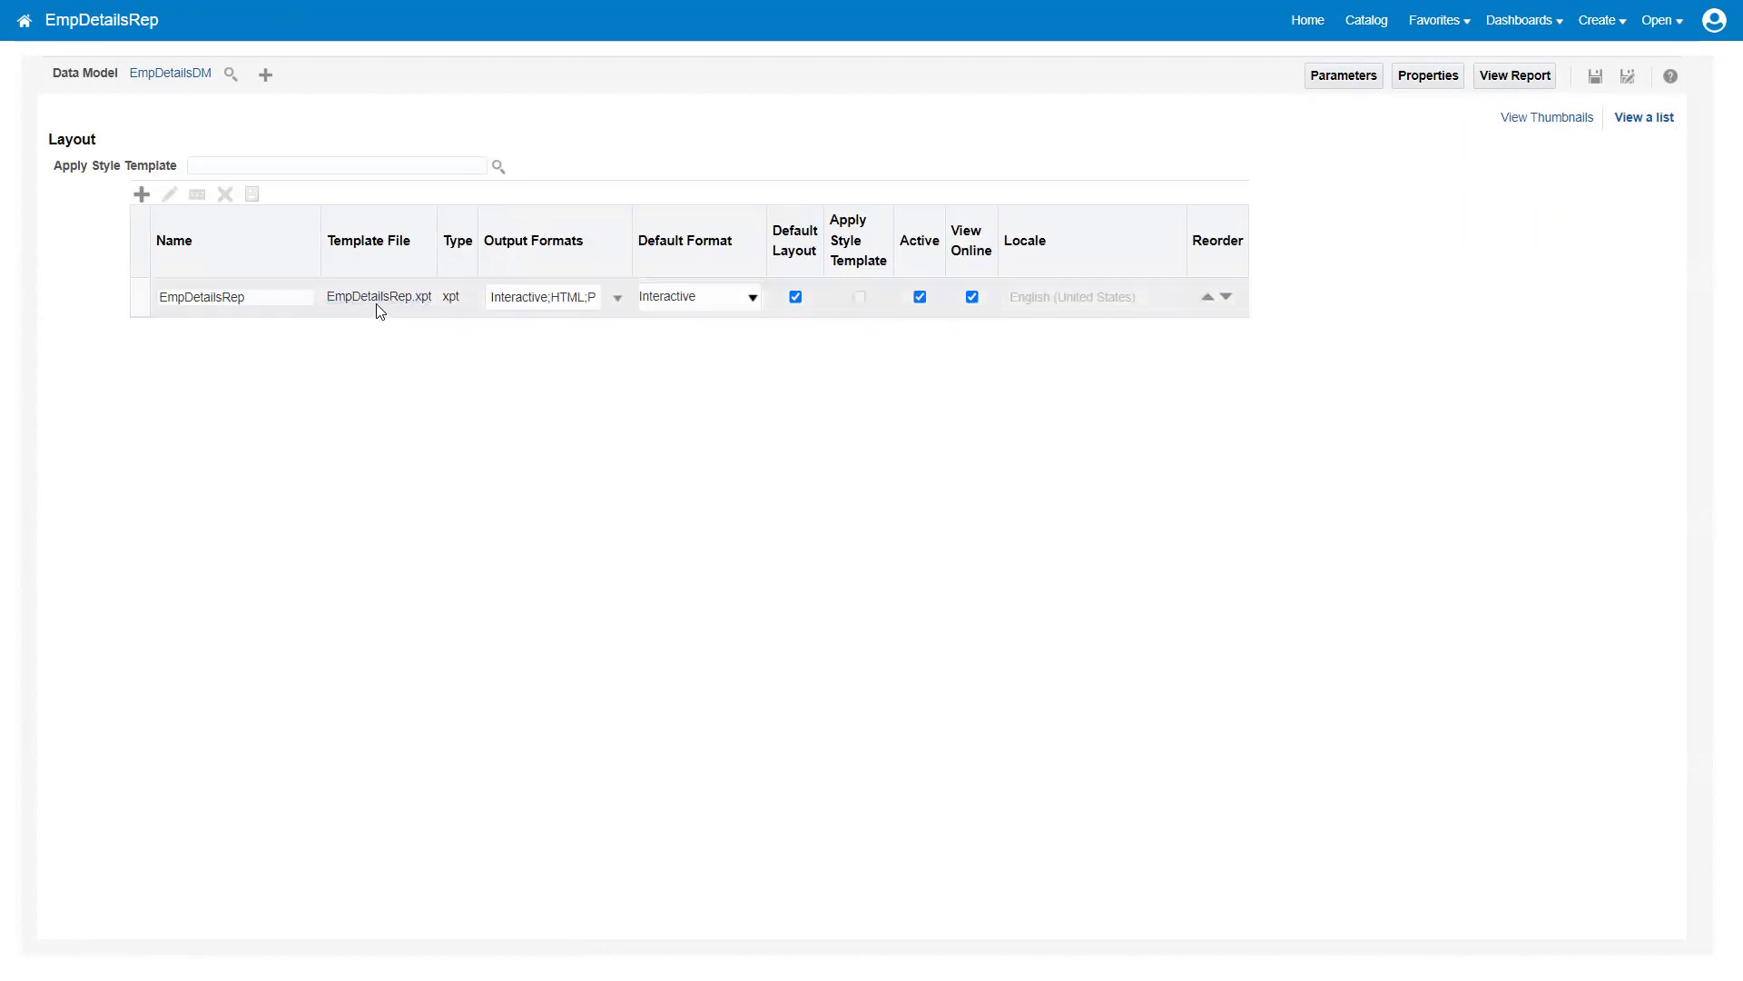